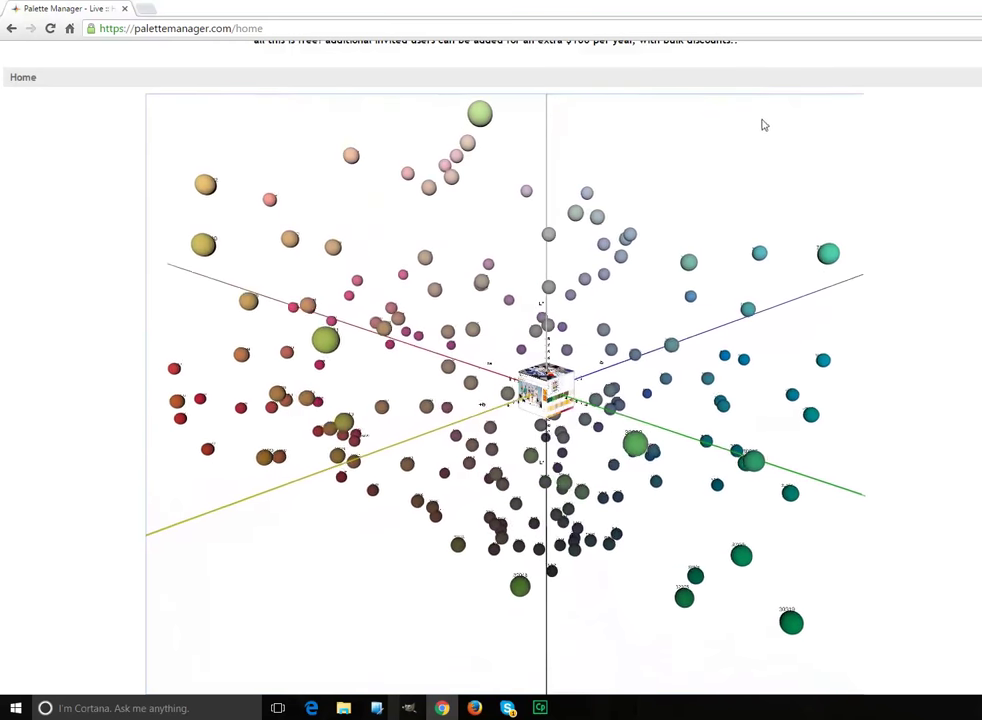
Log in with the prefilled controller username and password, then go to the Pick Palette list
scroll(828, 70, up, 1)
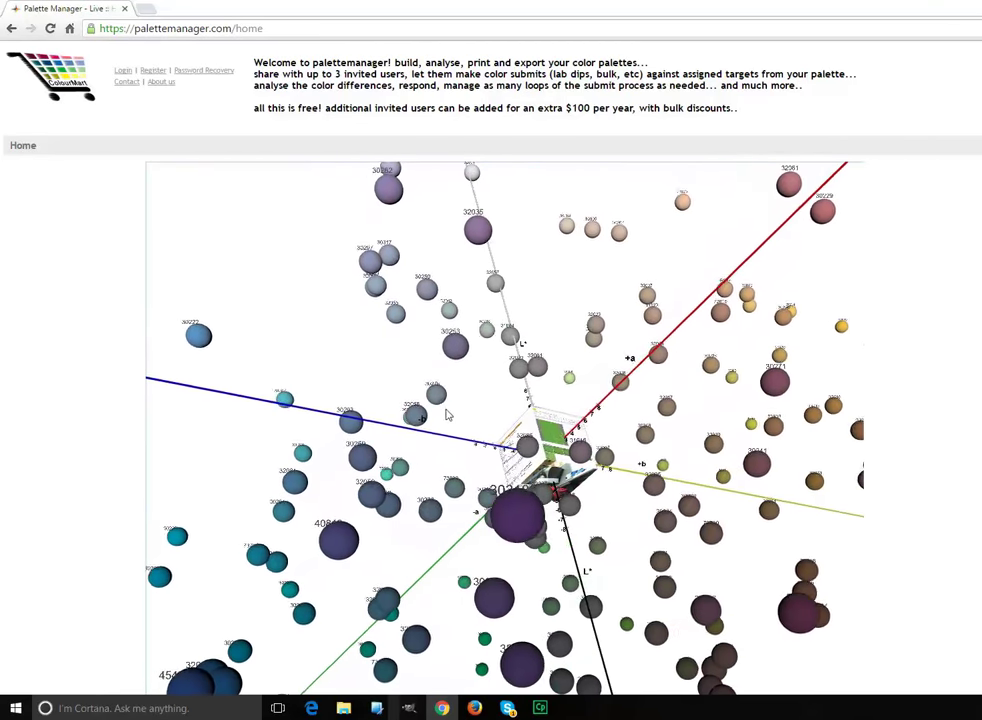
click(123, 72)
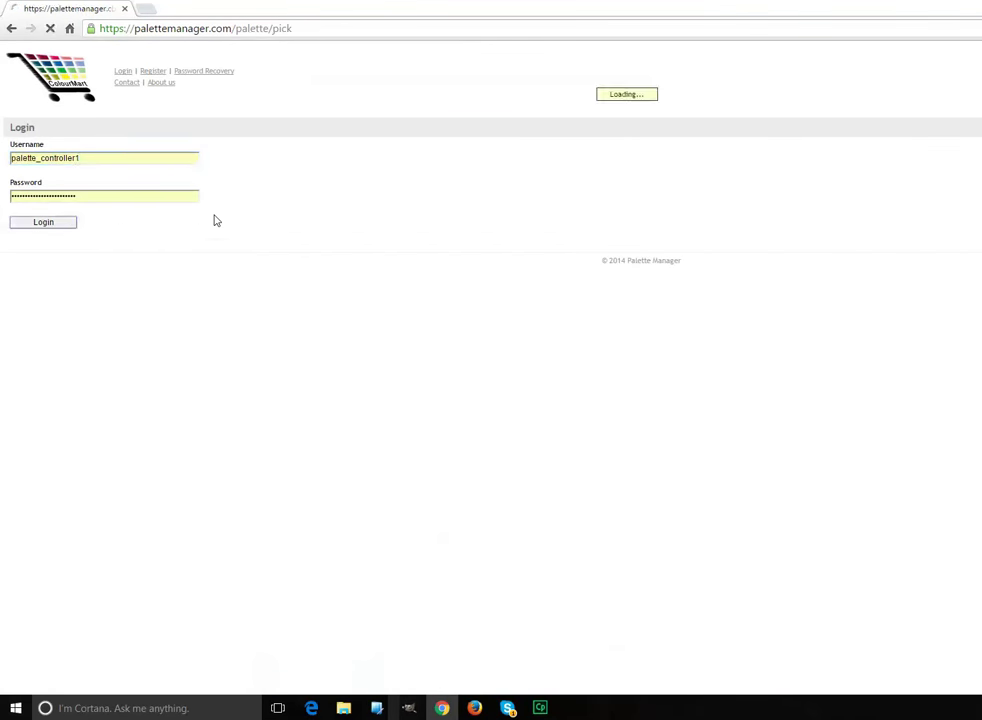
click(55, 225)
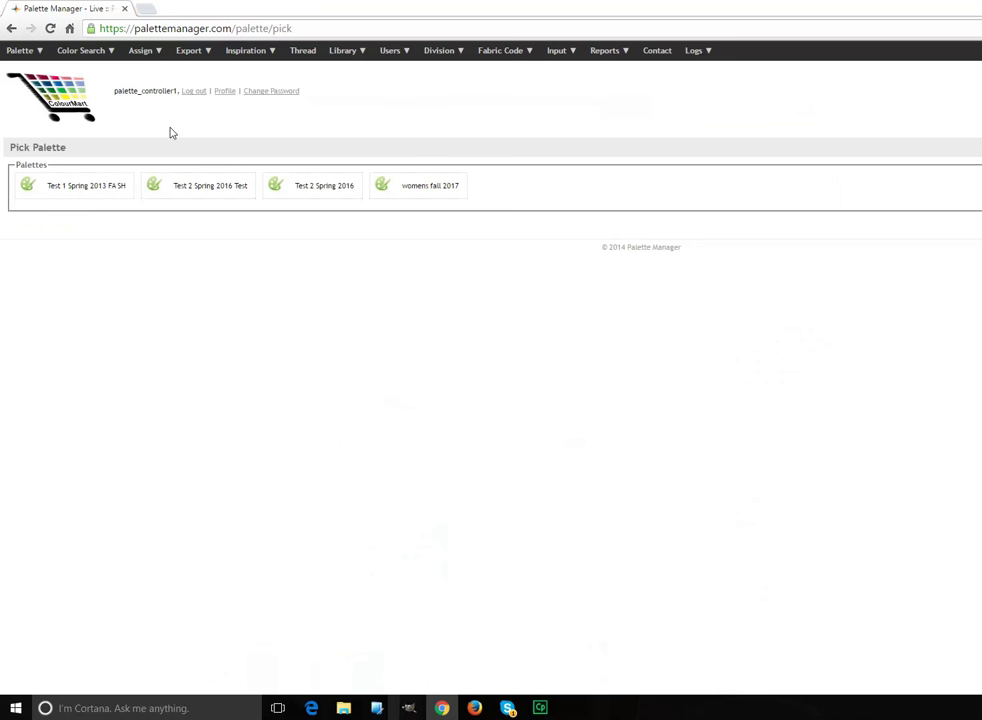
click(38, 51)
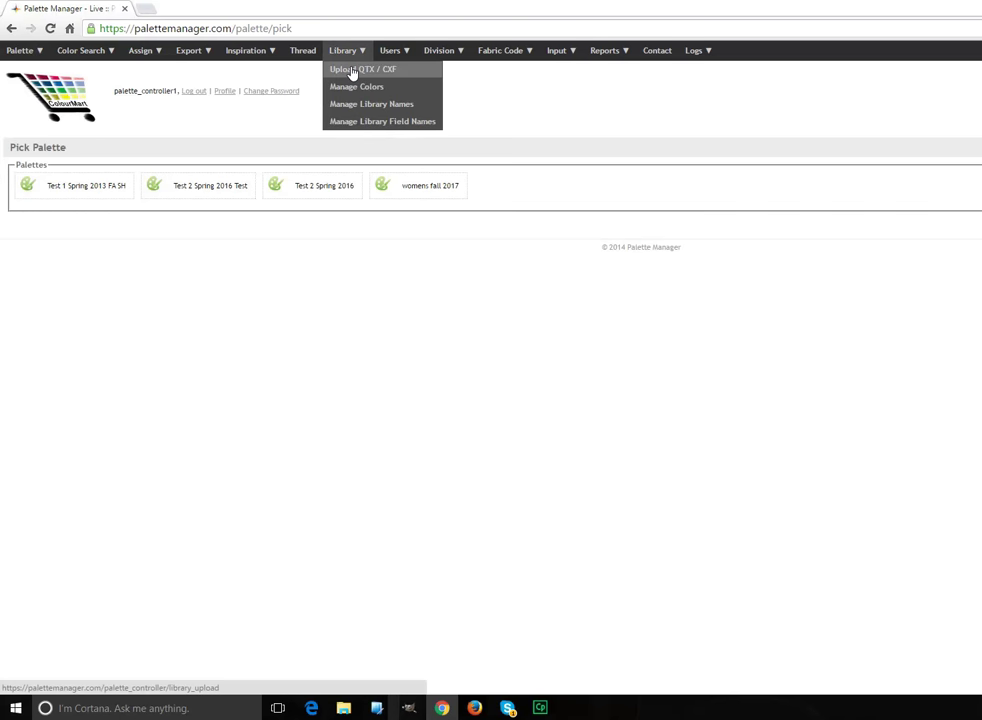
Check the library colours, then go to the QTX / CXF upload page with Cottons as the library type
click(355, 88)
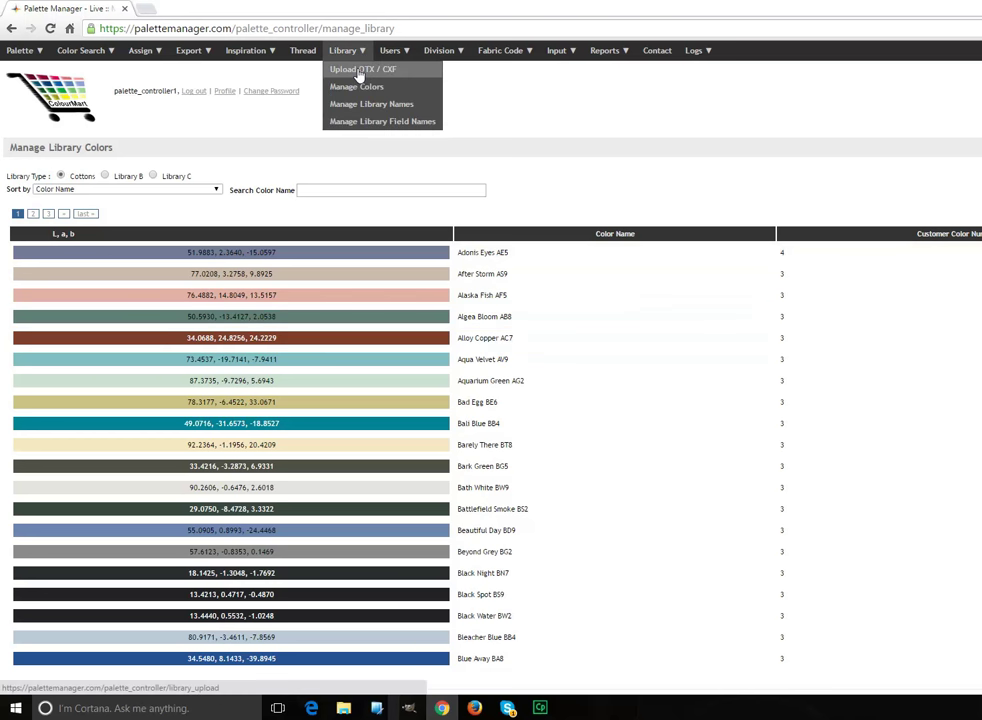
click(359, 72)
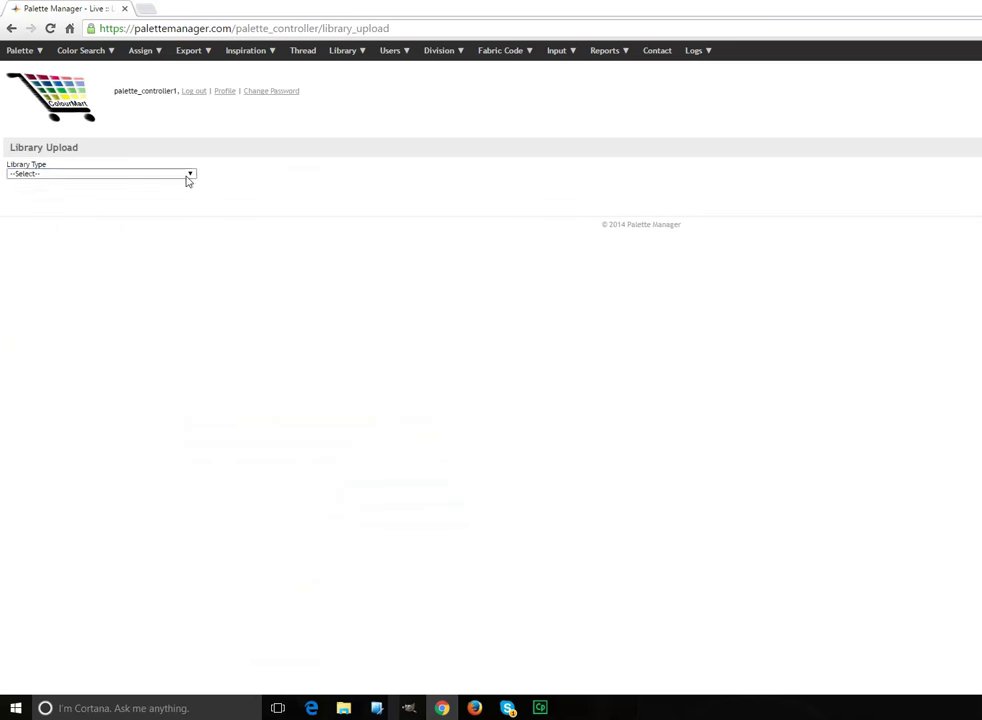
click(100, 193)
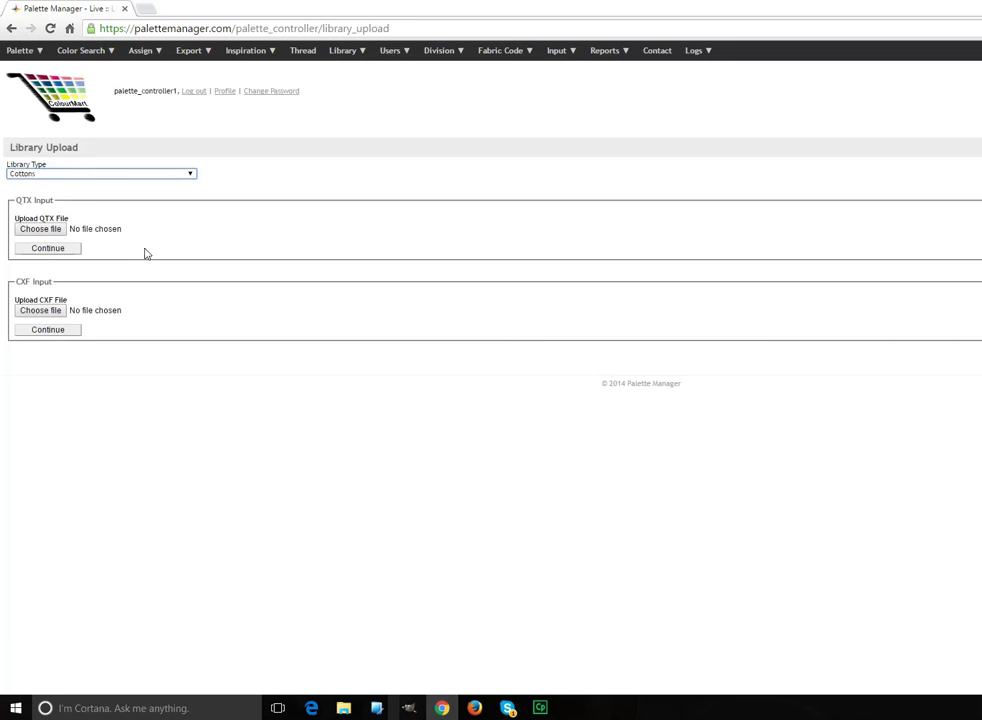
Open After Storm AS9's details in Manage Colors and close them unchanged
mouse_move(352, 55)
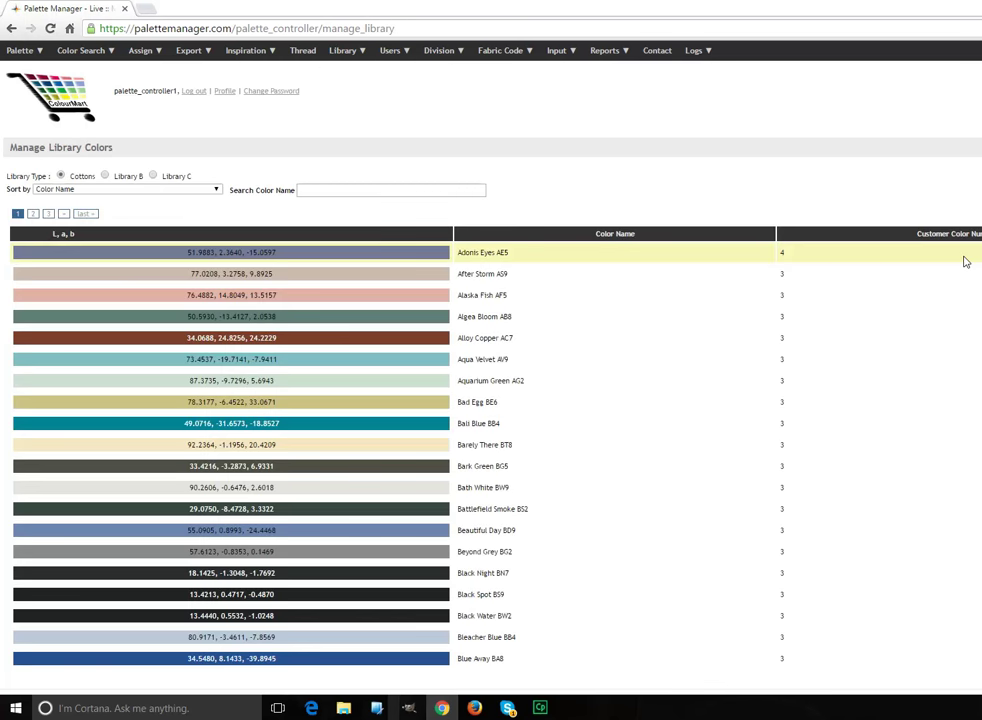
click(981, 273)
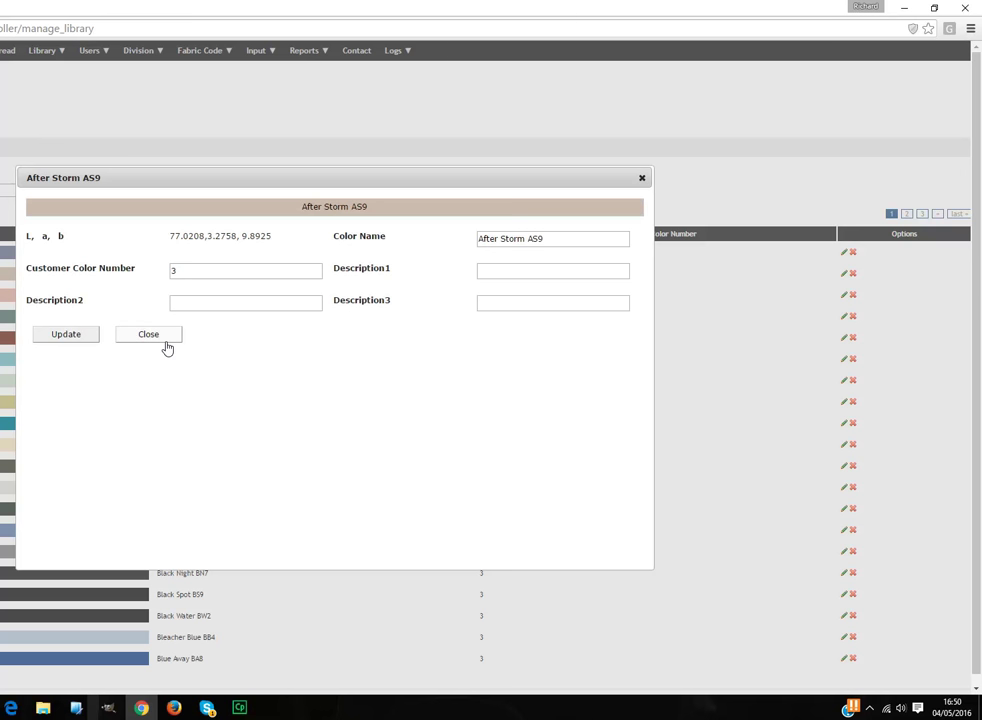
click(164, 342)
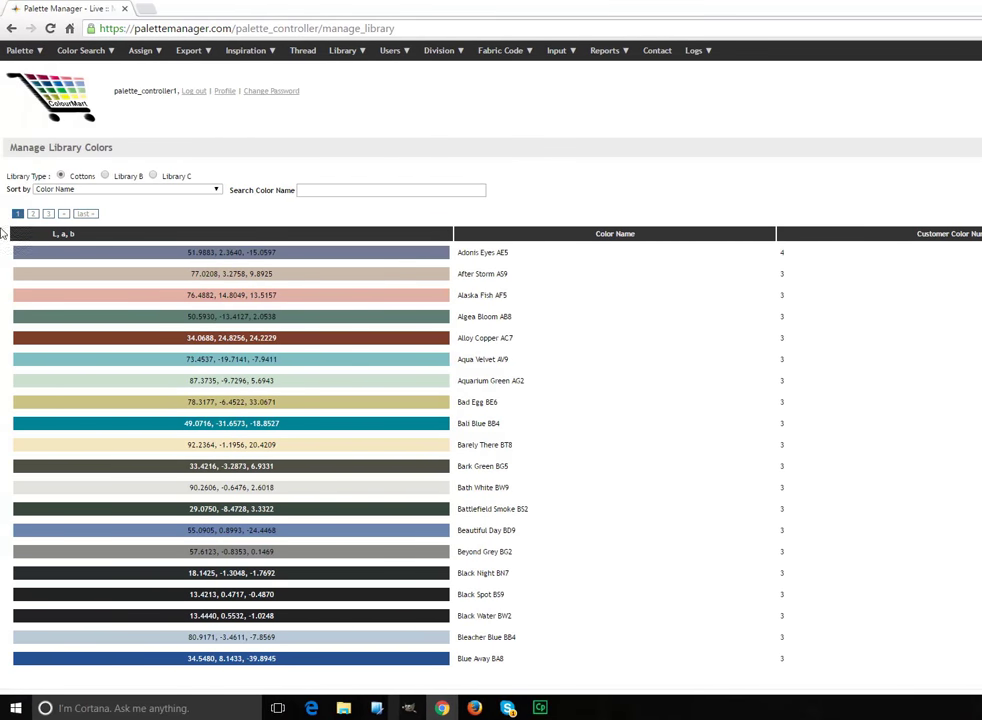
Choose womens fall 2017 as the active palette and view its colour pages 3 and 4
mouse_move(18, 52)
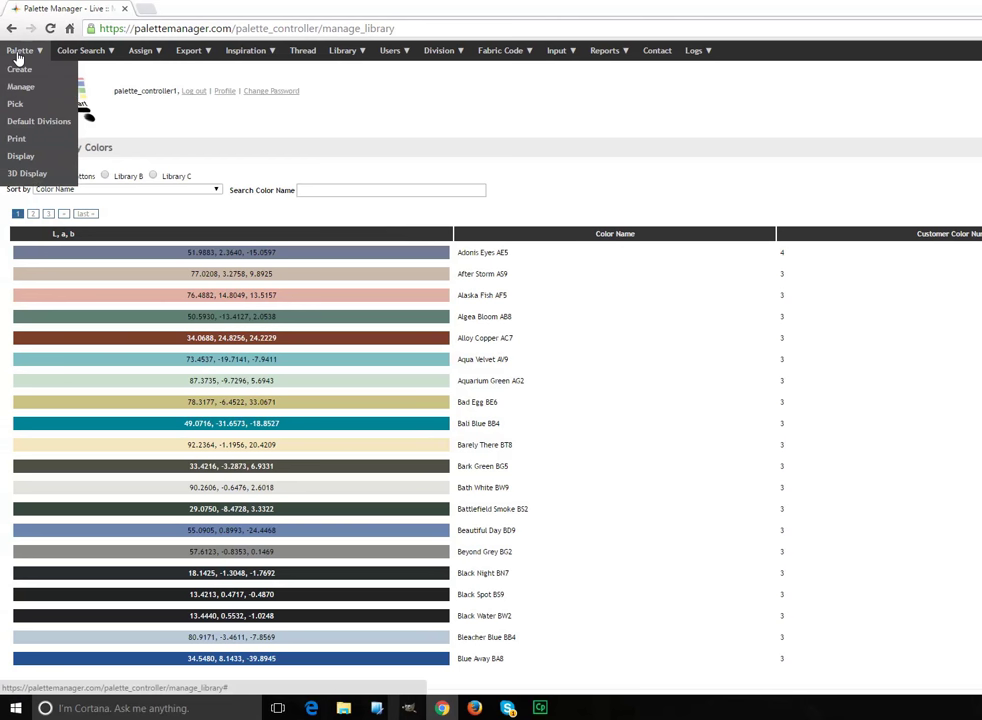
click(18, 104)
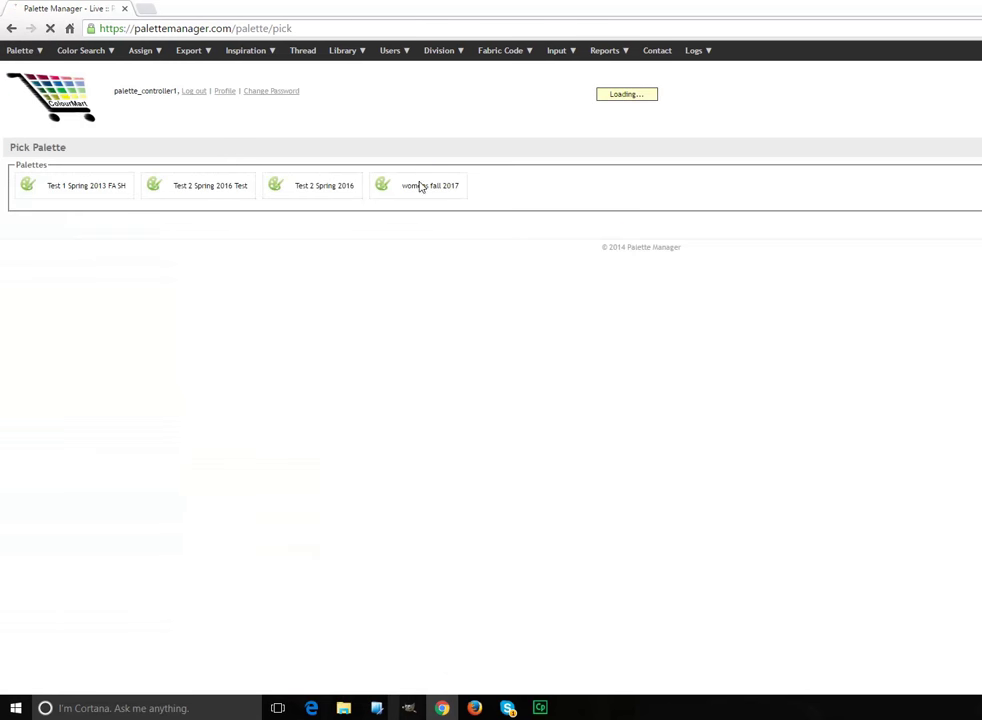
mouse_move(24, 60)
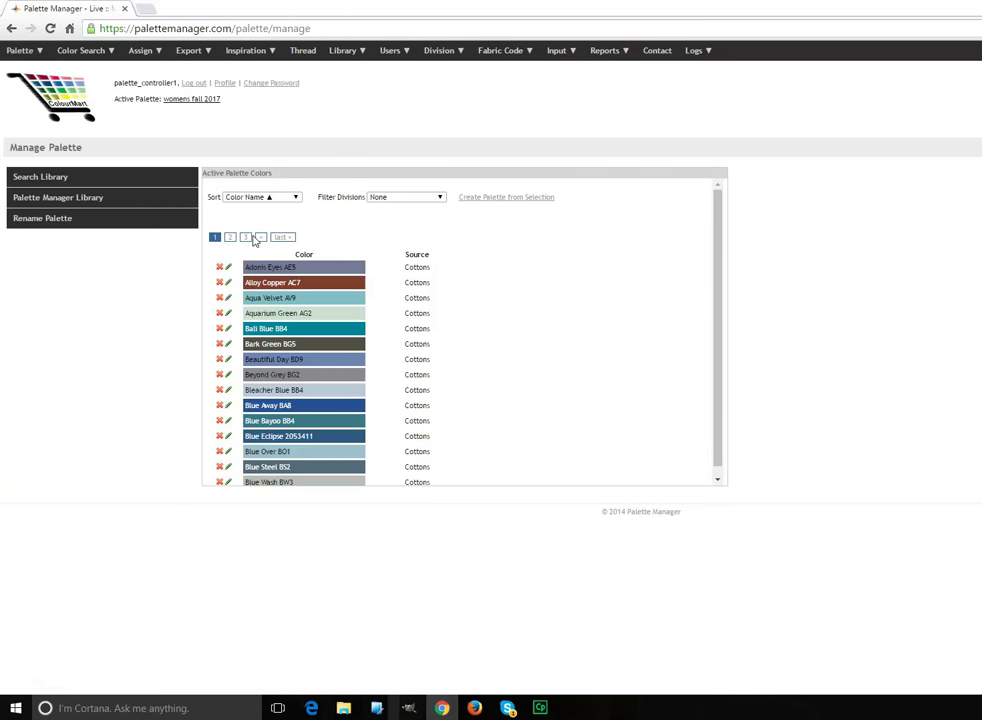
click(247, 238)
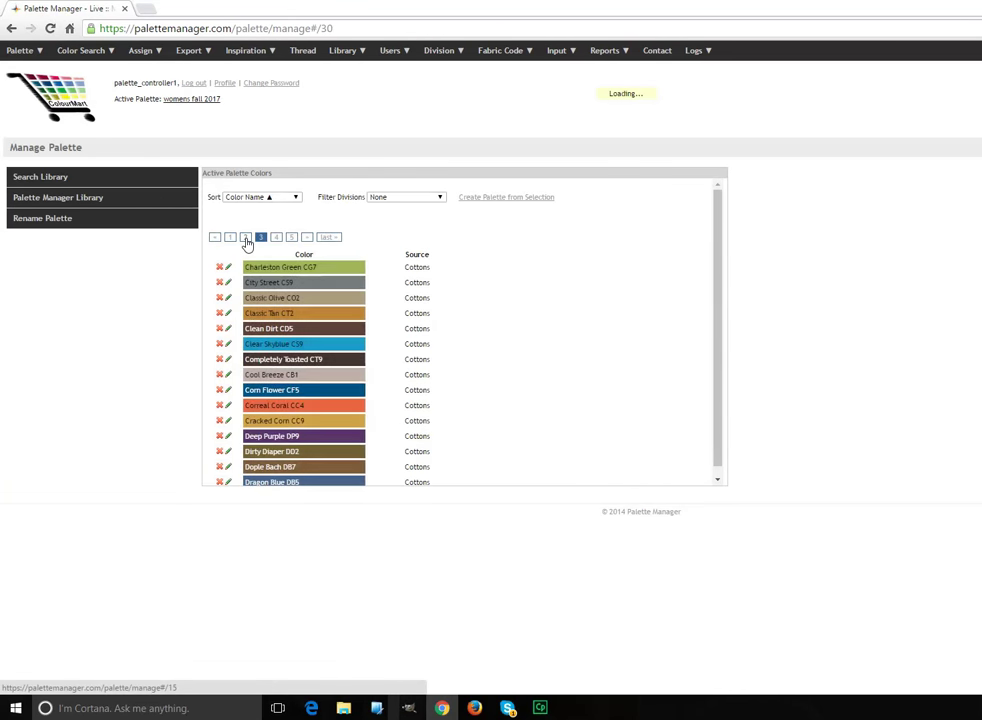
click(275, 238)
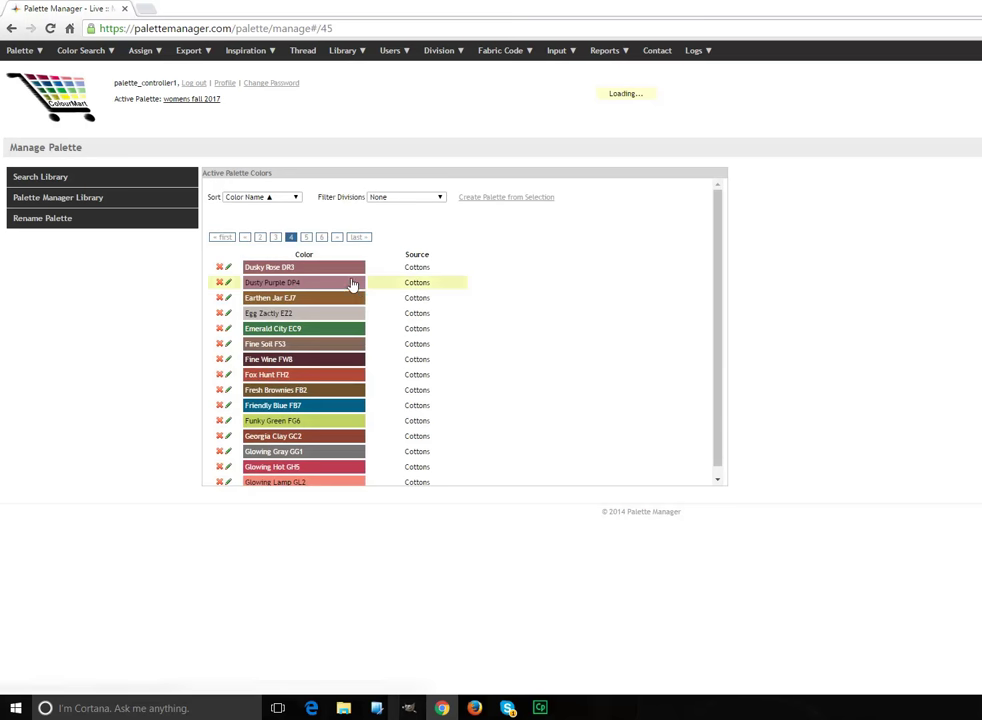
mouse_move(20, 50)
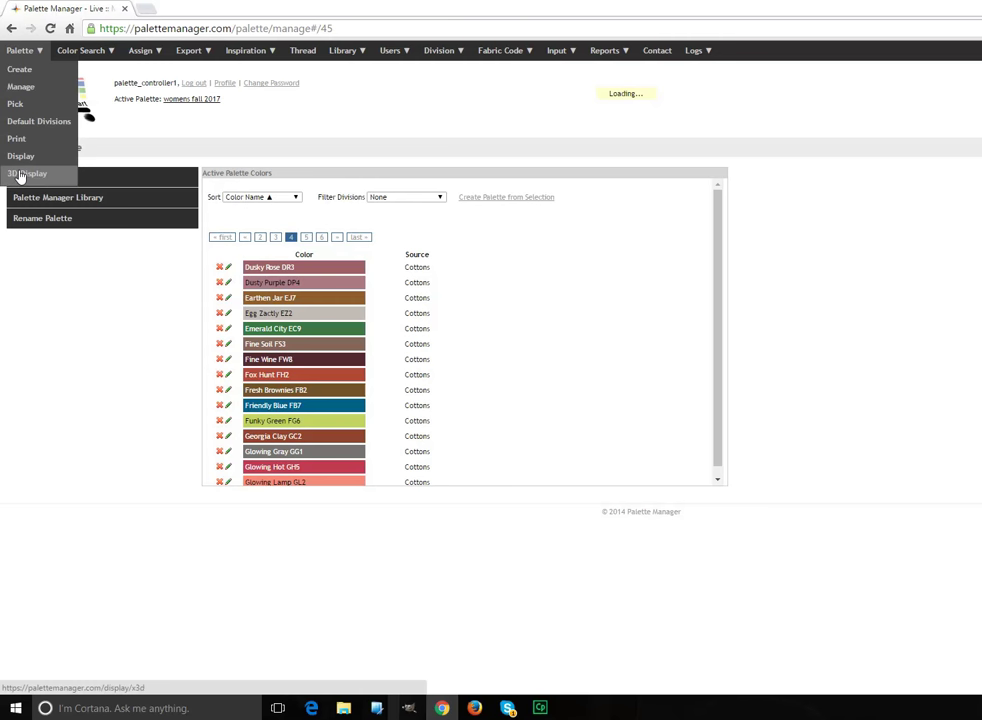
Show womens fall 2017 in 3D Display with Auto Rotate off, and rotate the plot
click(19, 175)
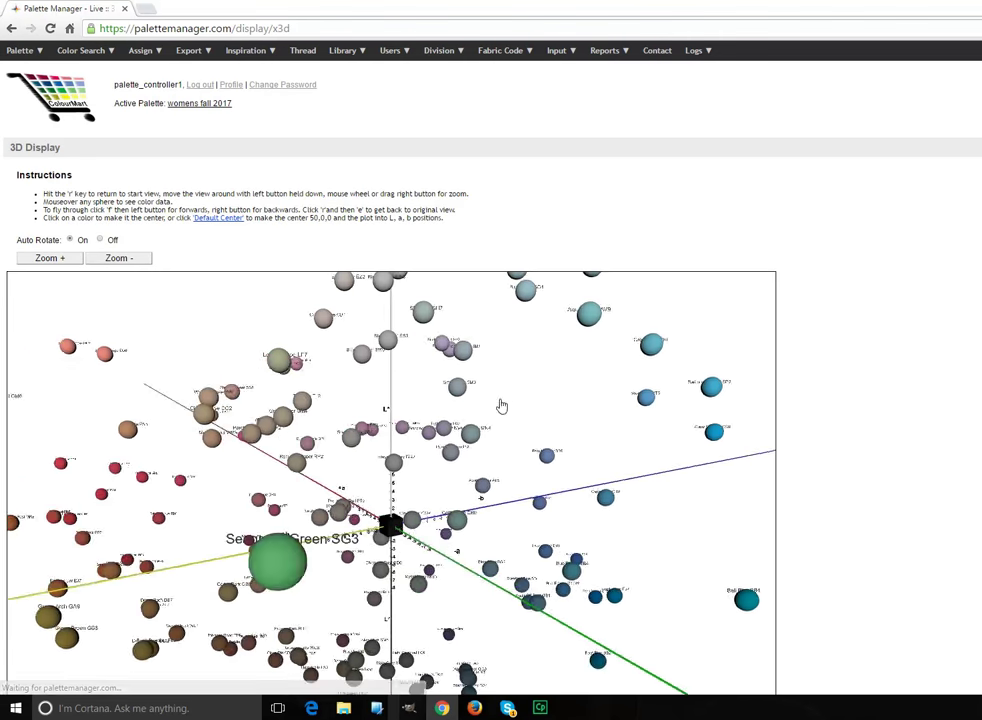
scroll(900, 453, down, 3)
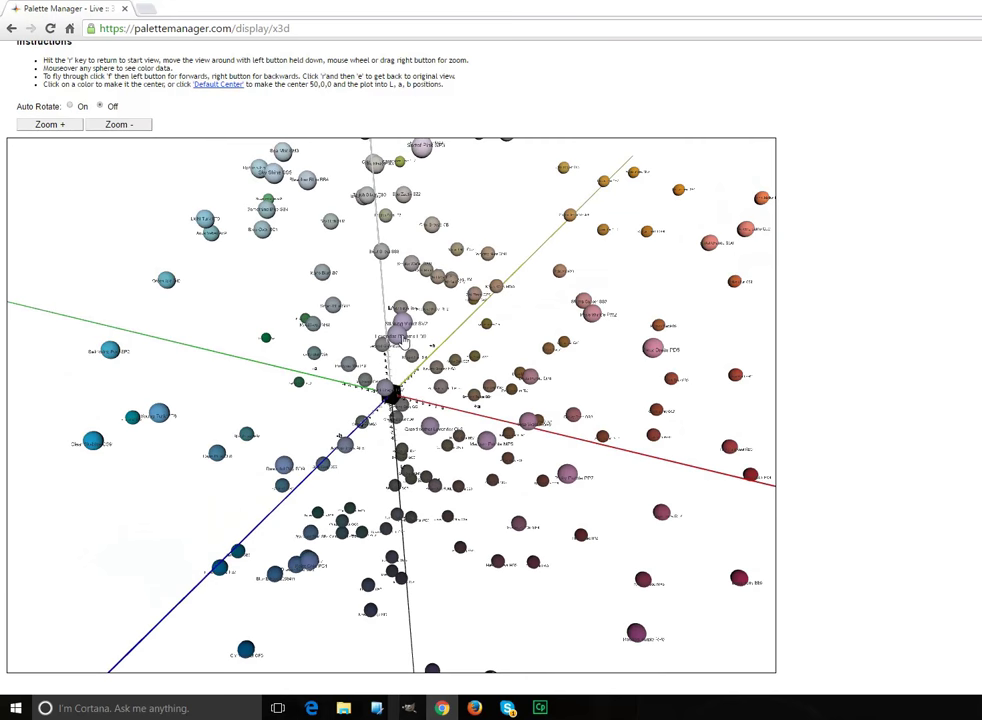
scroll(797, 190, up, 2)
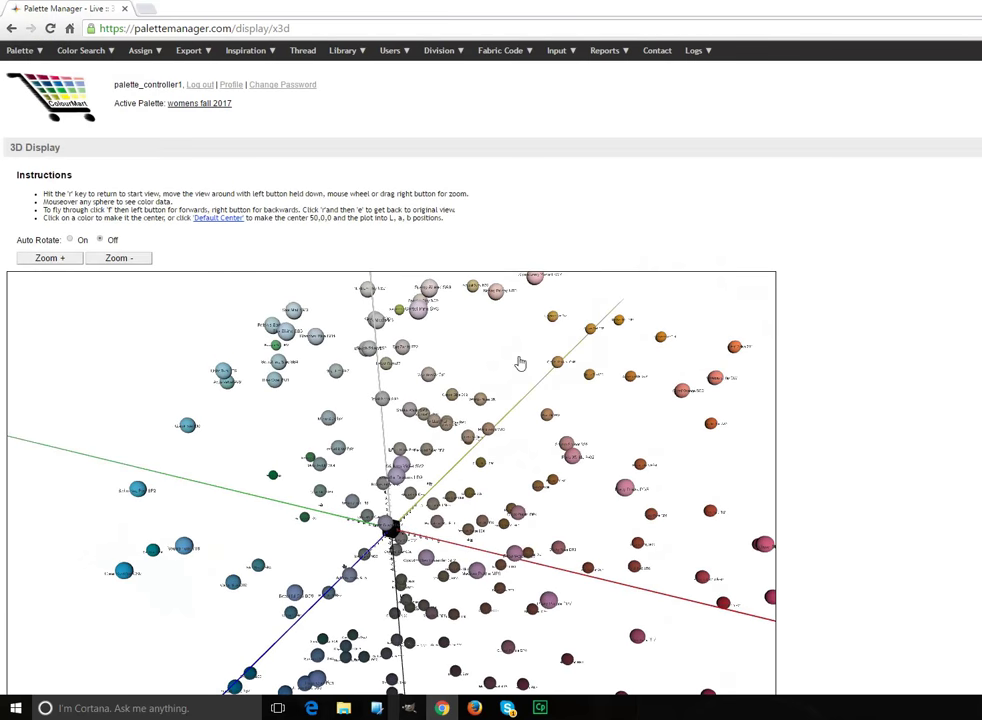
scroll(409, 414, down, 2)
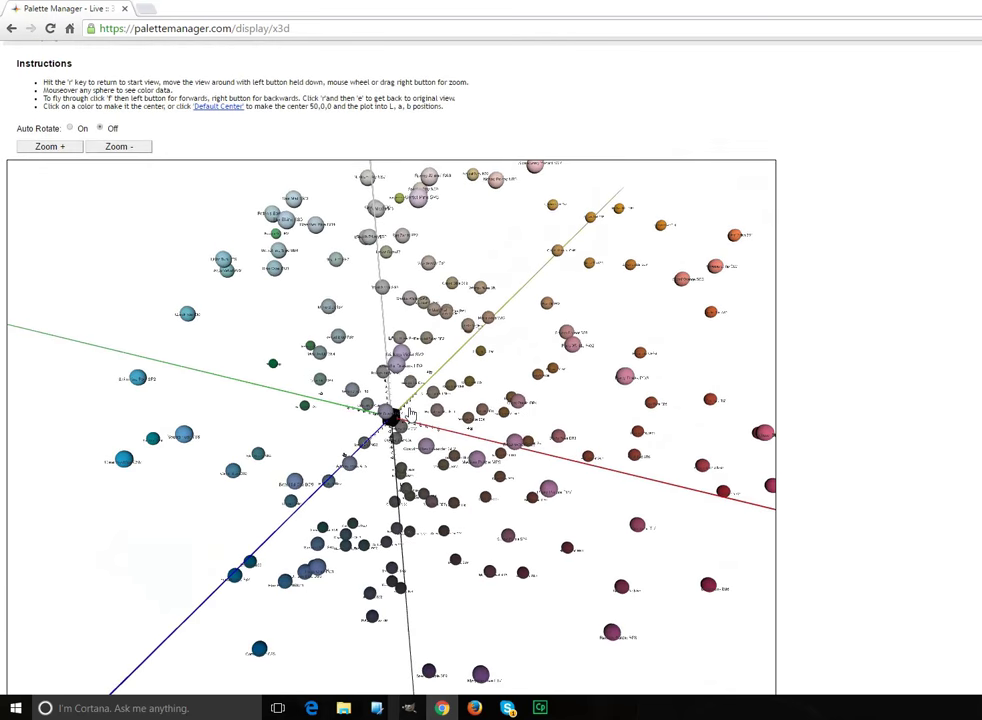
drag(402, 357, 489, 347)
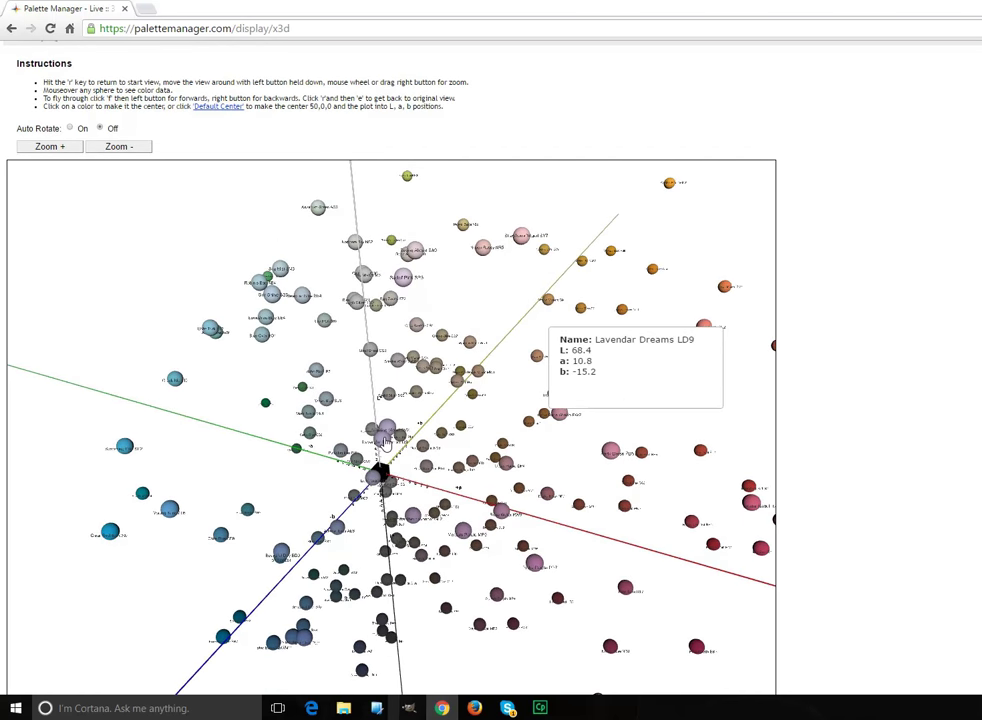
scroll(386, 443, up, 2)
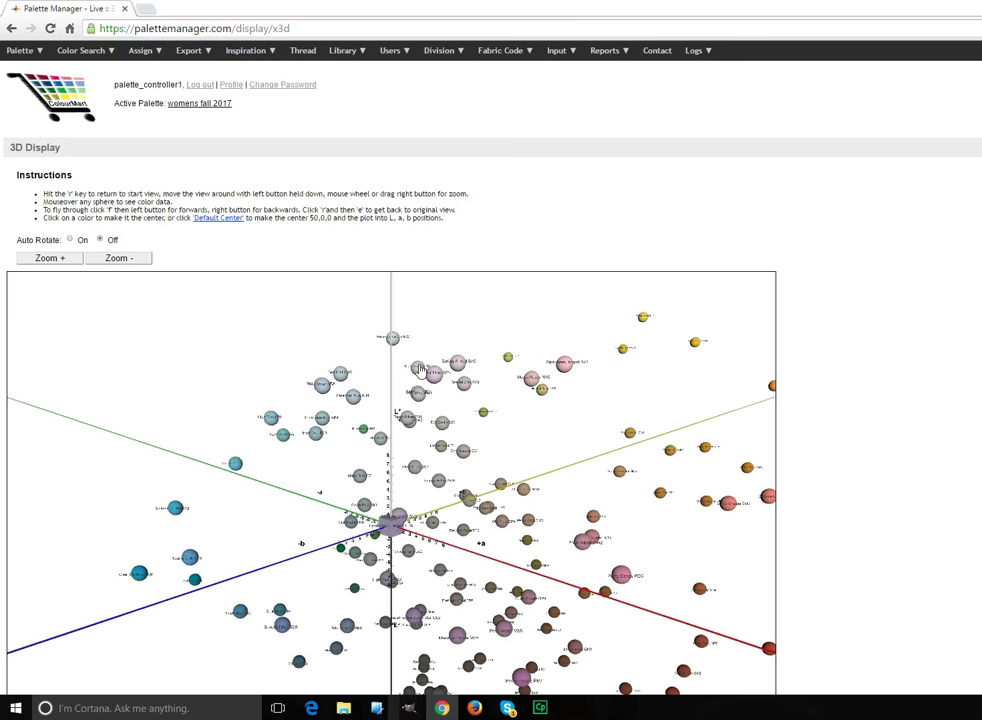
mouse_move(21, 43)
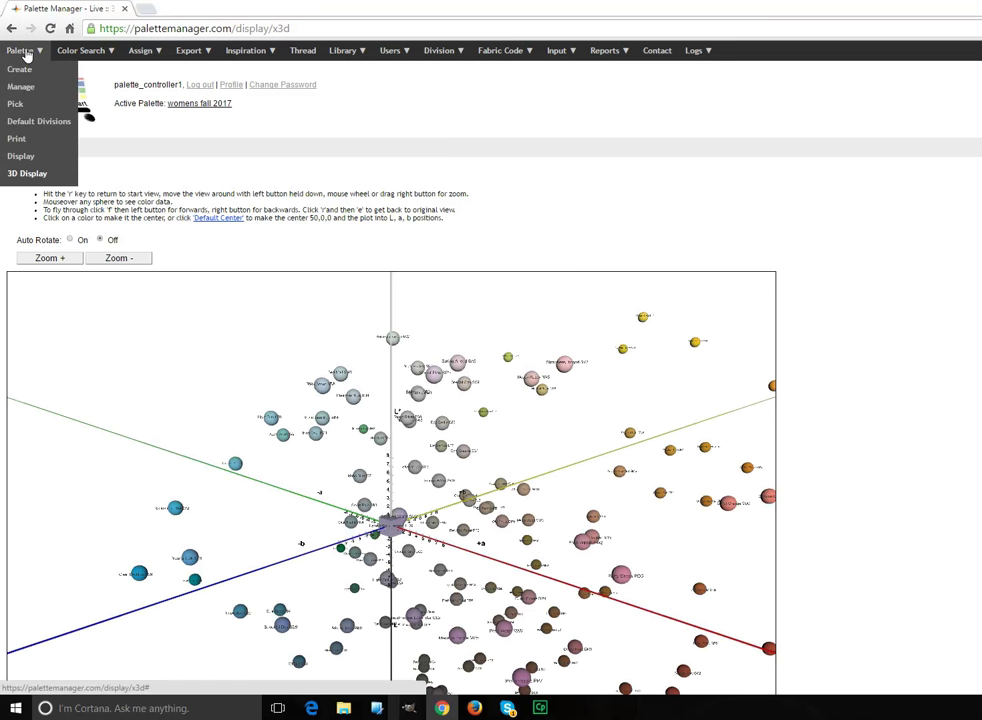
Search the library for 'green' and drag Dirt Green DG8 into the active palette
click(22, 88)
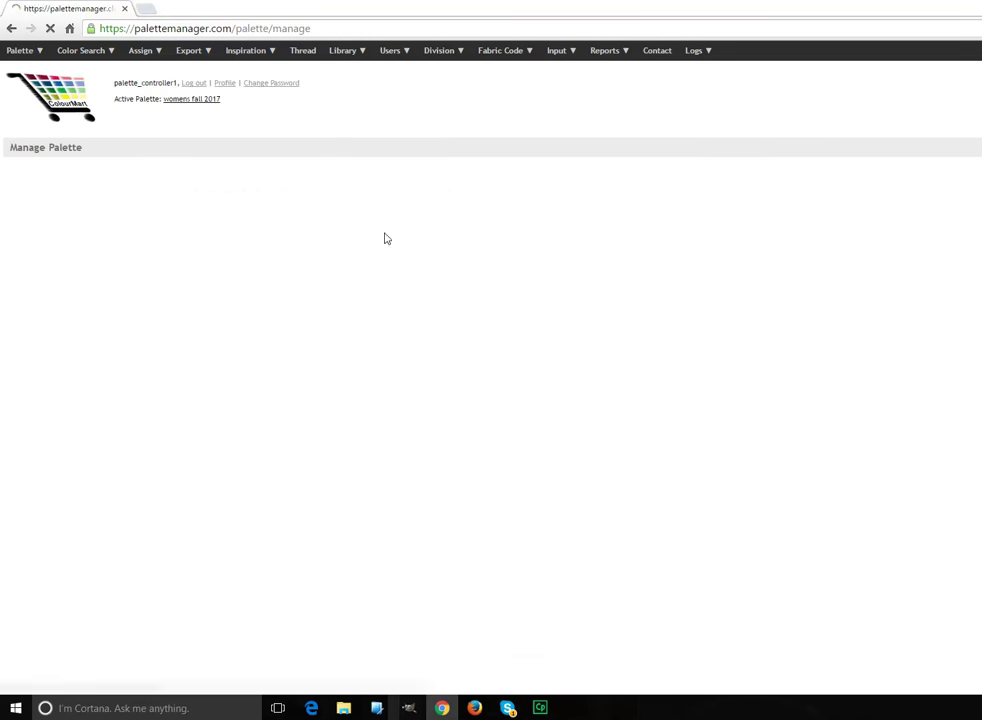
click(140, 180)
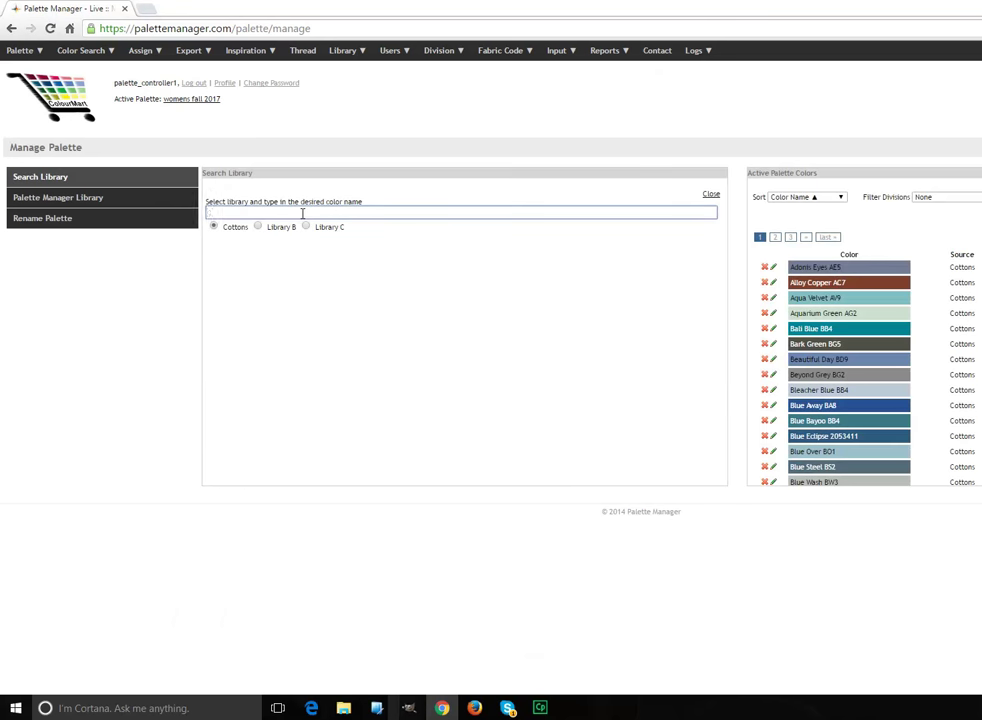
text(green)
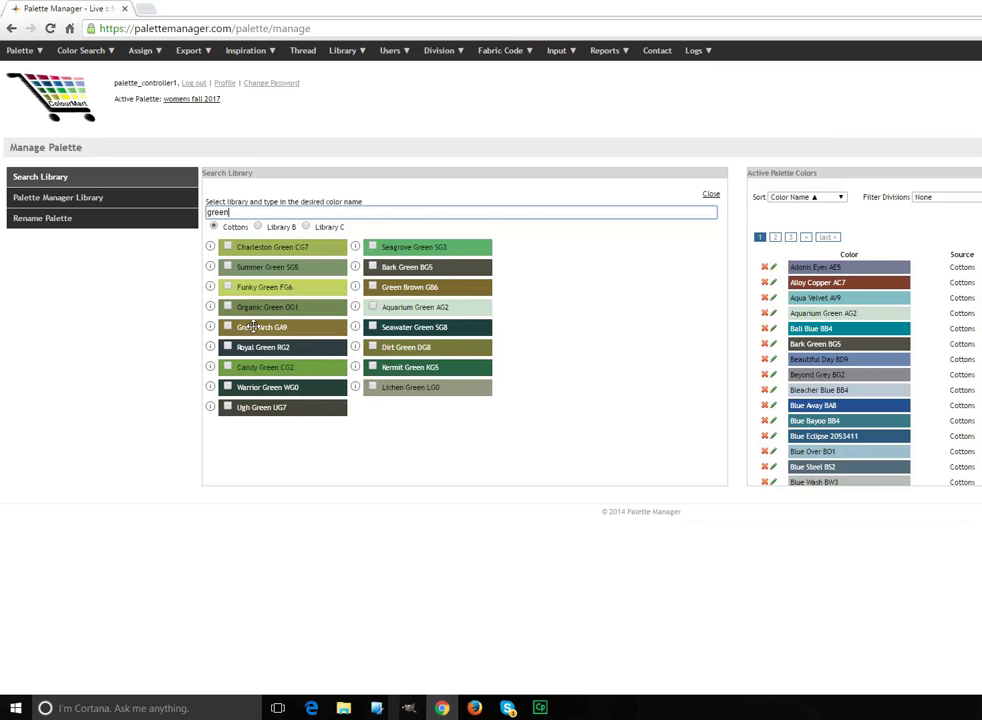
click(374, 347)
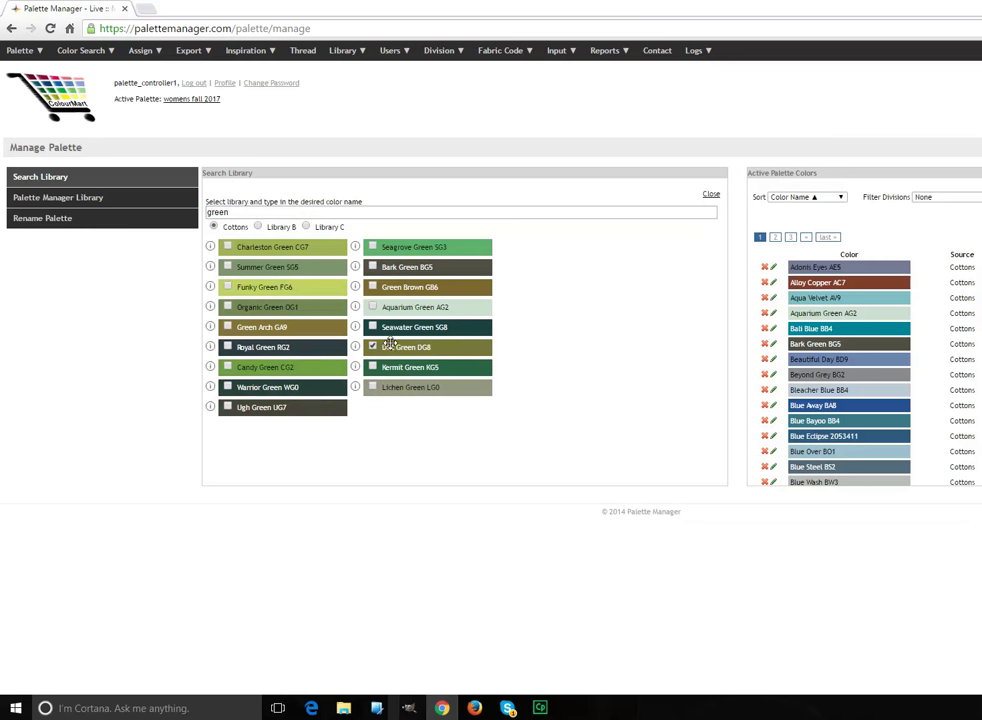
drag(390, 347, 894, 333)
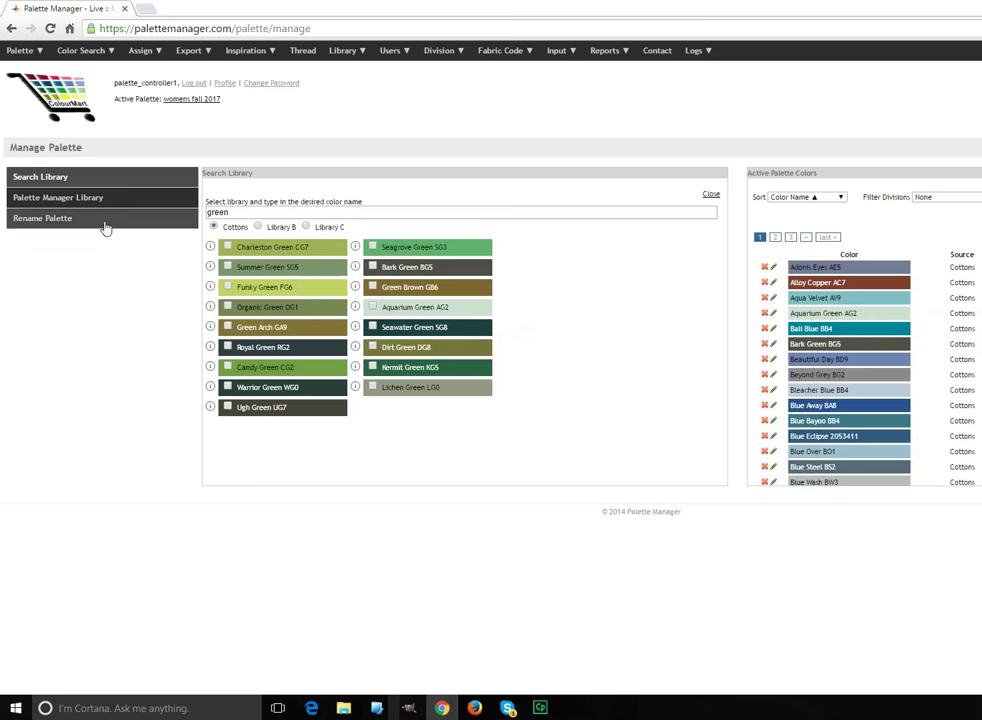
Browse the Cottons Black group and add Black Water BW2 to the active palette
click(83, 199)
click(355, 216)
click(212, 203)
click(234, 220)
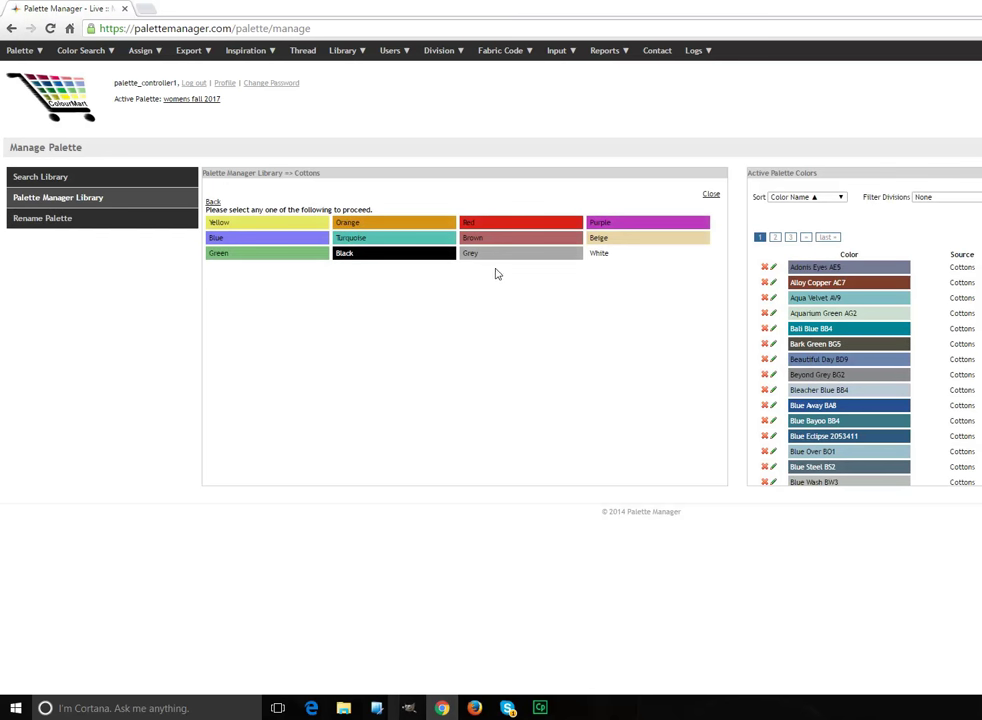
click(422, 255)
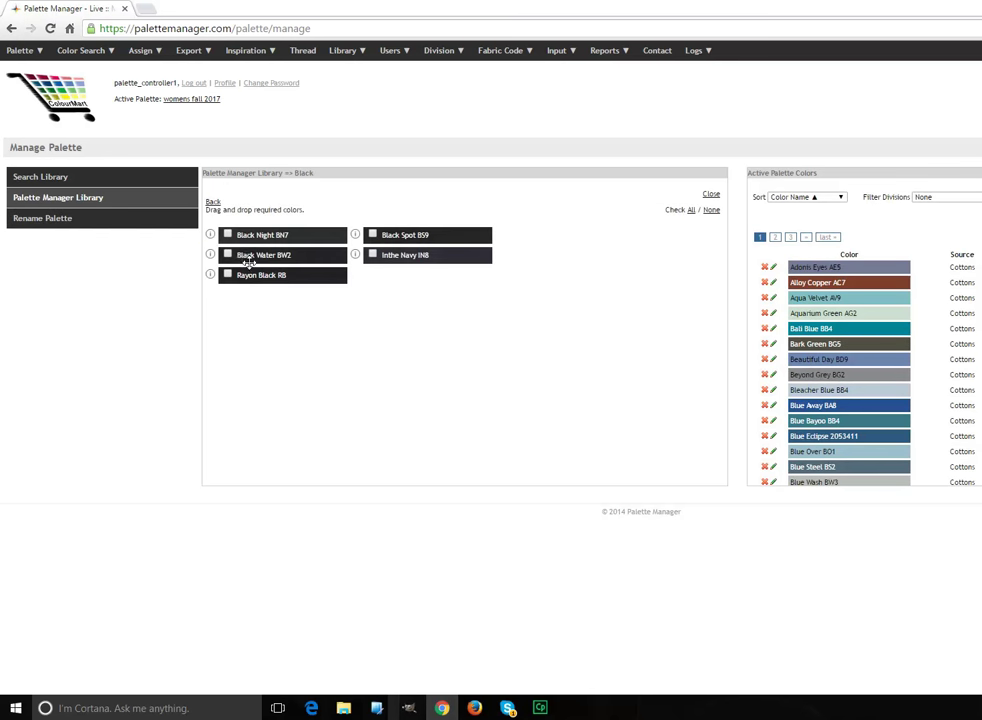
click(228, 255)
drag(280, 257, 885, 330)
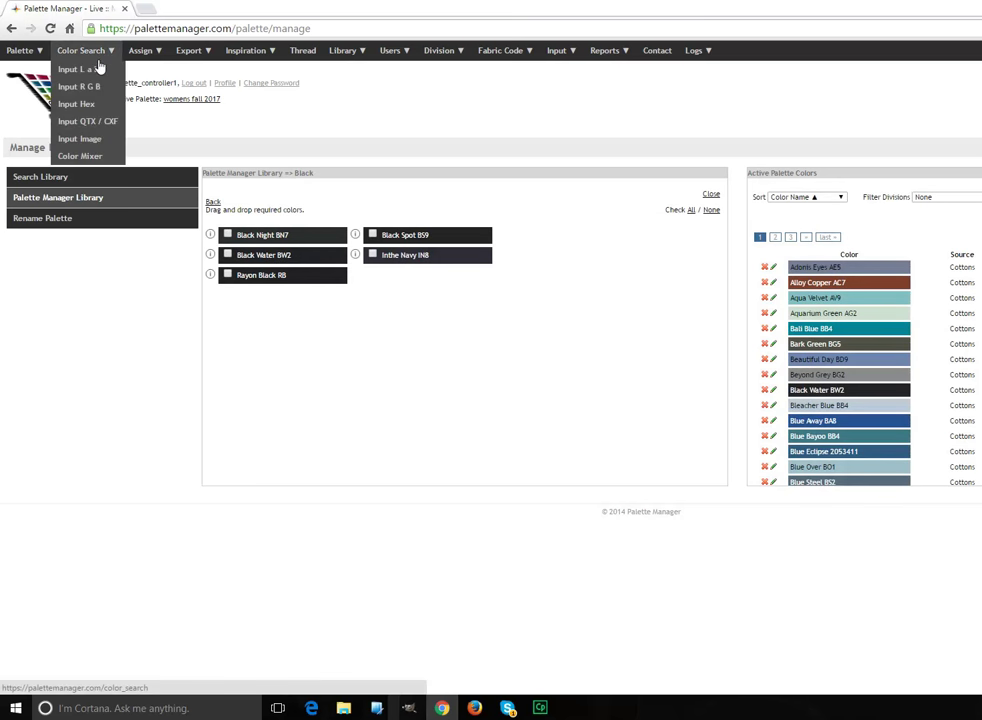
Search the library for matches to Lab 45, -34, 25
click(97, 69)
click(59, 195)
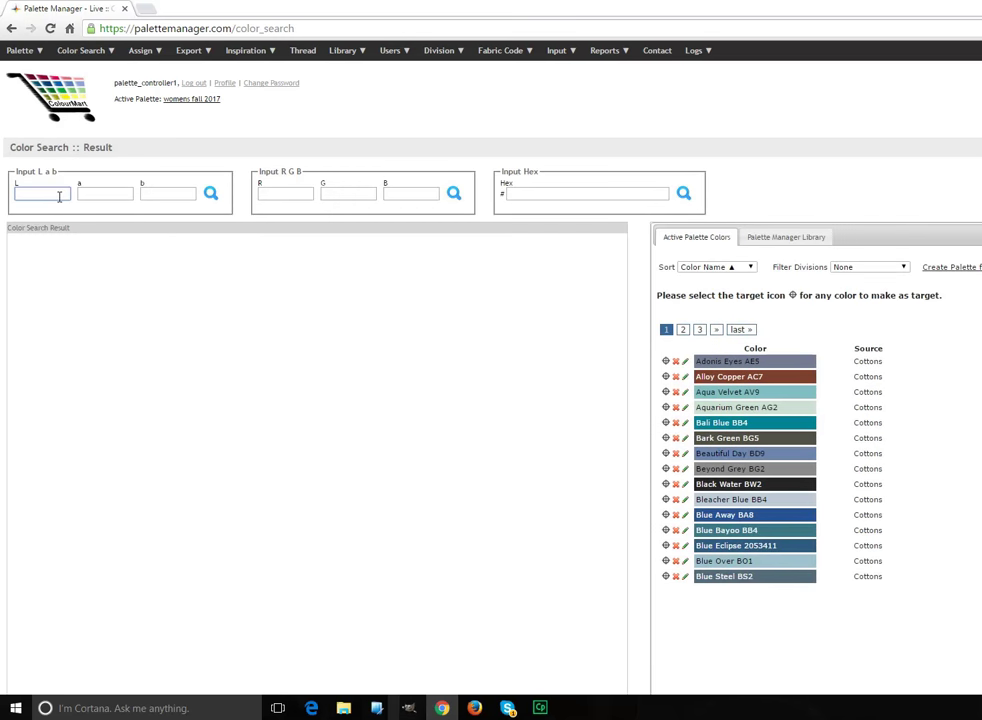
click(88, 192)
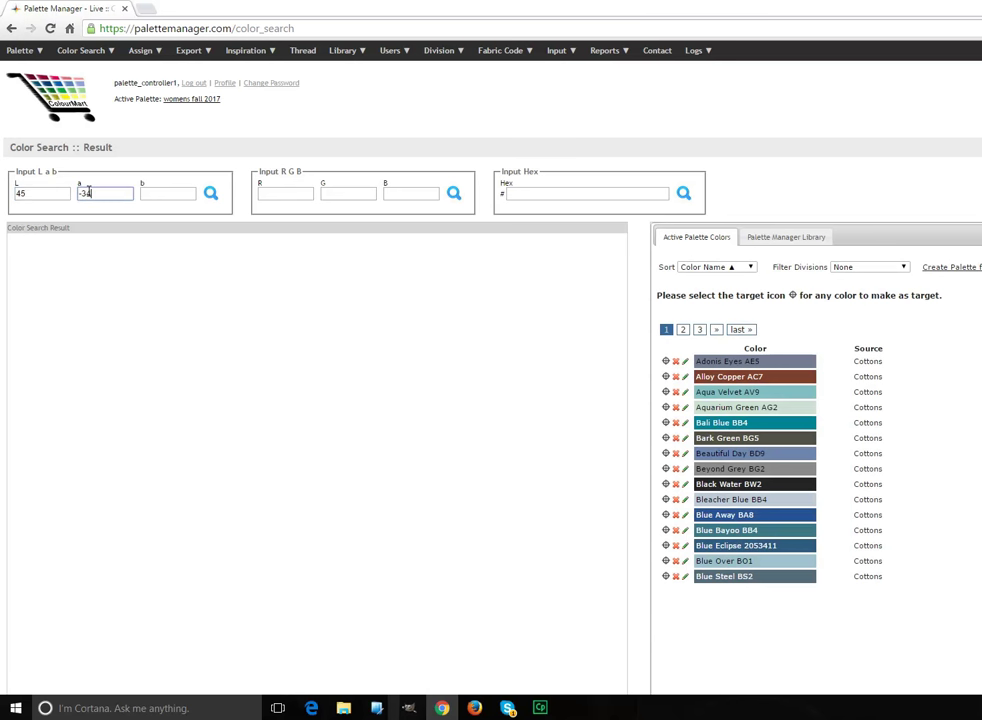
click(172, 195)
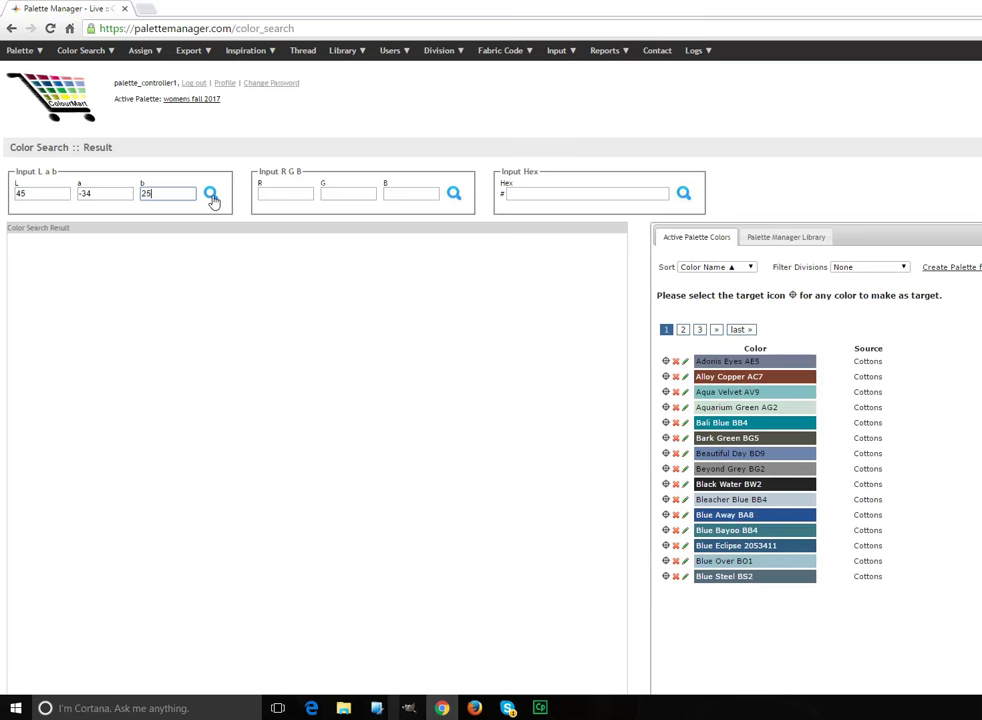
click(211, 195)
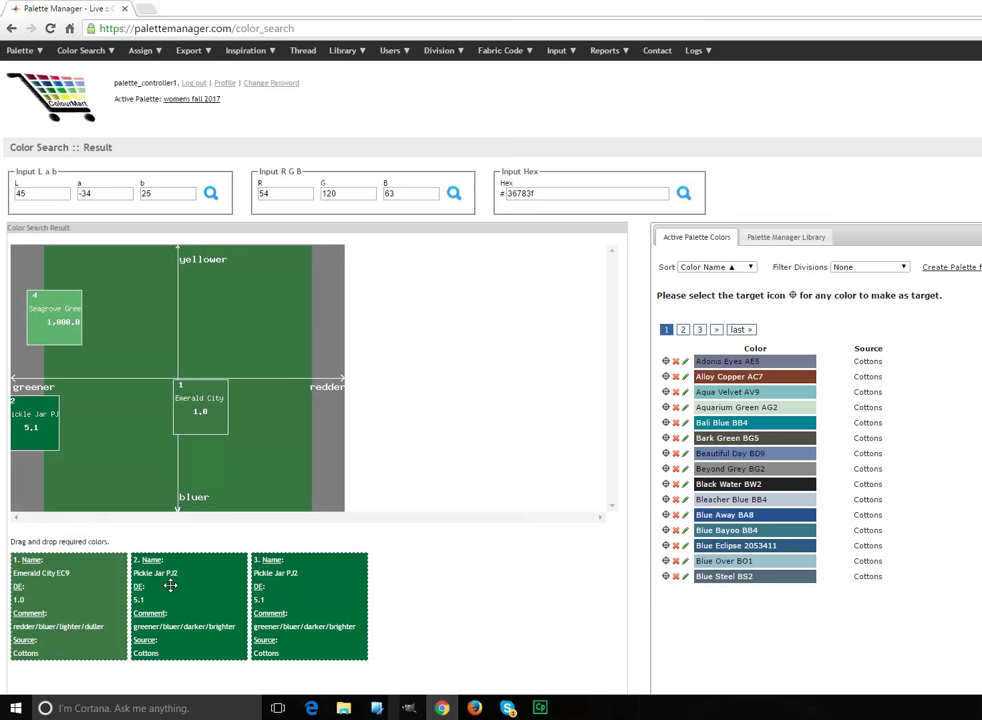
Try adding Emerald City EC9 to the palette and dismiss the duplicate message
drag(86, 590, 745, 450)
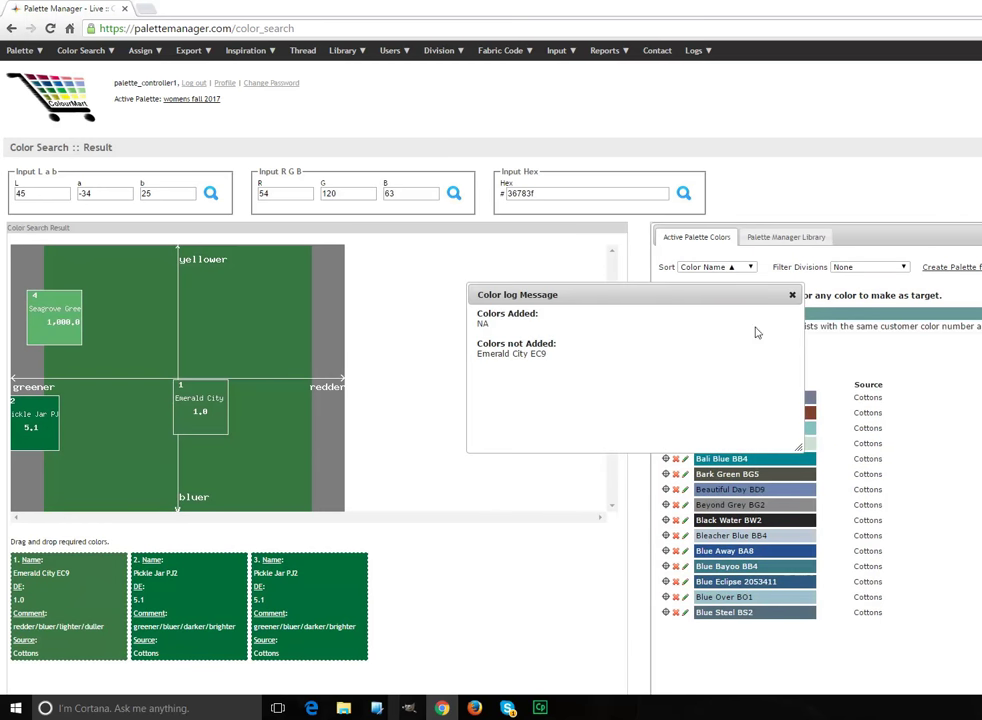
click(792, 296)
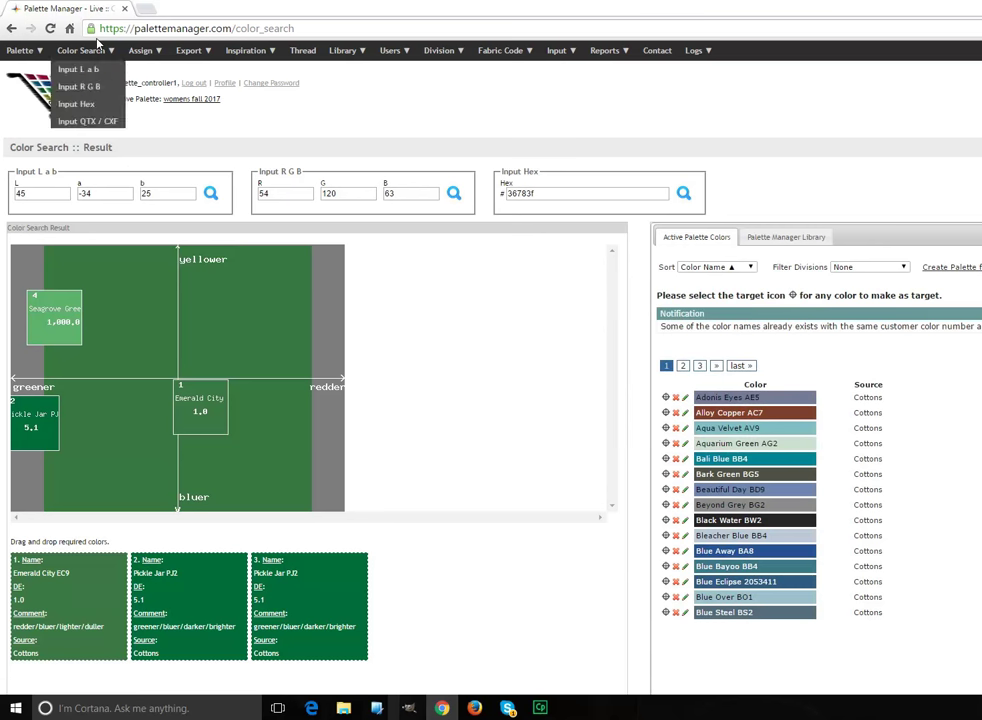
mouse_move(93, 58)
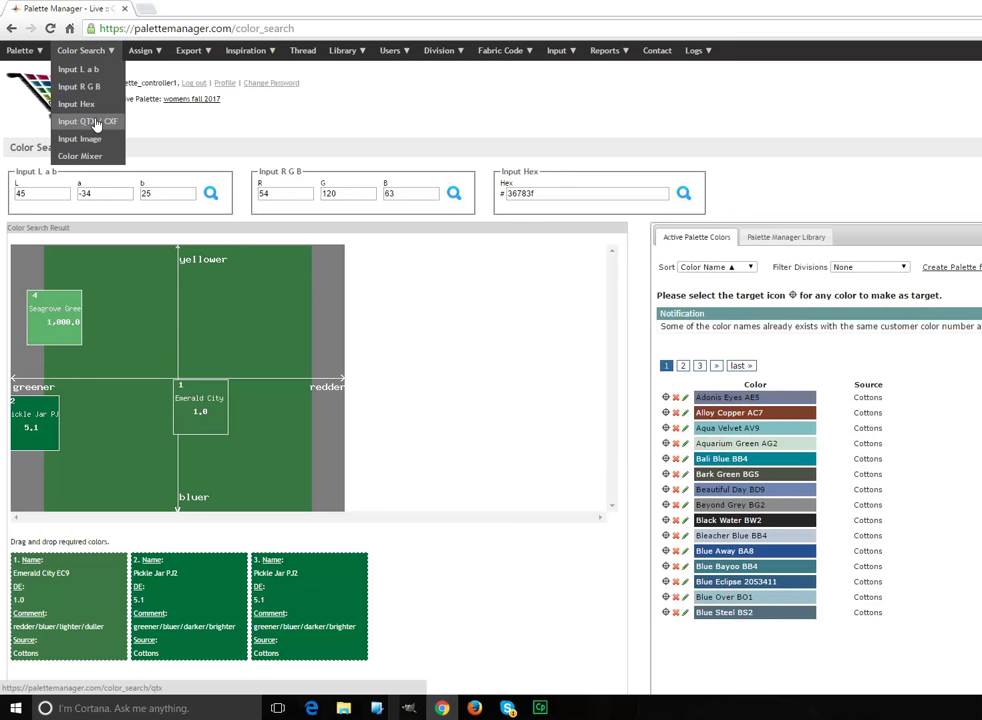
Mix pale grey-beige bfbcaf, list its matches, and try adding Northern Sky NS2 to the palette
click(80, 156)
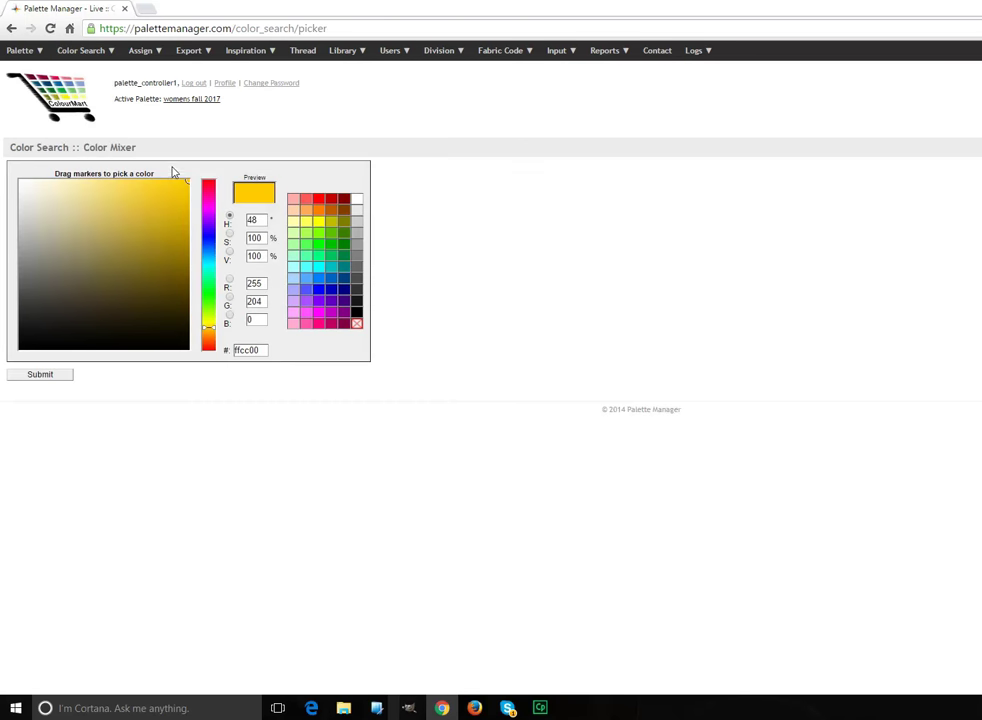
click(25, 235)
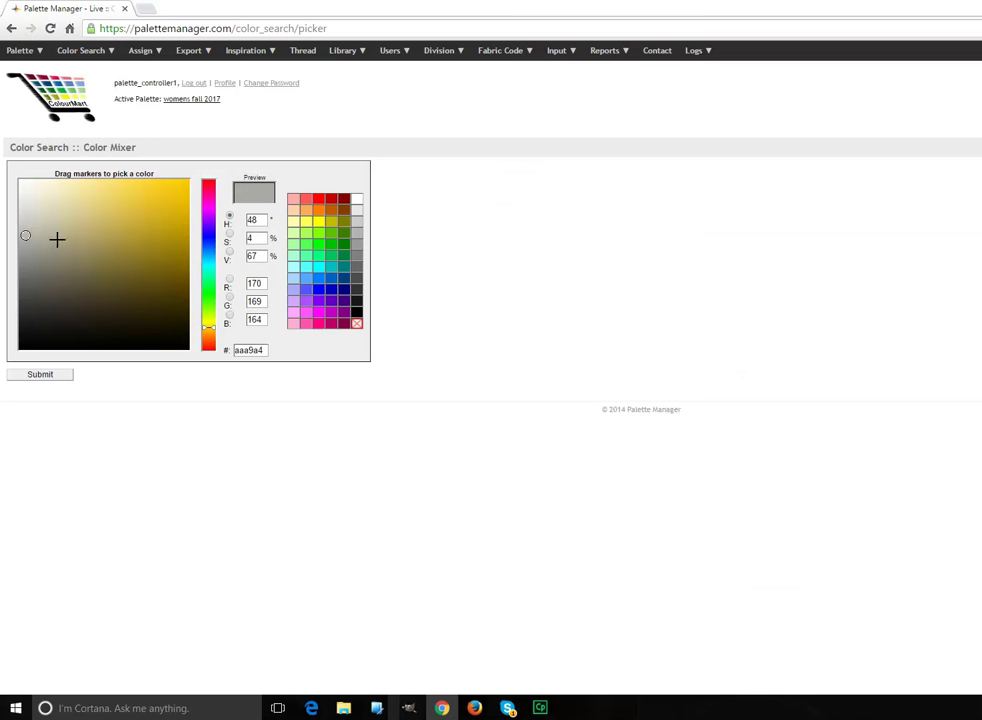
click(31, 221)
click(40, 376)
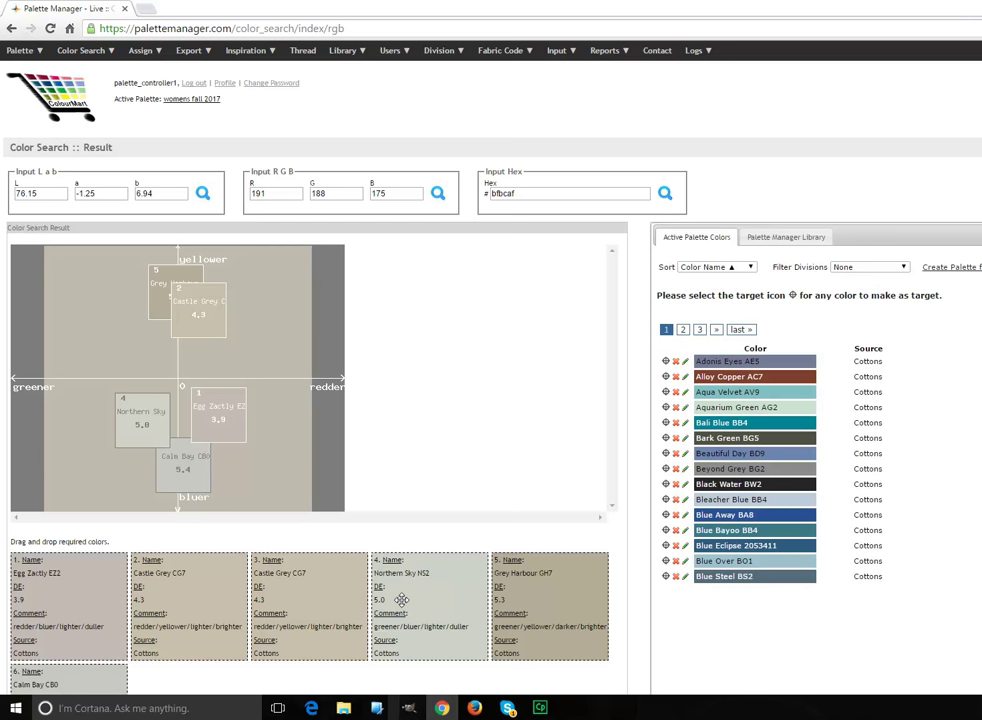
drag(423, 577, 780, 470)
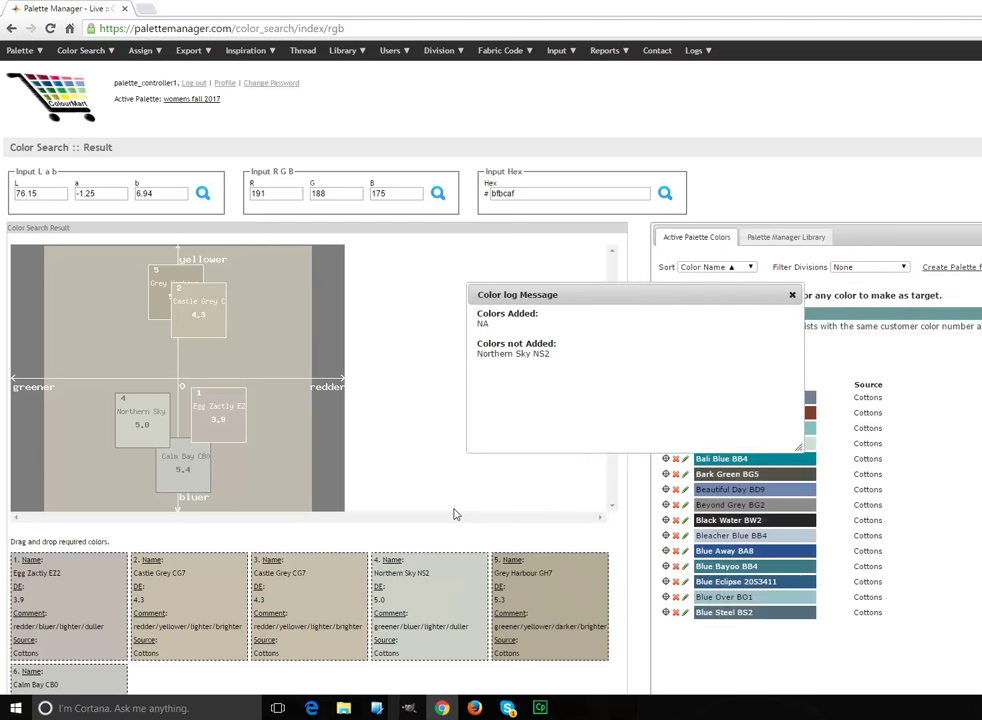
click(792, 294)
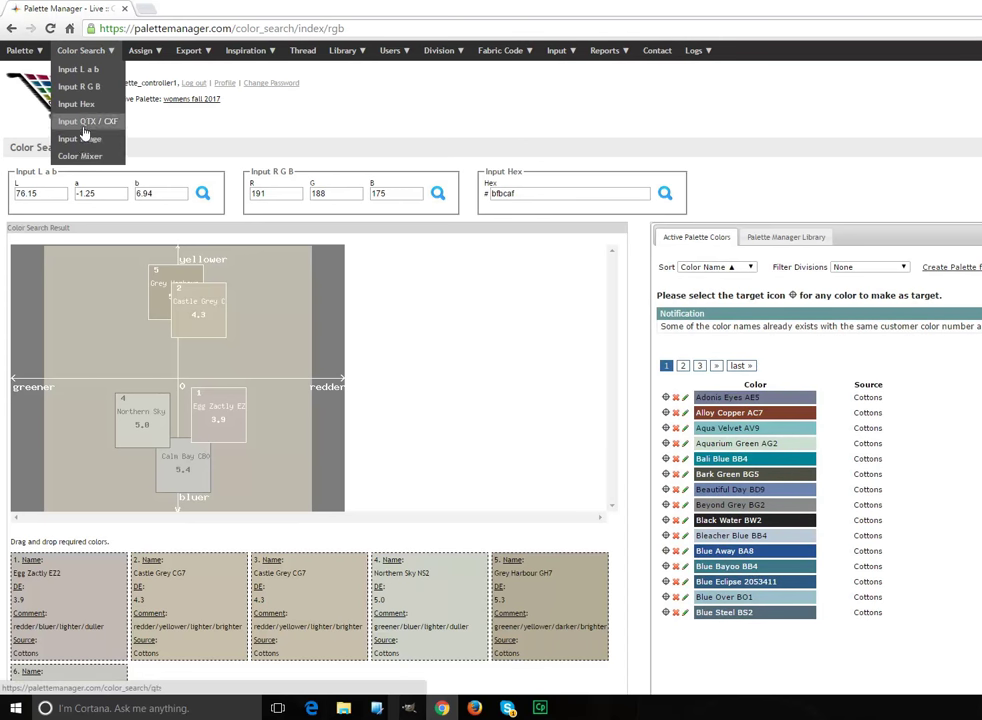
Upload the catwalk2.jpg image for colour extraction
click(64, 135)
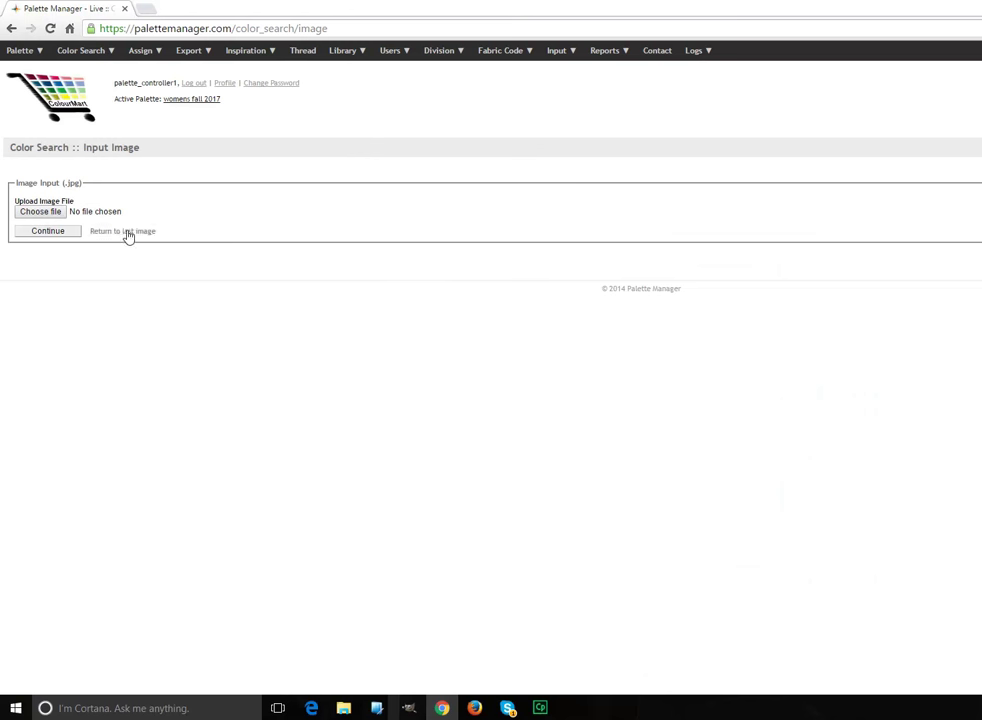
click(55, 211)
click(323, 286)
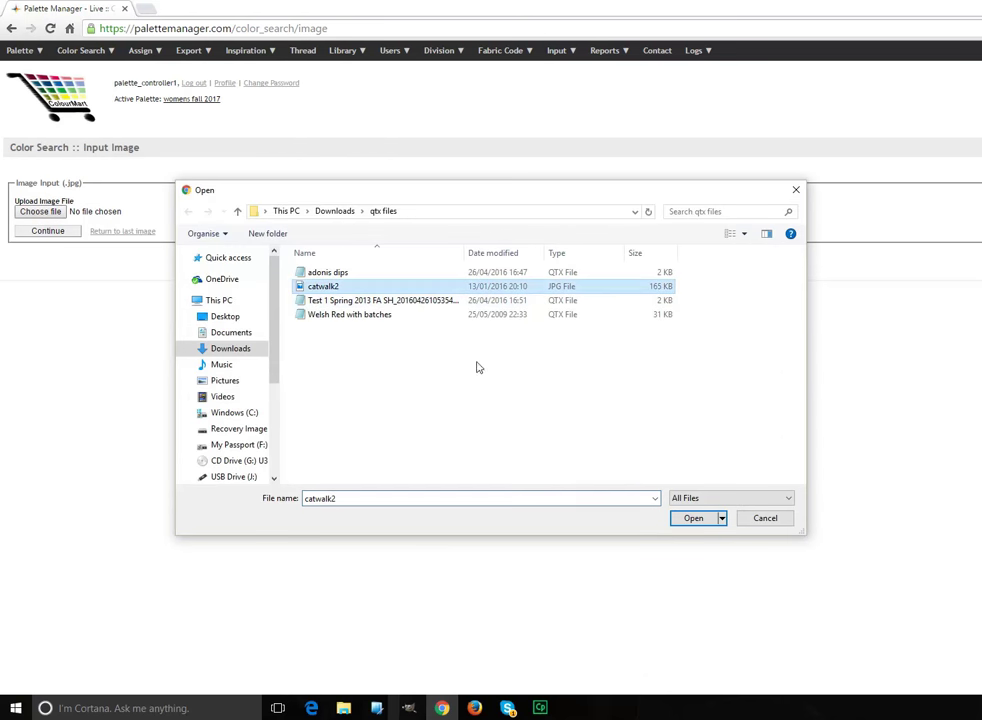
click(692, 518)
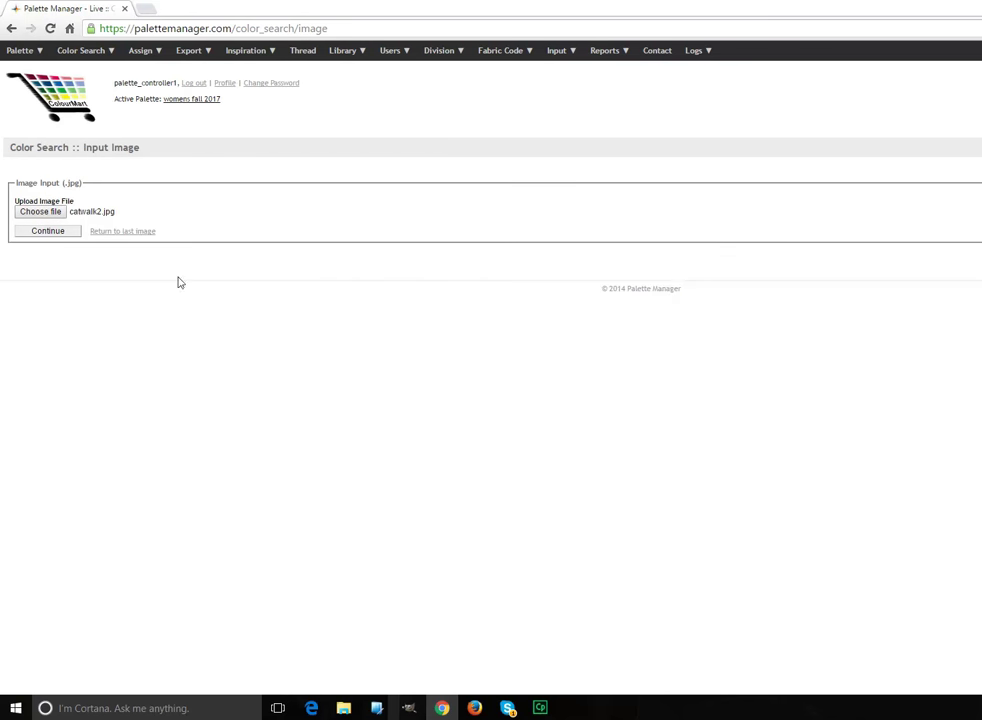
click(42, 232)
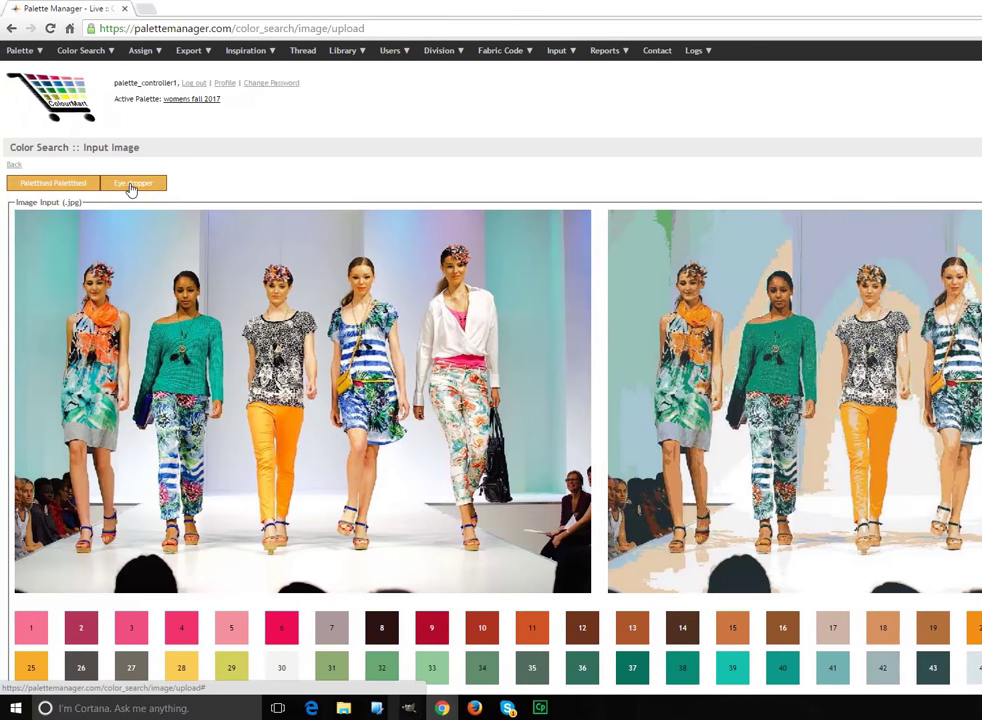
Eyedrop a green (3fa26c) from the photo and search the library for it
click(130, 188)
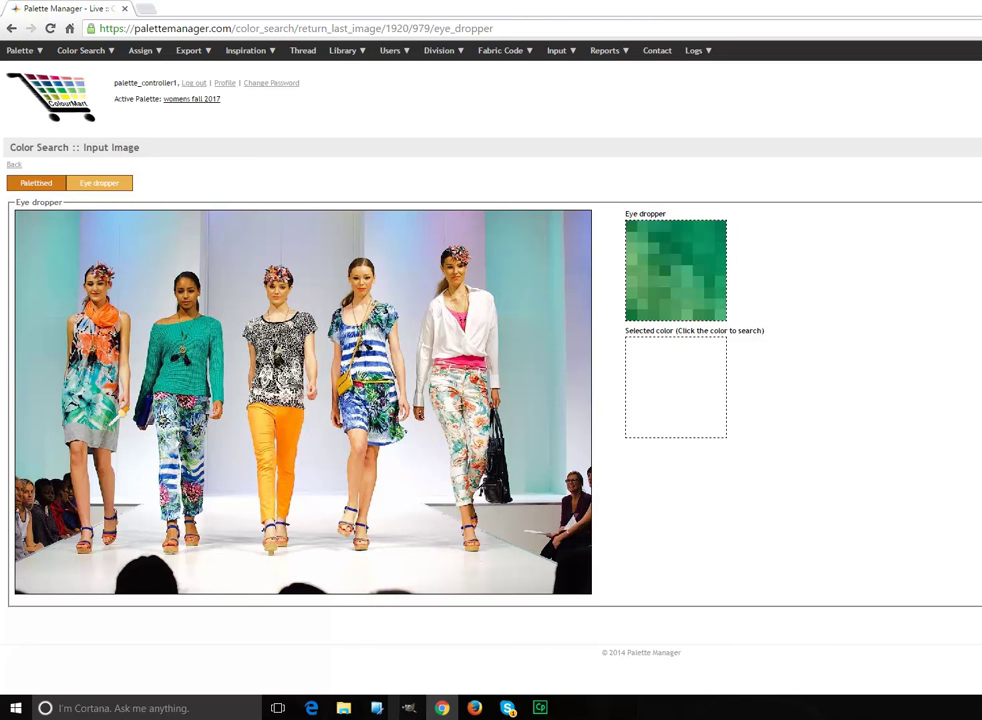
click(180, 335)
click(653, 395)
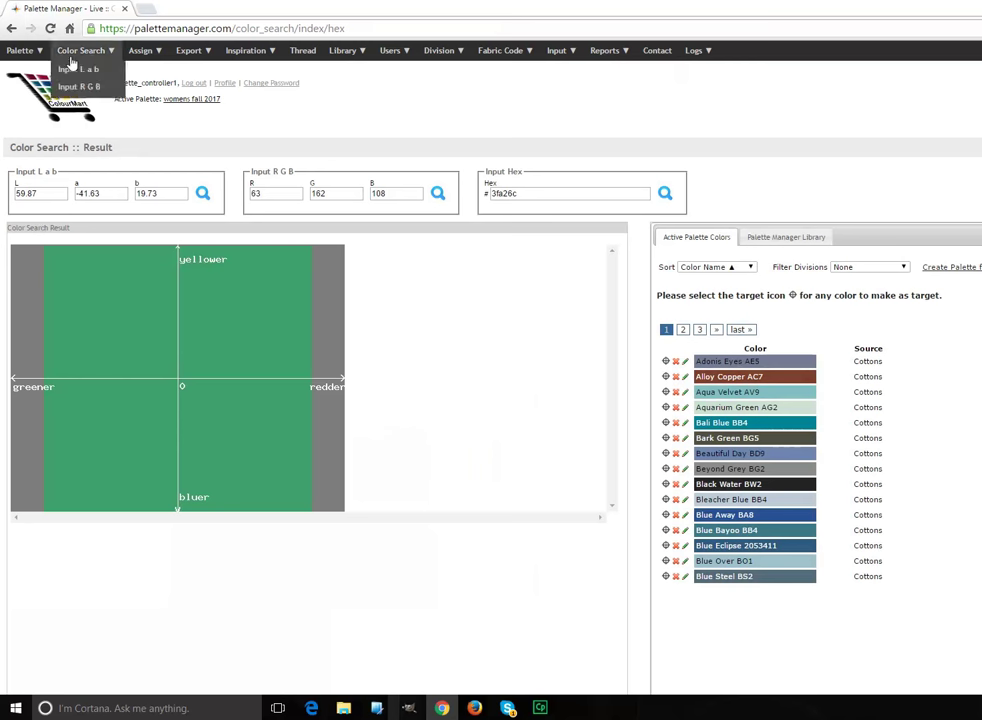
mouse_move(24, 52)
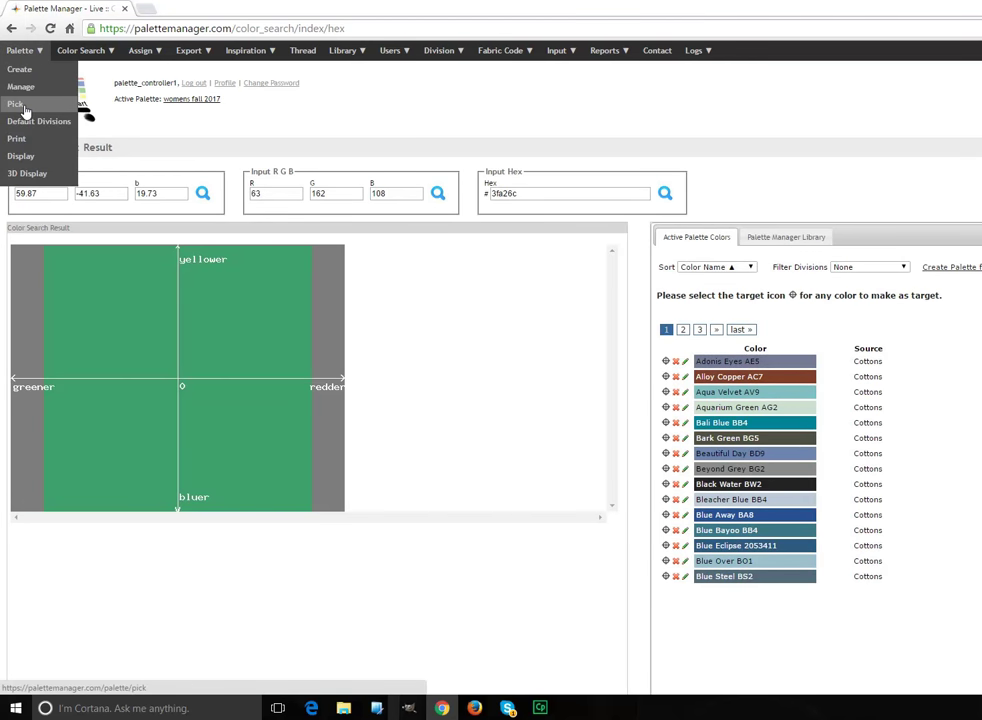
In the Print layout, move Blue Away BA6, Sortof Pink SP3 and Corn Flower CF5 swatches
click(26, 138)
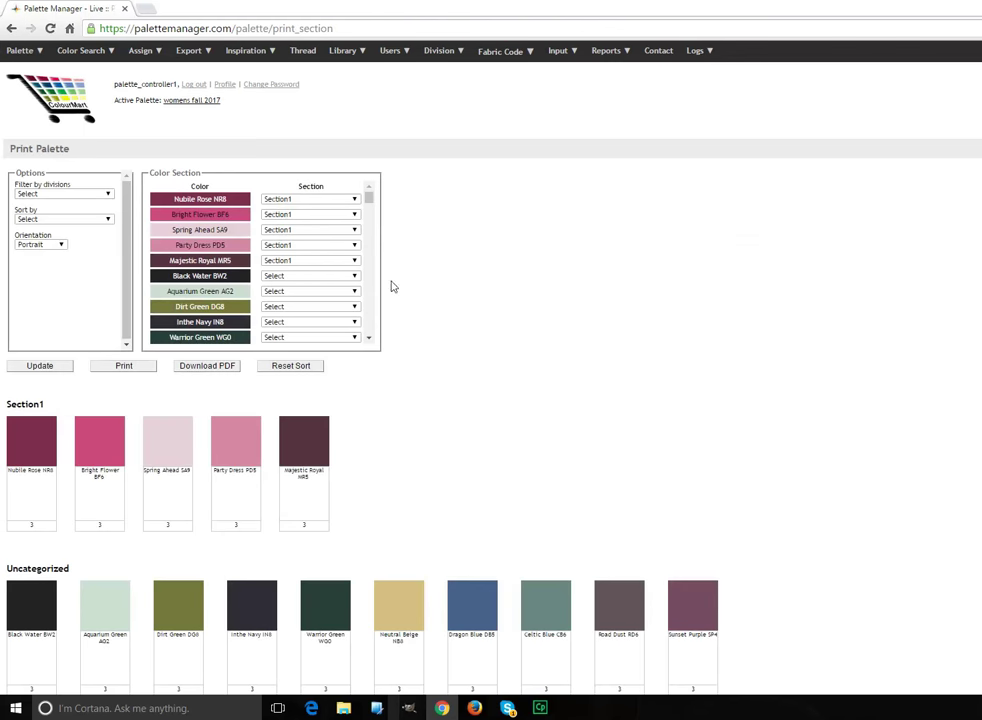
scroll(494, 265, down, 1)
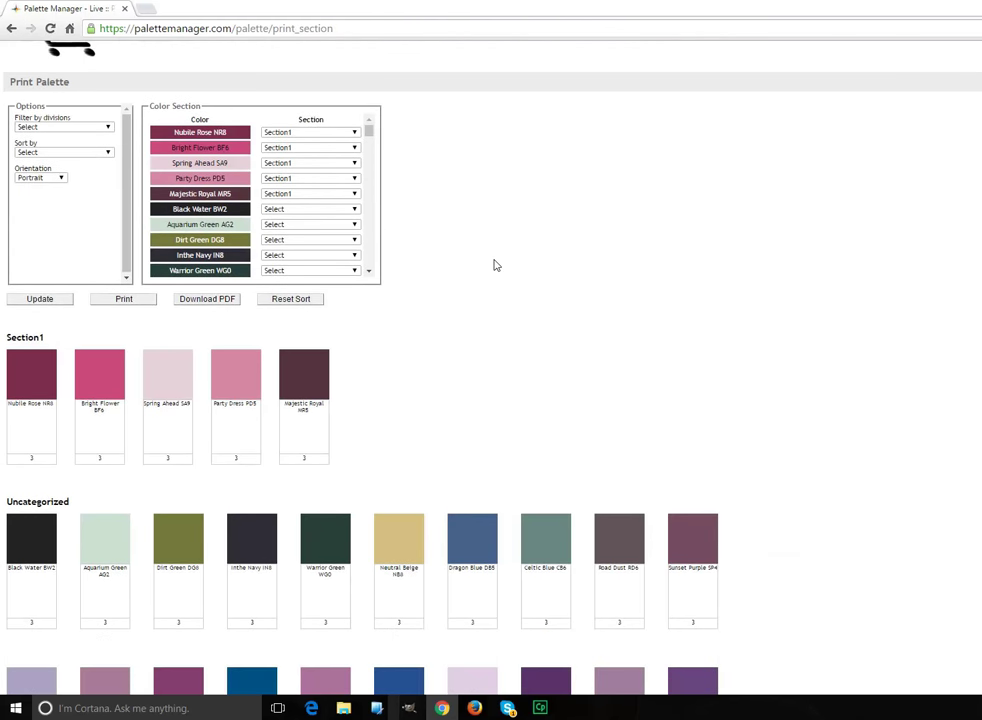
scroll(494, 265, up, 1)
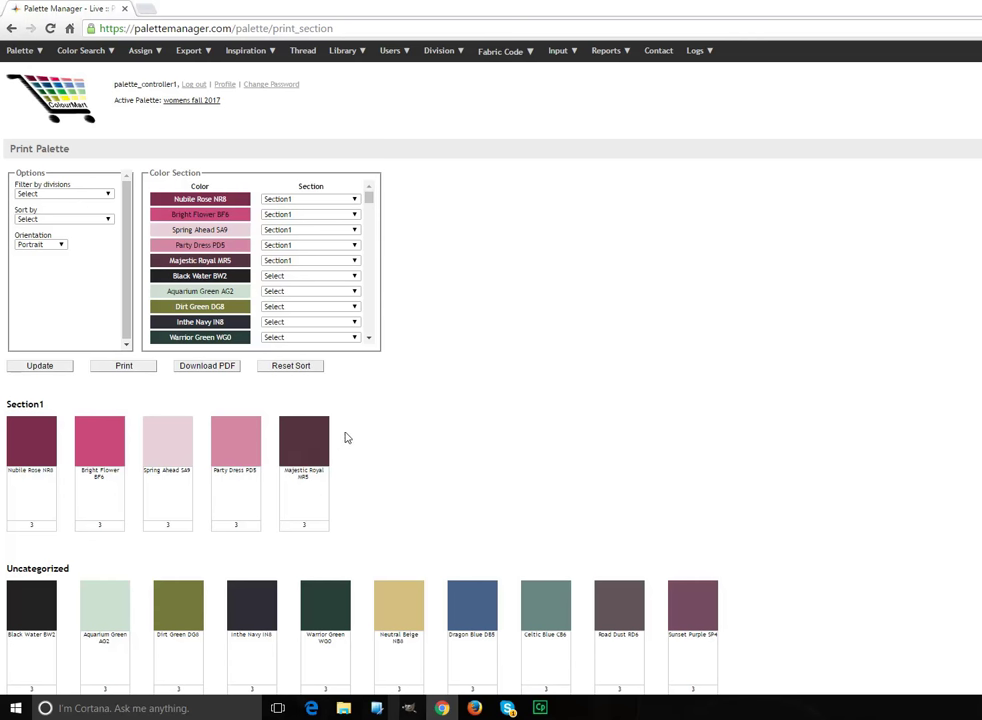
scroll(432, 438, down, 5)
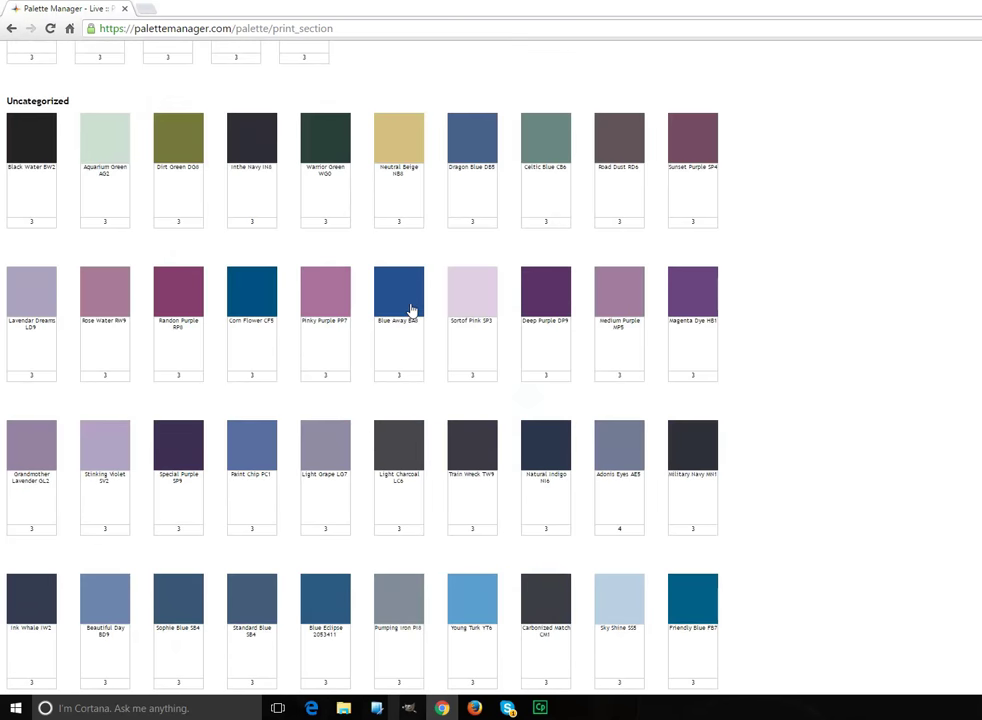
drag(410, 309, 428, 165)
drag(484, 287, 322, 145)
drag(372, 275, 293, 440)
scroll(879, 331, up, 4)
scroll(60, 110, up, 3)
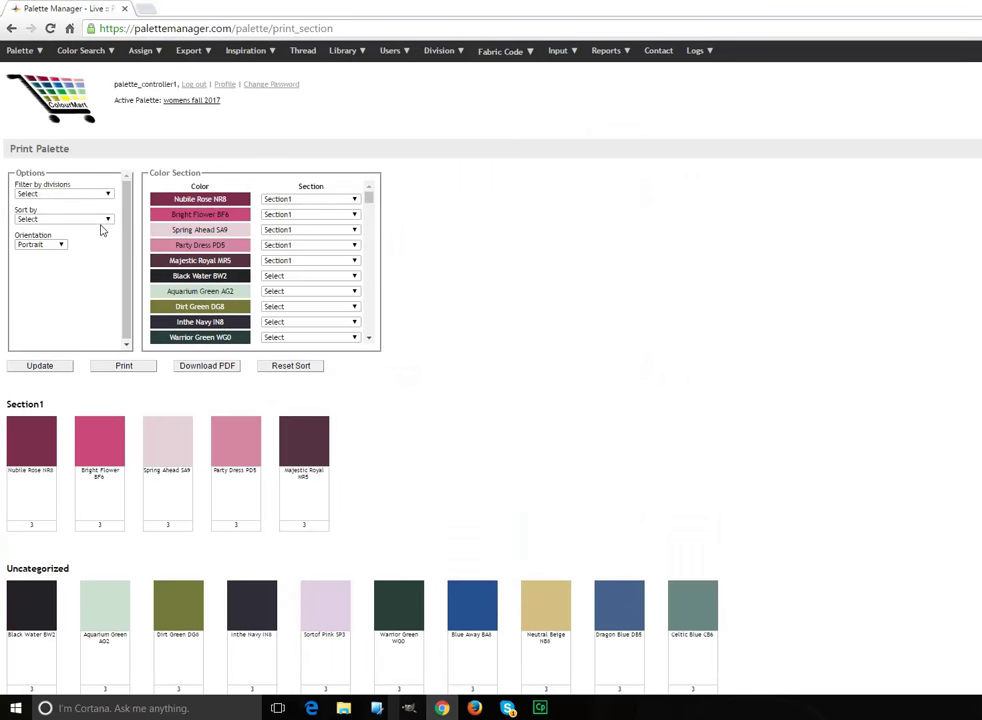
Sort the print layout swatches by ascending hue and review the result
click(100, 219)
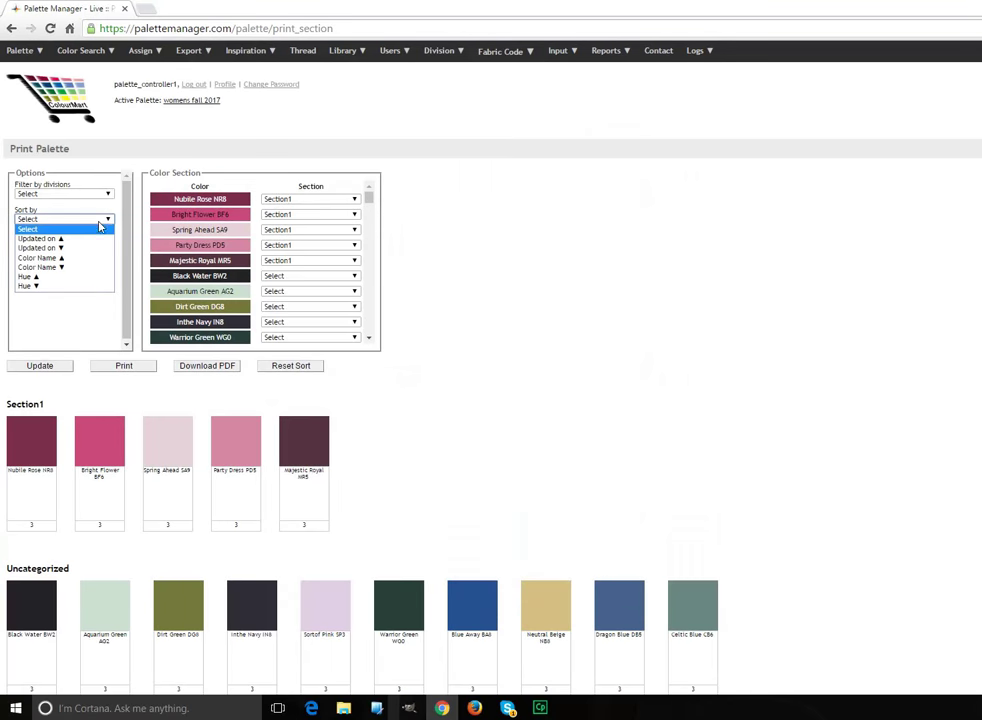
click(70, 277)
click(39, 365)
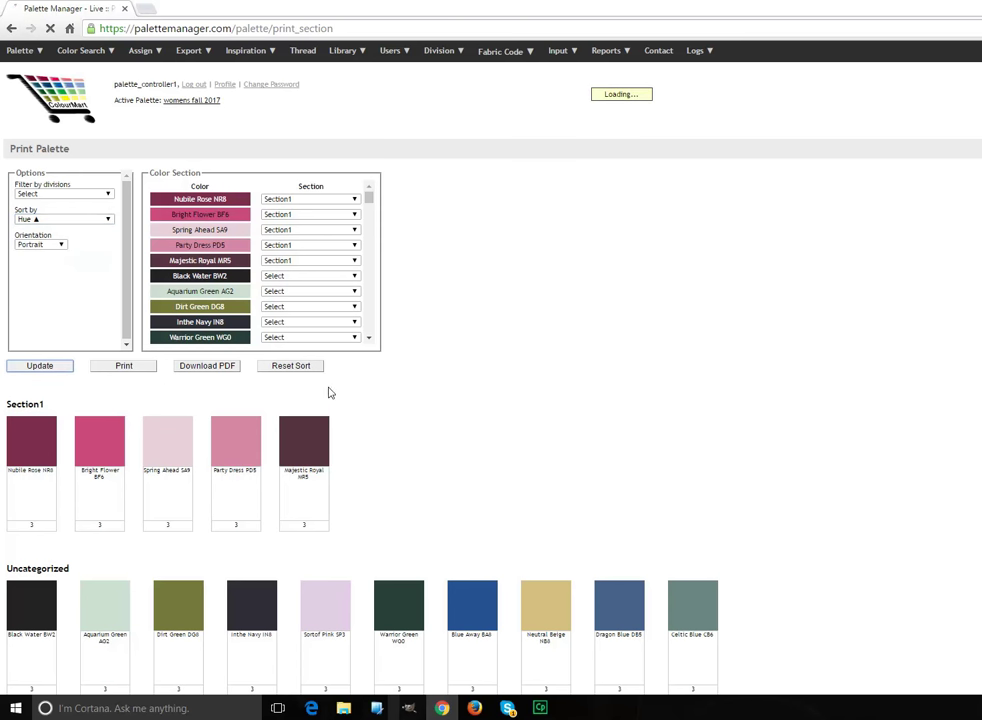
scroll(530, 439, down, 4)
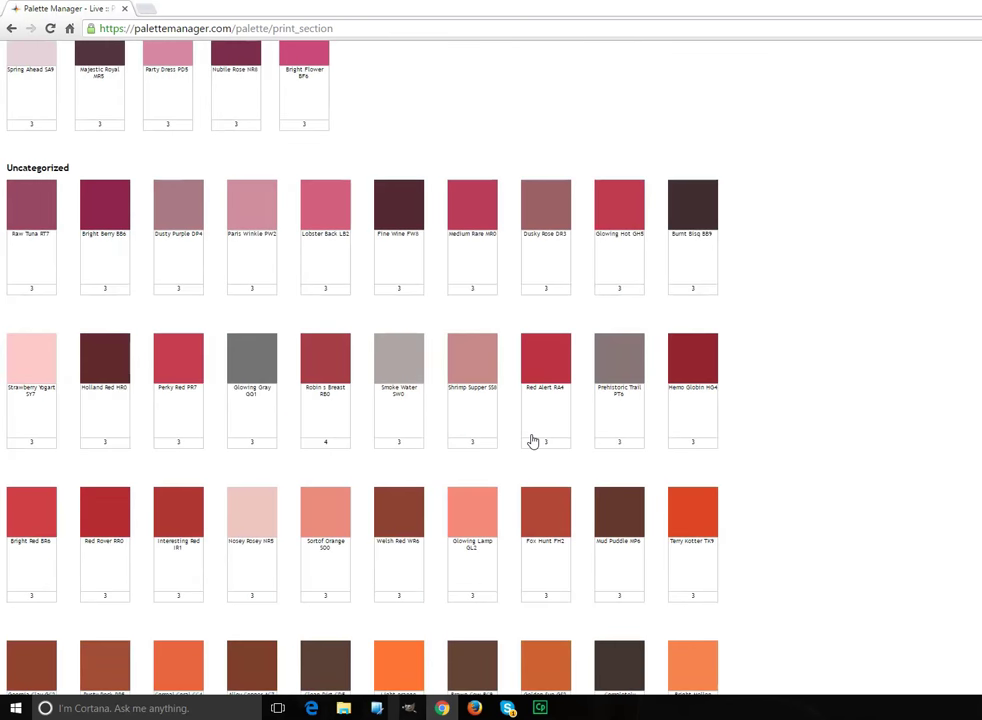
scroll(533, 441, up, 4)
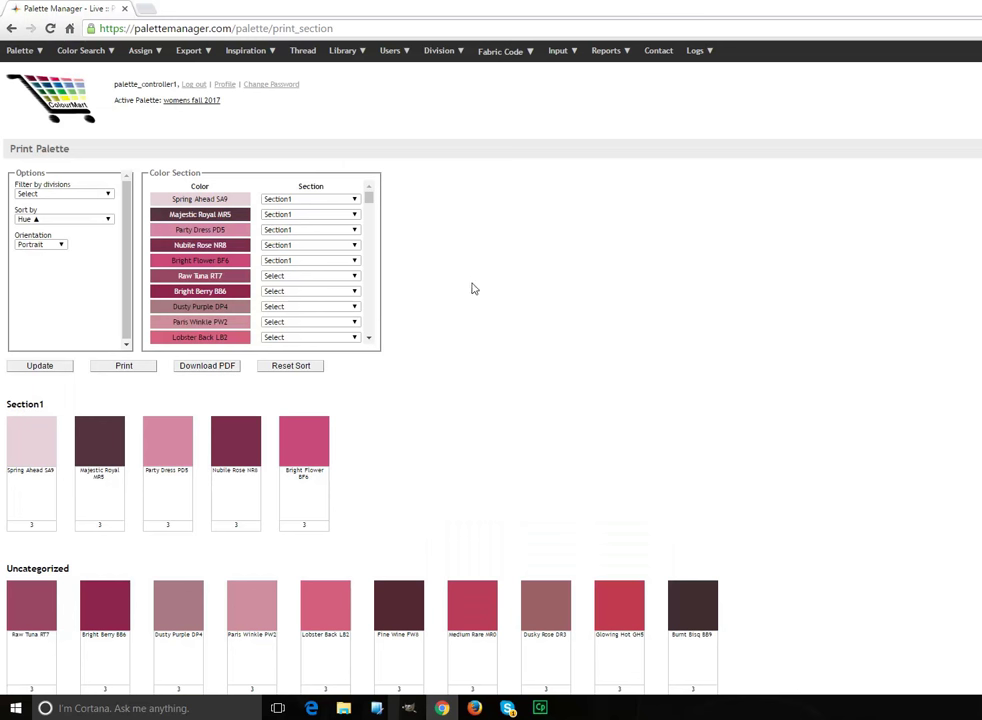
mouse_move(189, 47)
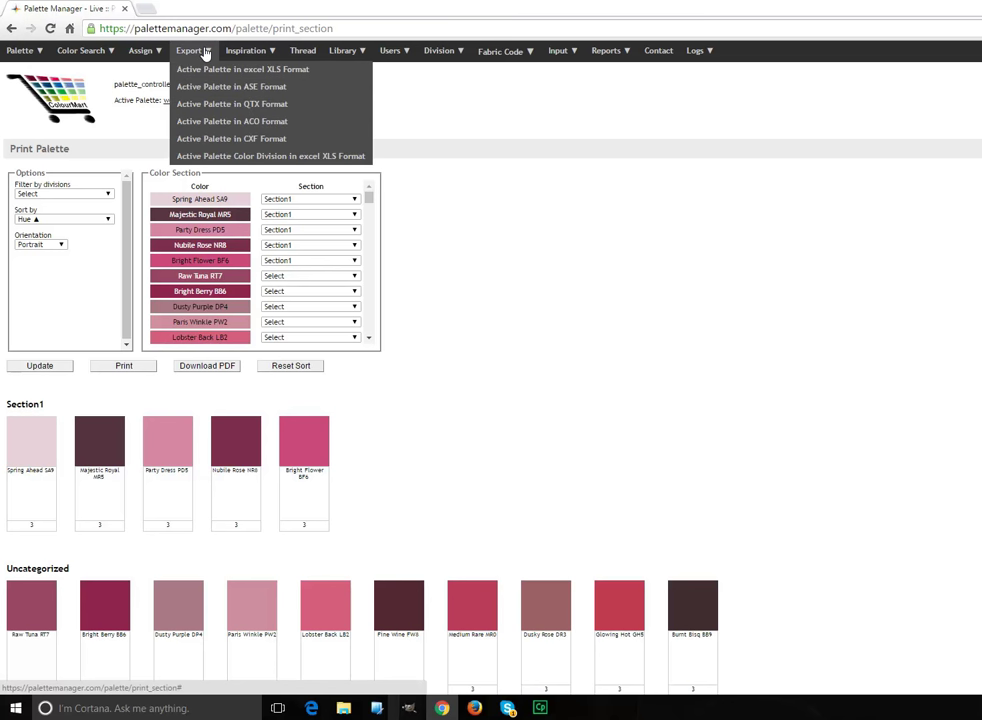
Show the palette on screen with the swatch size set to 200
mouse_move(22, 50)
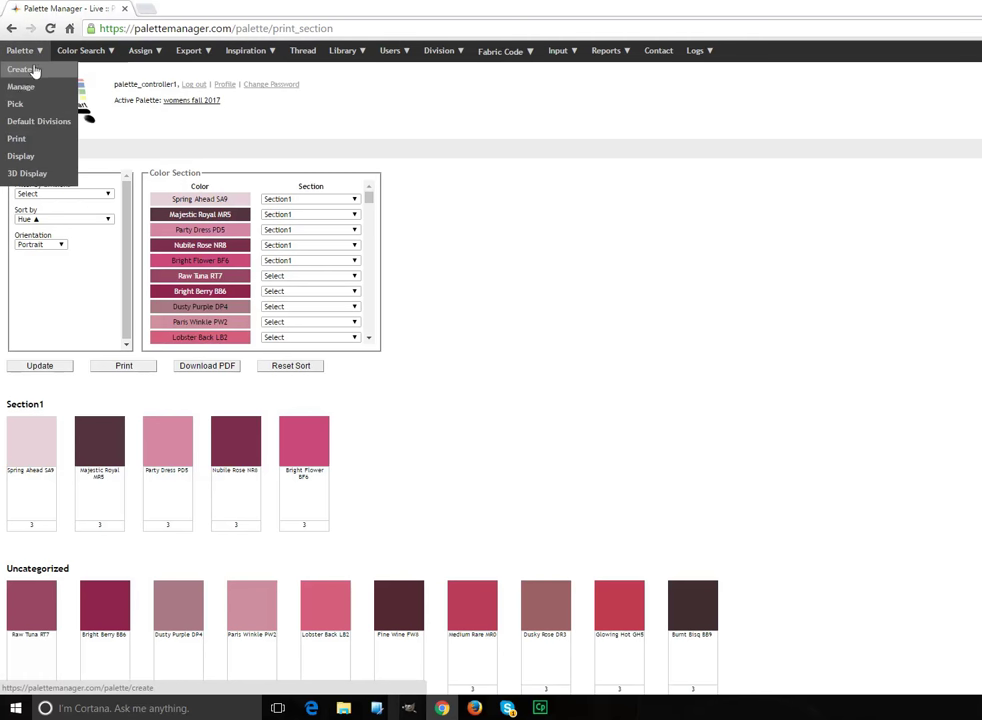
click(30, 157)
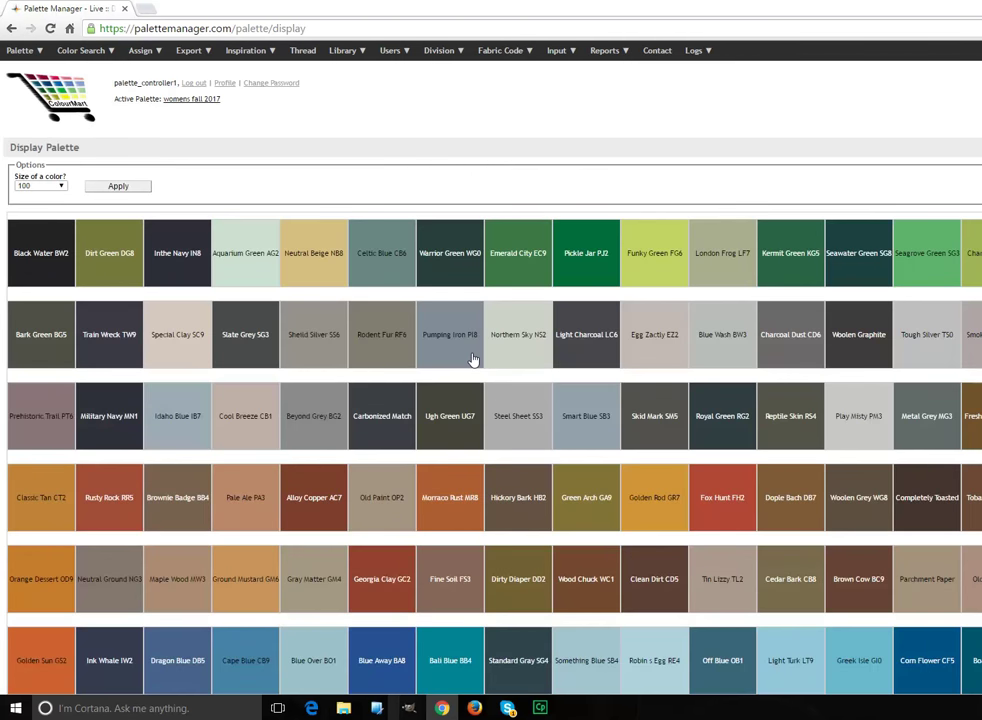
click(58, 187)
click(45, 224)
click(84, 190)
Drag Seagrove Green, Charleston Green and Pumping Iron together into the top rows
drag(597, 471, 872, 480)
drag(750, 432, 664, 324)
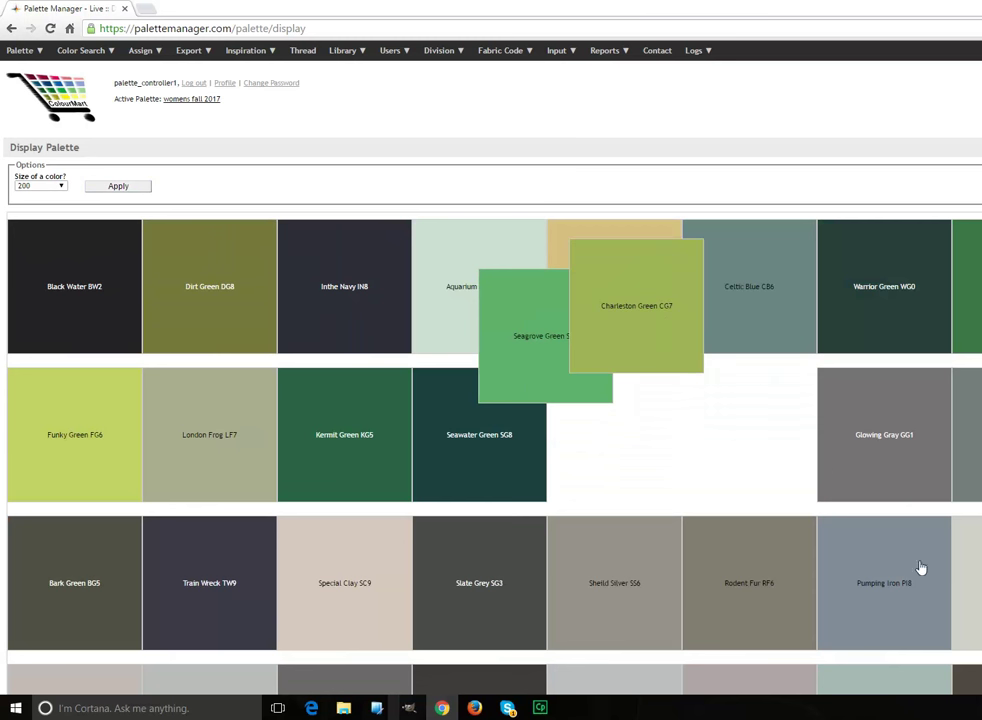
drag(923, 570, 758, 320)
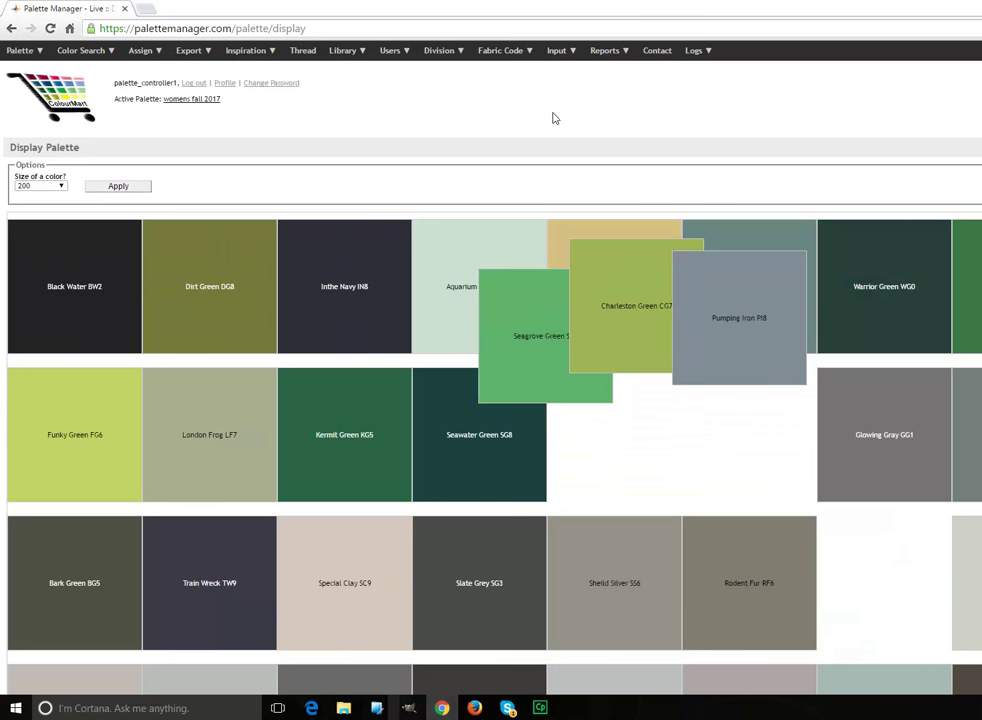
mouse_move(29, 66)
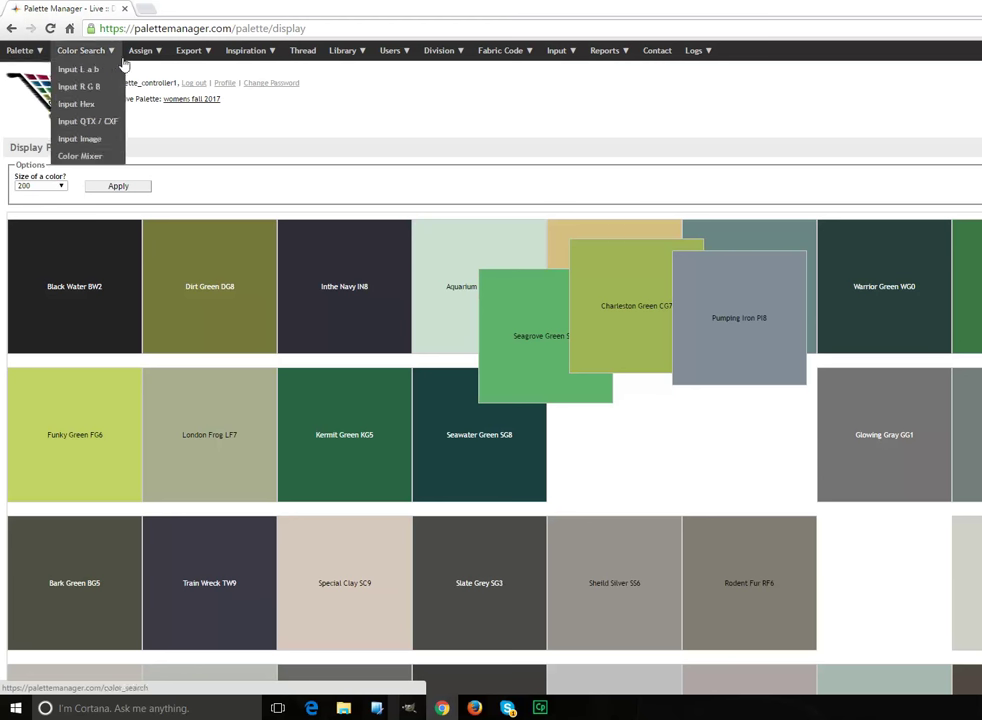
mouse_move(140, 61)
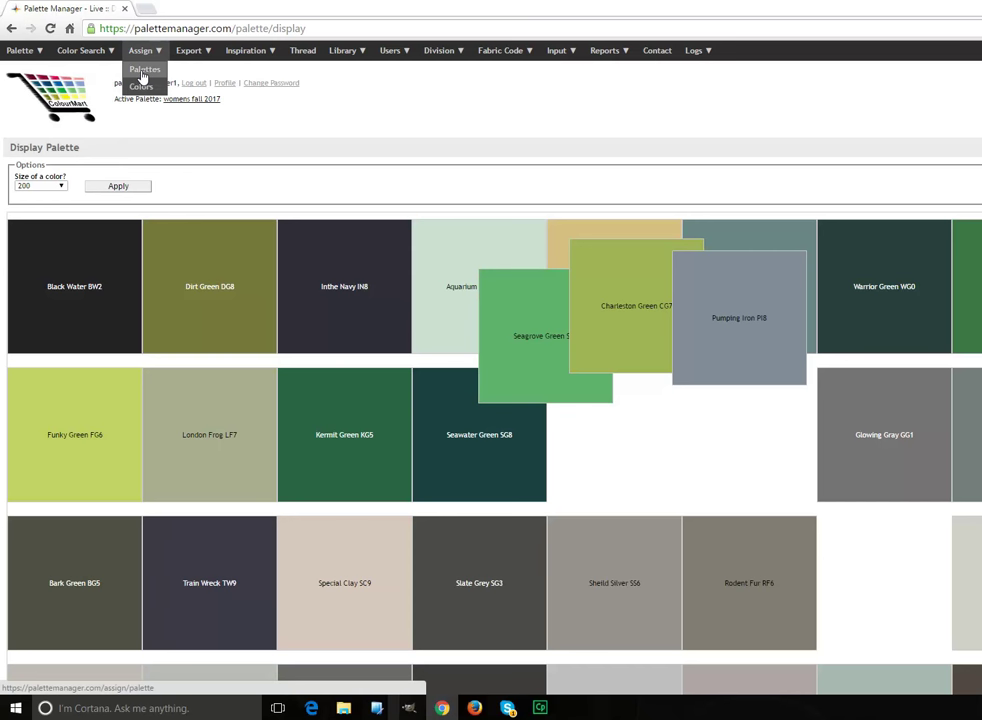
Unassign Test 2 Spring 2016 Test from the vendor, keeping Test 1 Spring 2013 FA SH and womens fall 2017
click(143, 74)
click(178, 180)
click(160, 200)
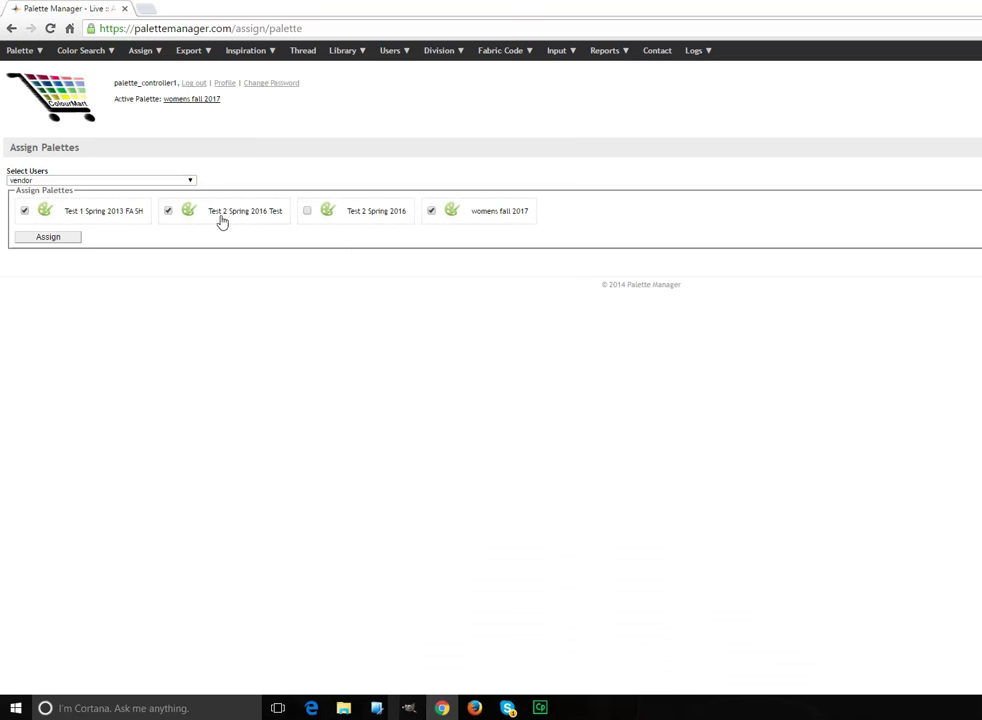
click(168, 211)
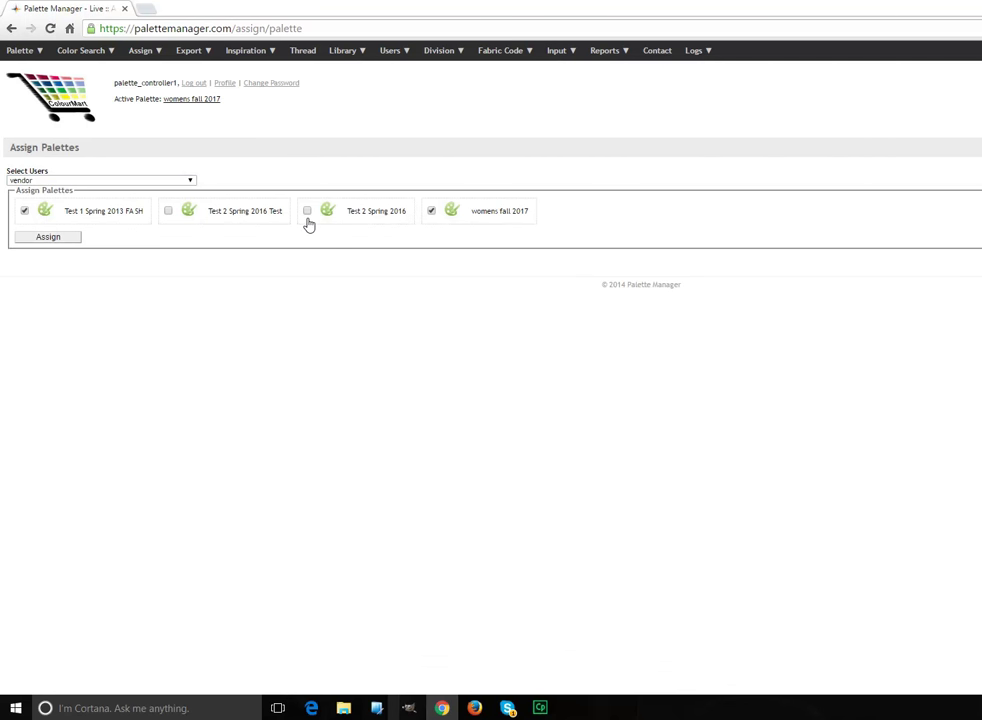
click(33, 238)
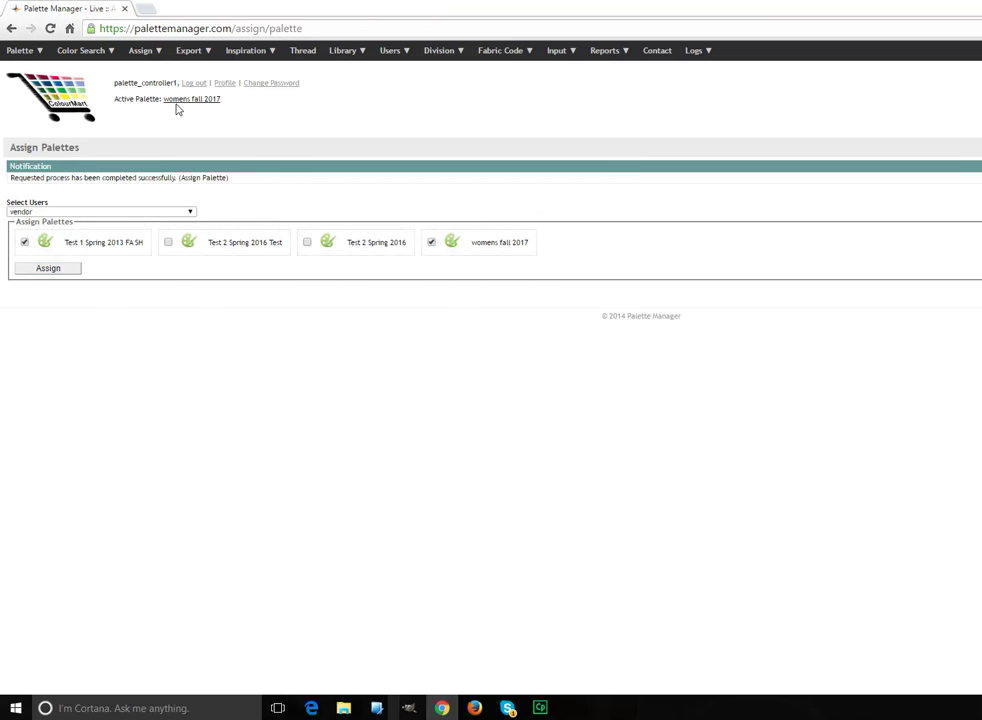
Load womens fall 2017 in Assign Colors to see the vendor's ticked colours
mouse_move(150, 54)
click(138, 86)
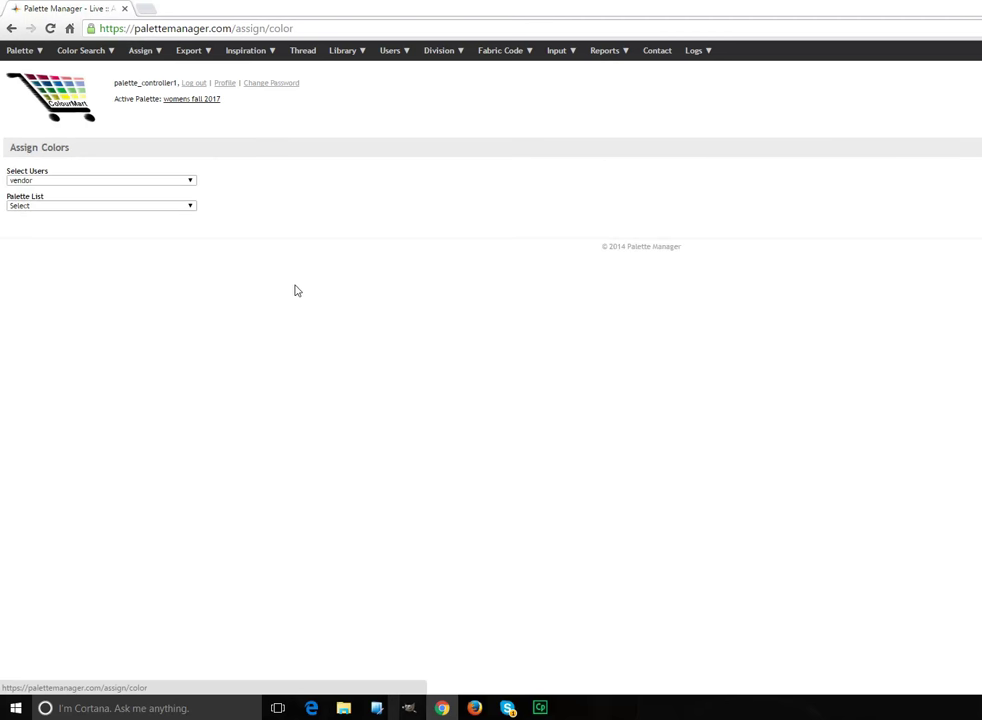
click(190, 206)
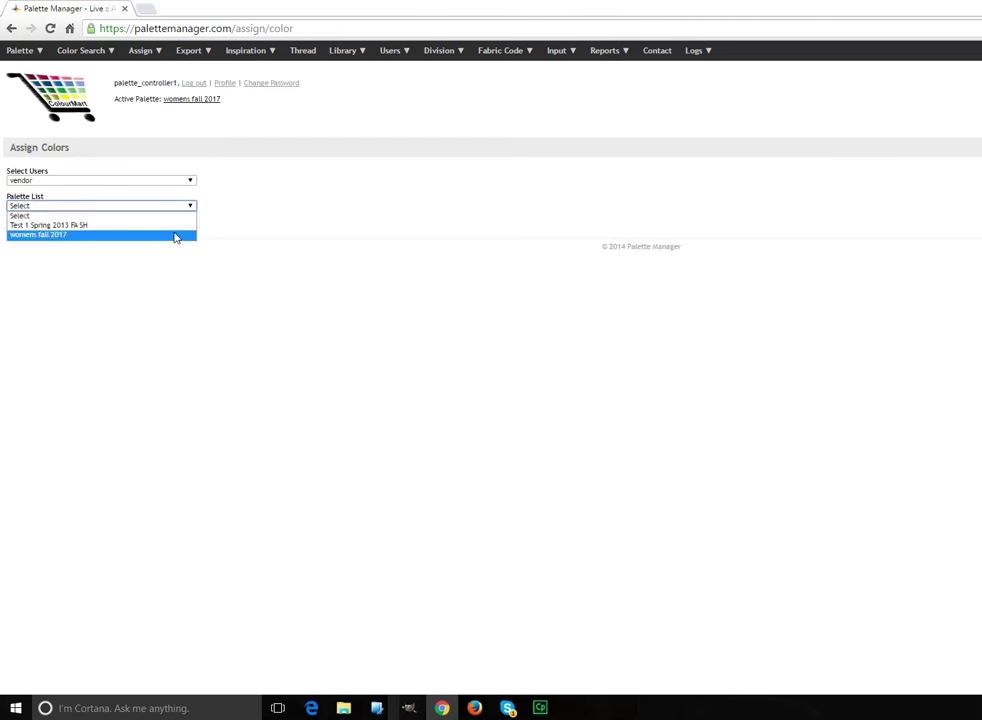
click(175, 237)
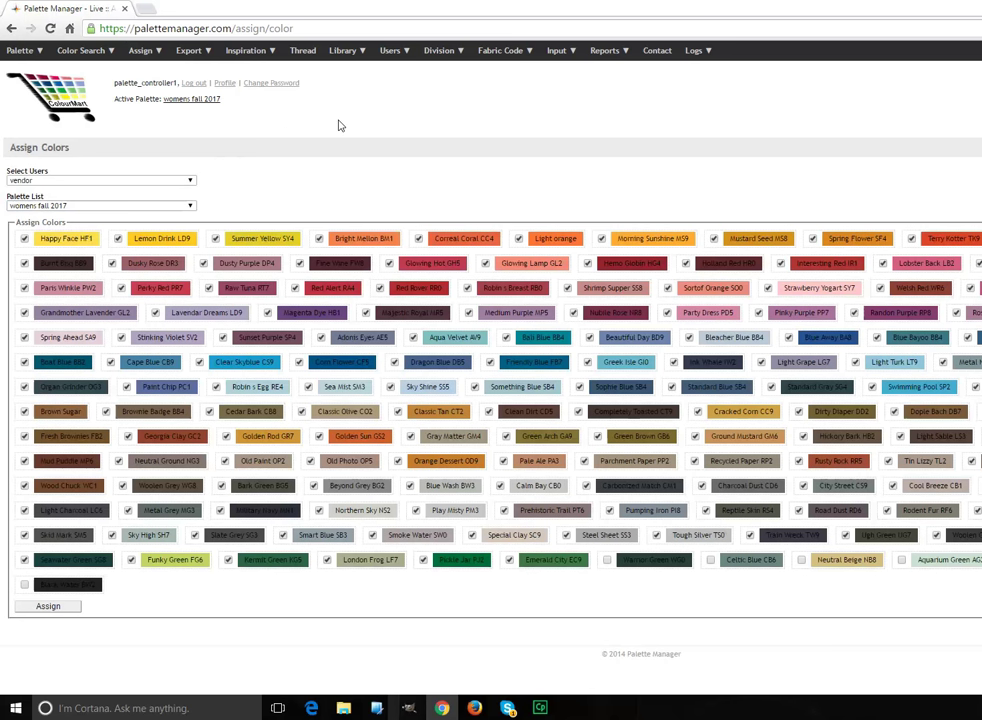
mouse_move(233, 58)
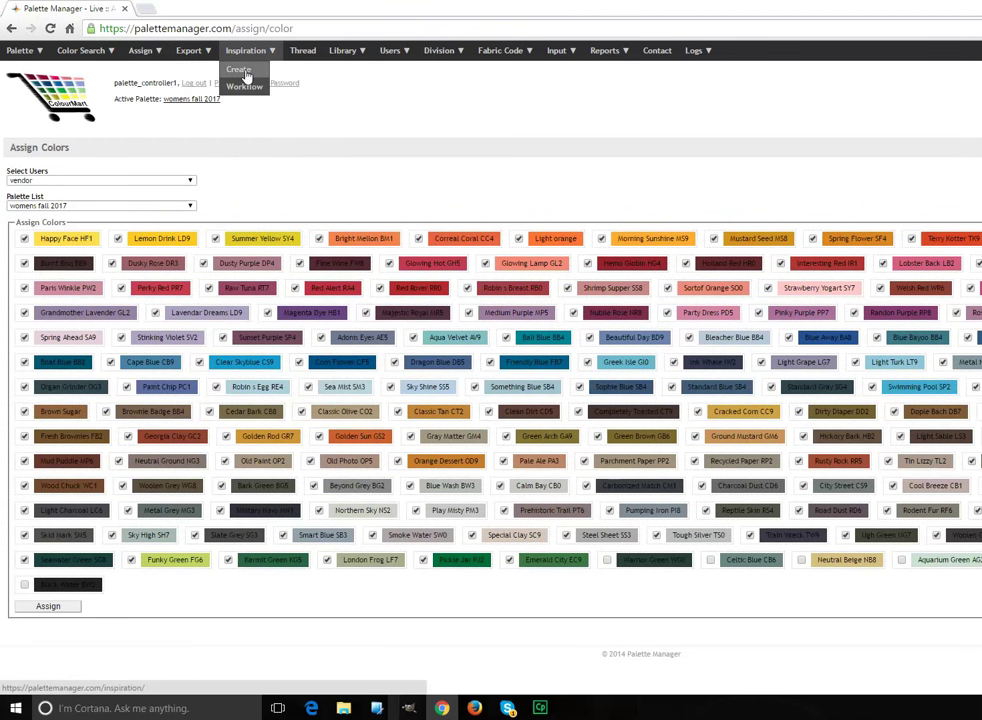
Start a new Lab Dip inspiration submit for the vendor with cotton fabric
click(240, 72)
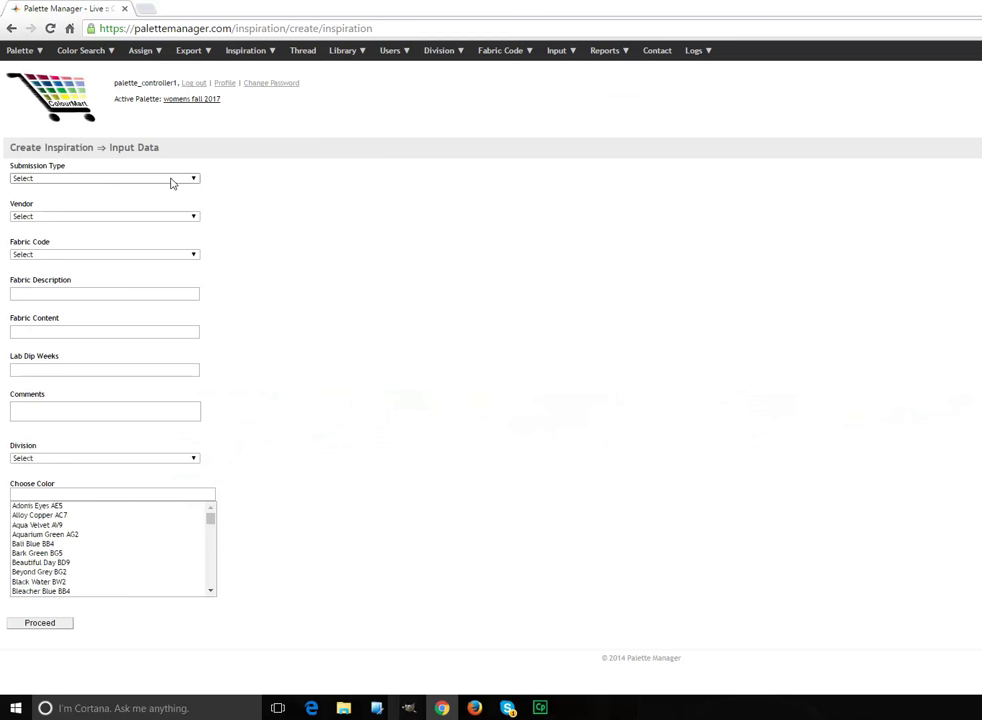
click(171, 180)
click(158, 196)
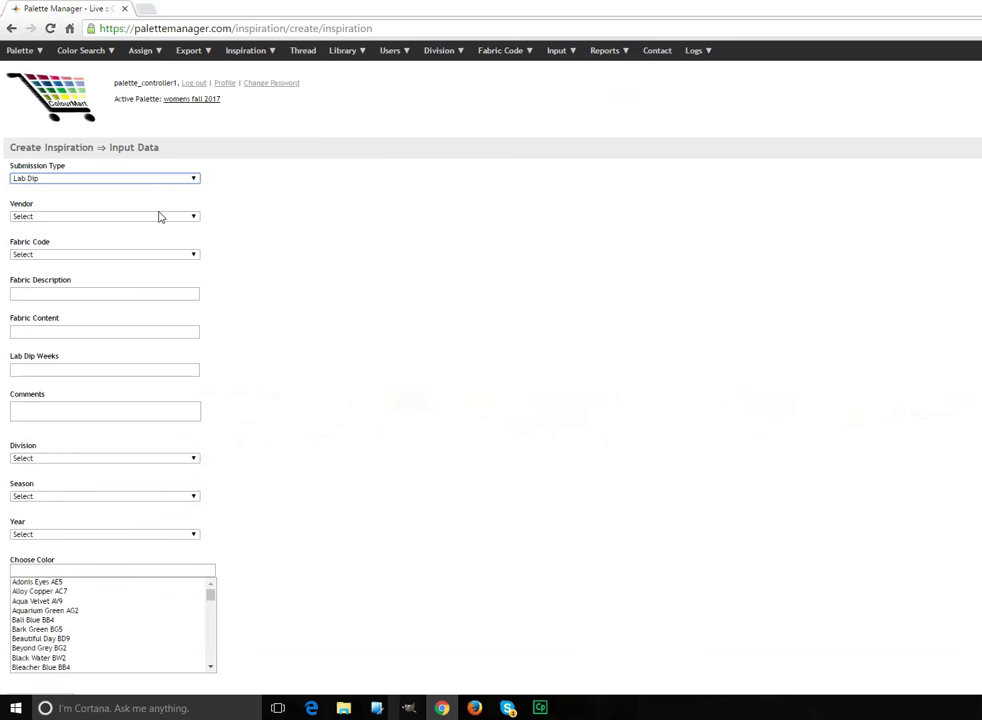
click(158, 217)
click(153, 238)
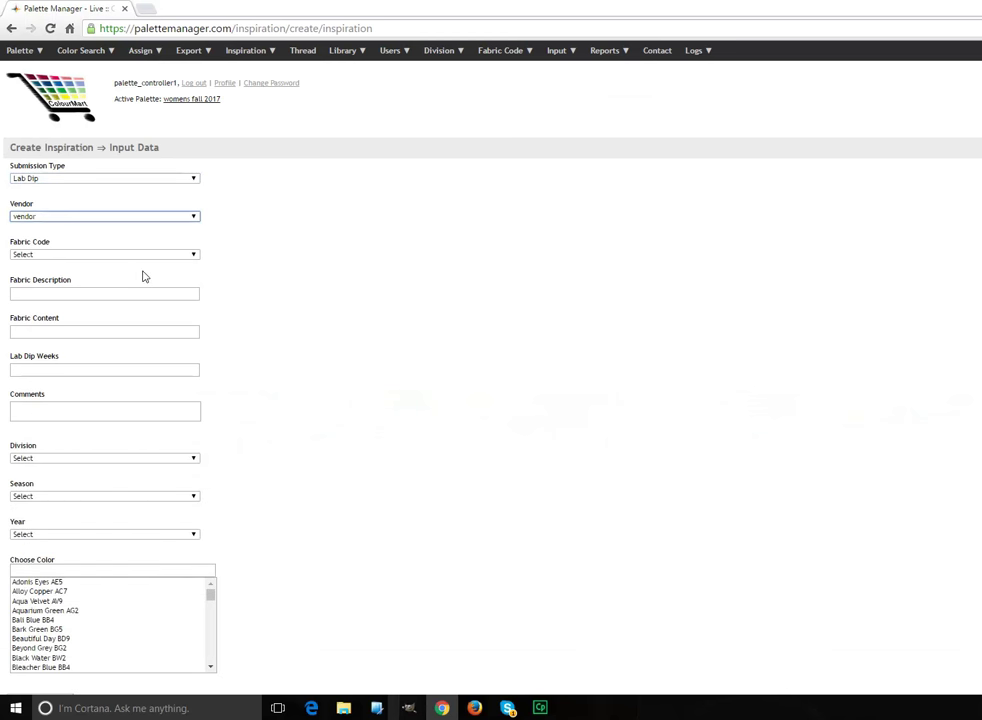
click(149, 254)
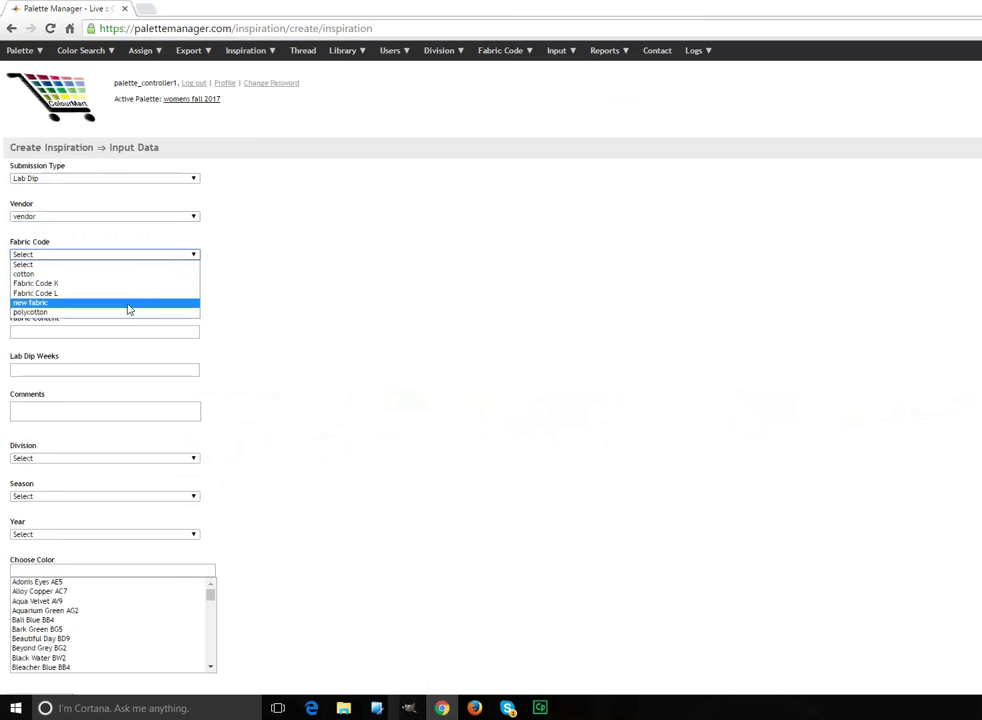
click(125, 274)
Set the division to swimwear, season to fall and year to 2017
scroll(314, 345, down, 1)
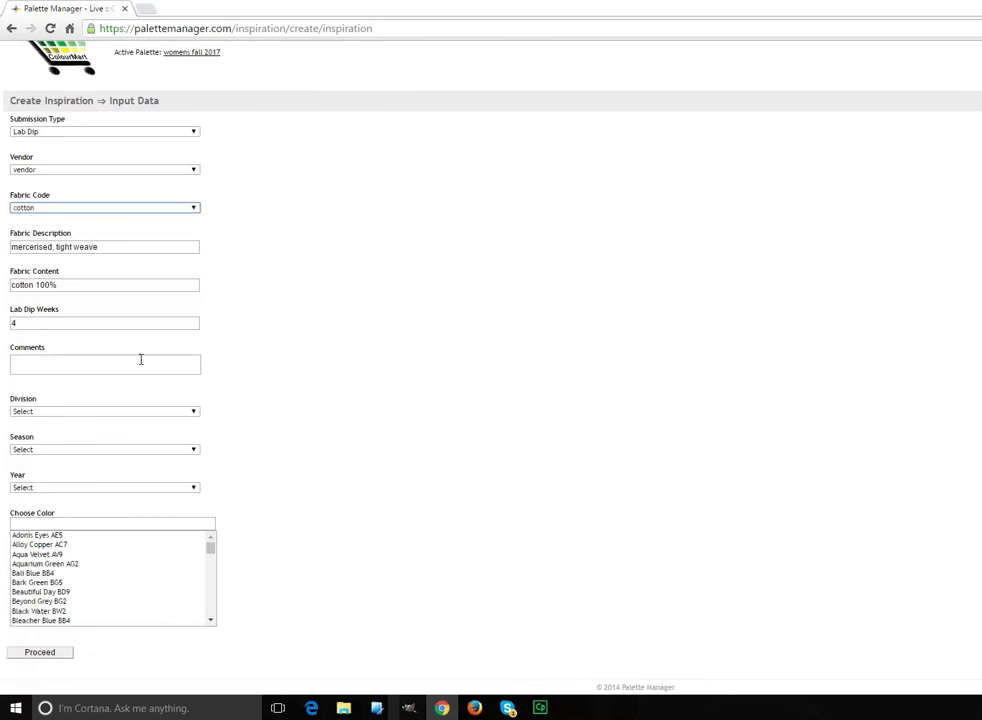
click(60, 412)
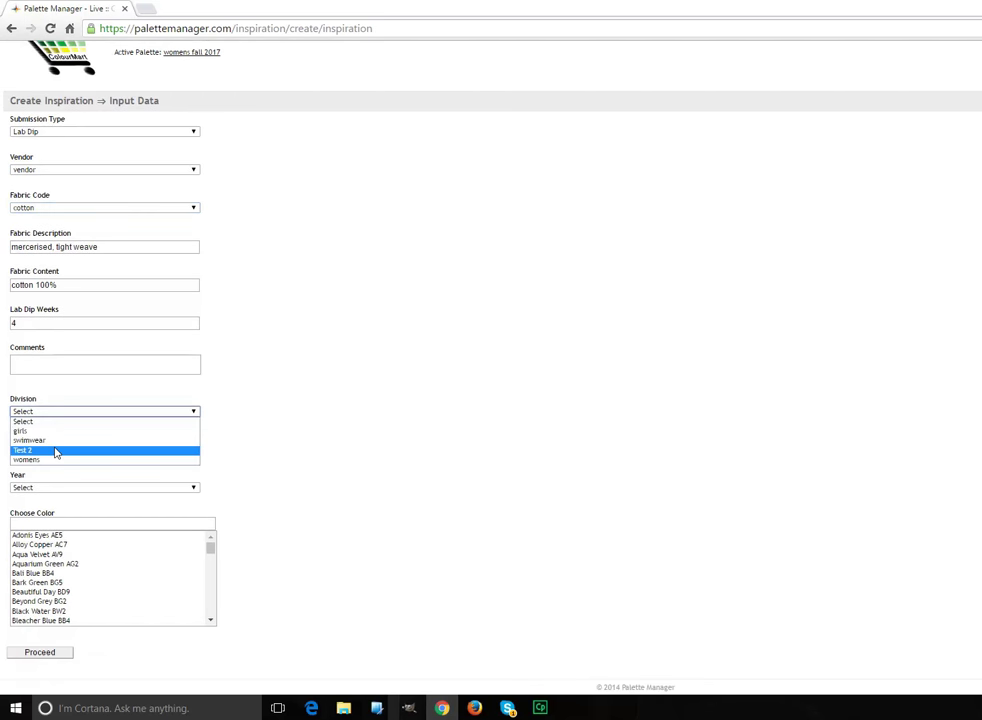
click(53, 441)
click(61, 450)
click(63, 469)
click(81, 489)
click(81, 517)
Choose Welsh Red WR6 as the colour and submit the lab dip request
drag(211, 552, 186, 629)
click(54, 573)
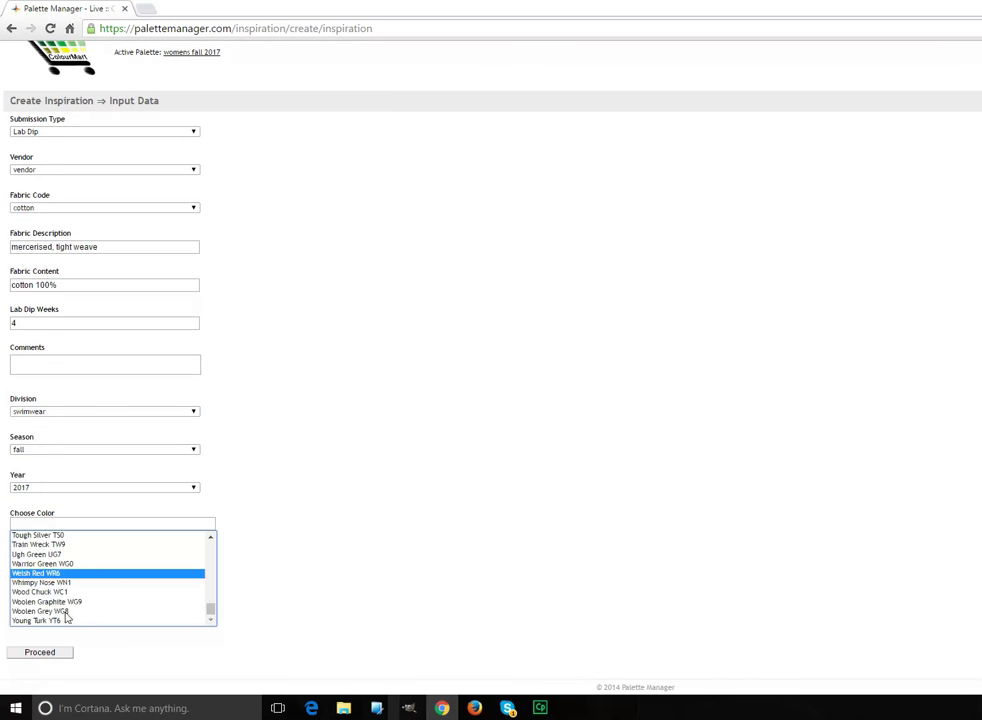
click(57, 652)
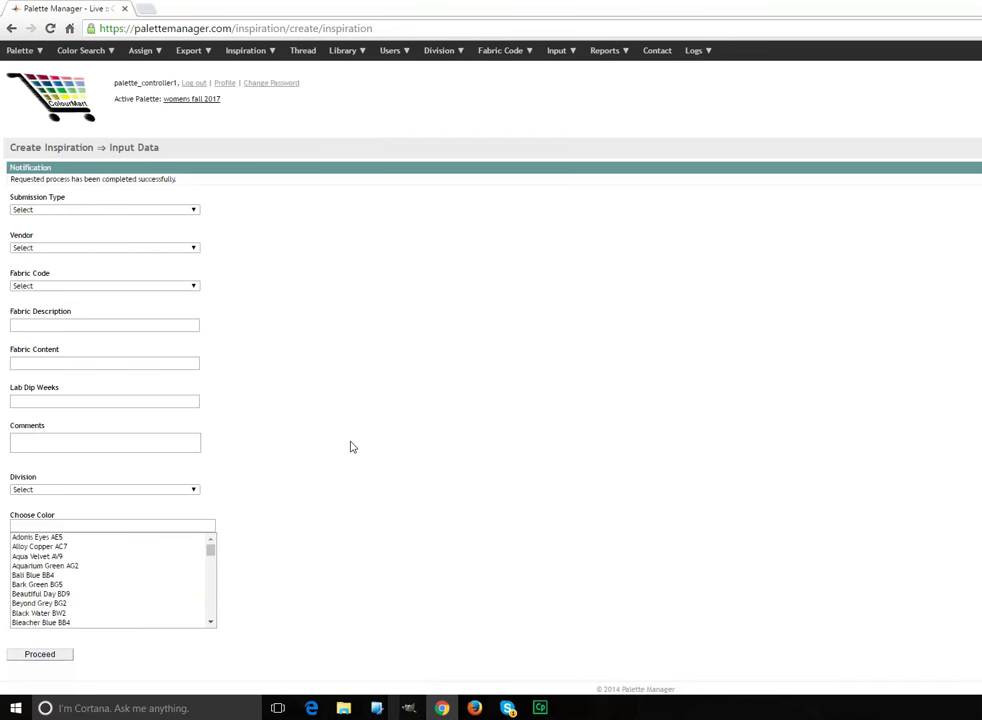
mouse_move(263, 48)
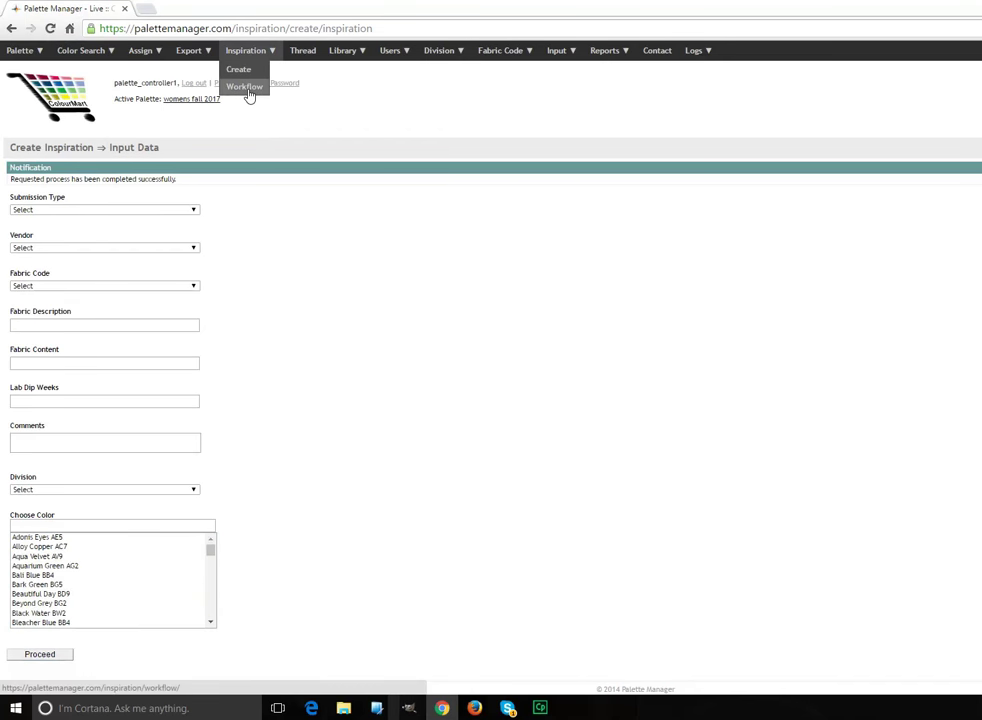
click(249, 90)
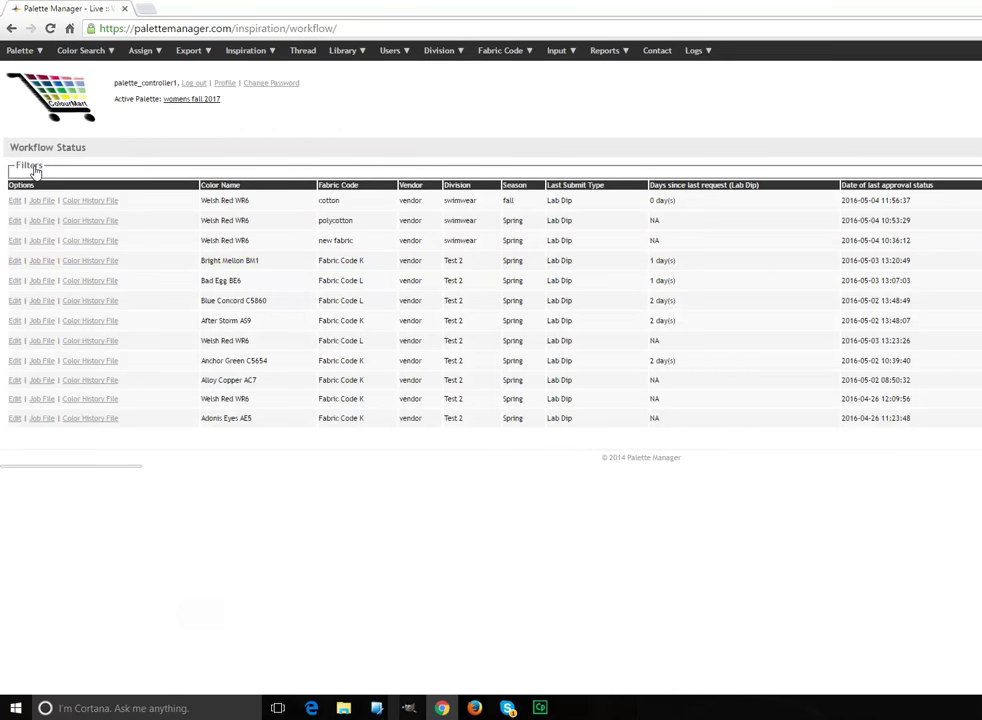
Expand the Filters panel on Workflow Status to show sort and filter options
click(33, 168)
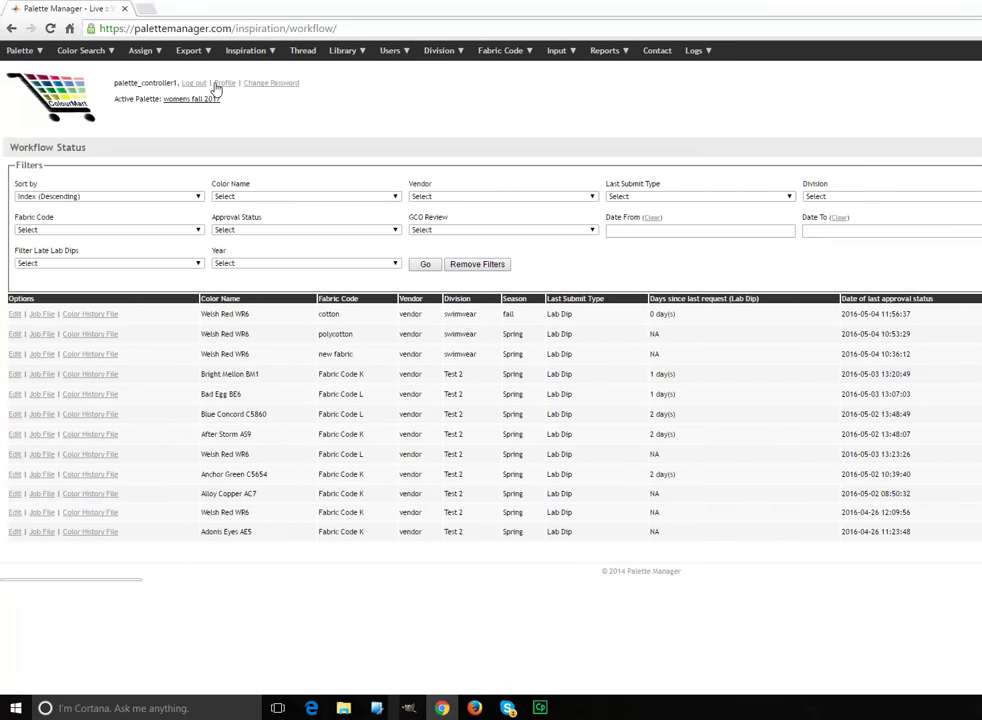
Export the active palette as an Excel file
mouse_move(45, 55)
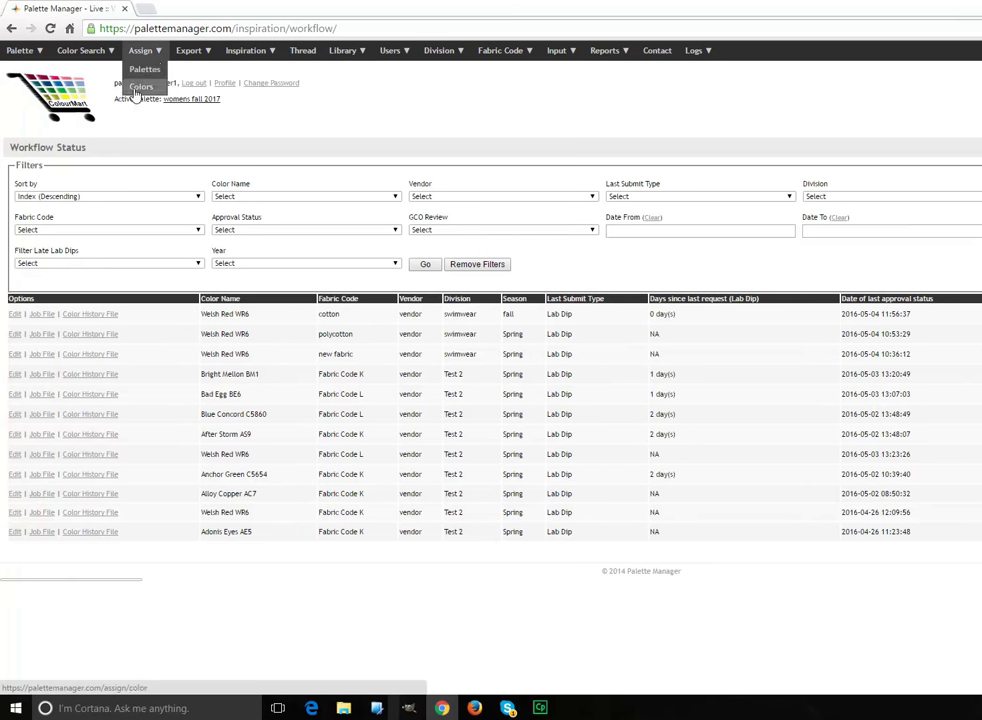
mouse_move(188, 51)
click(185, 80)
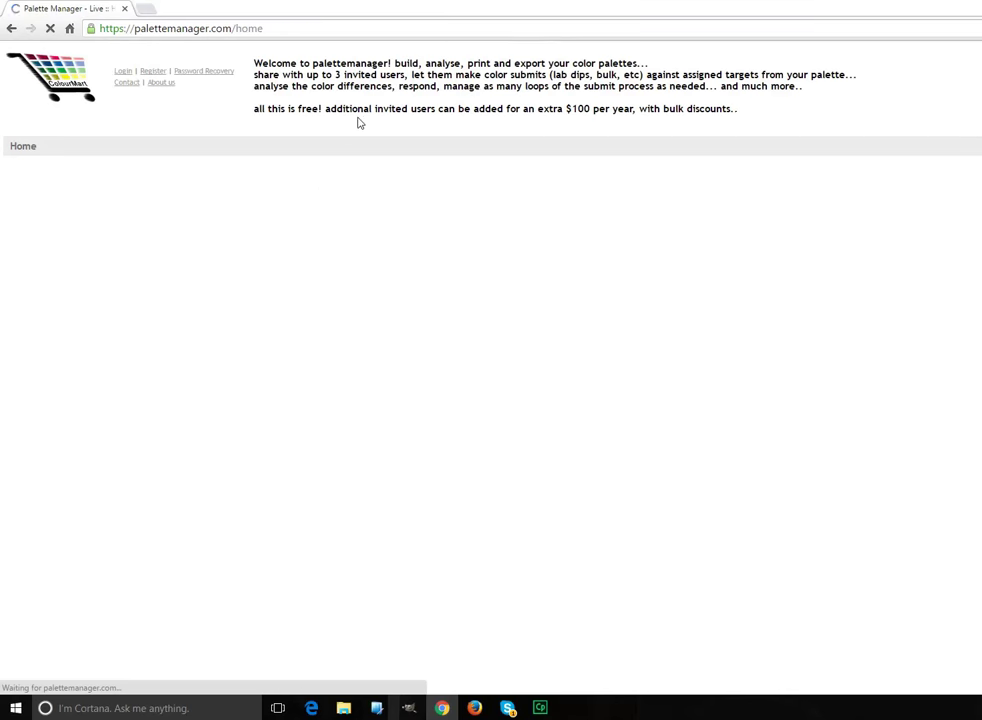
Sign in with the vendor account
click(122, 71)
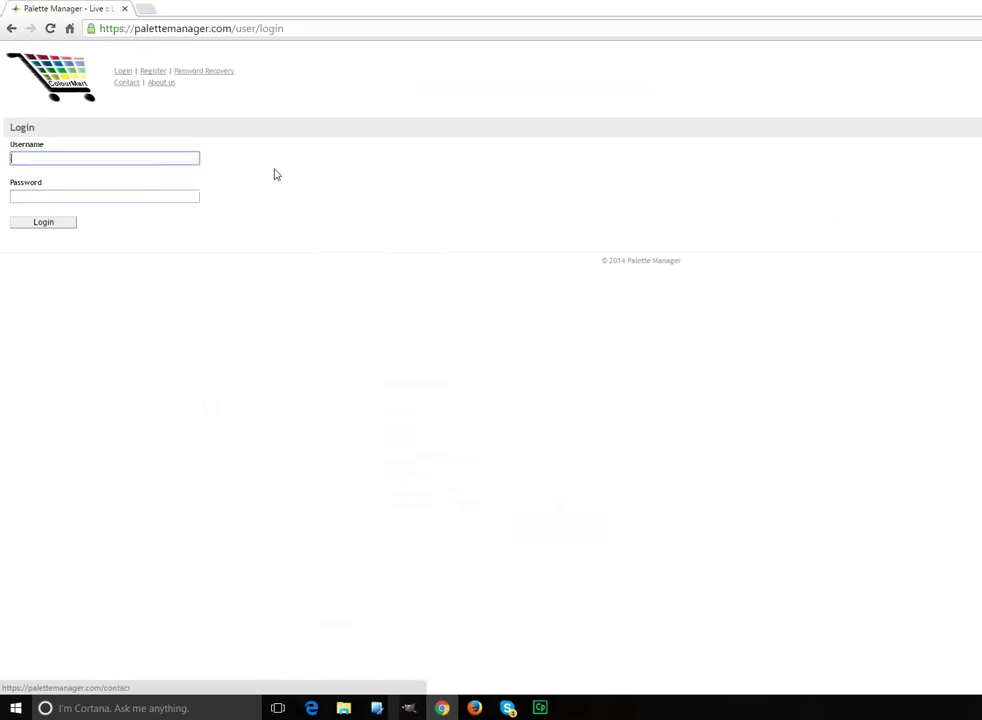
drag(149, 155, 3, 155)
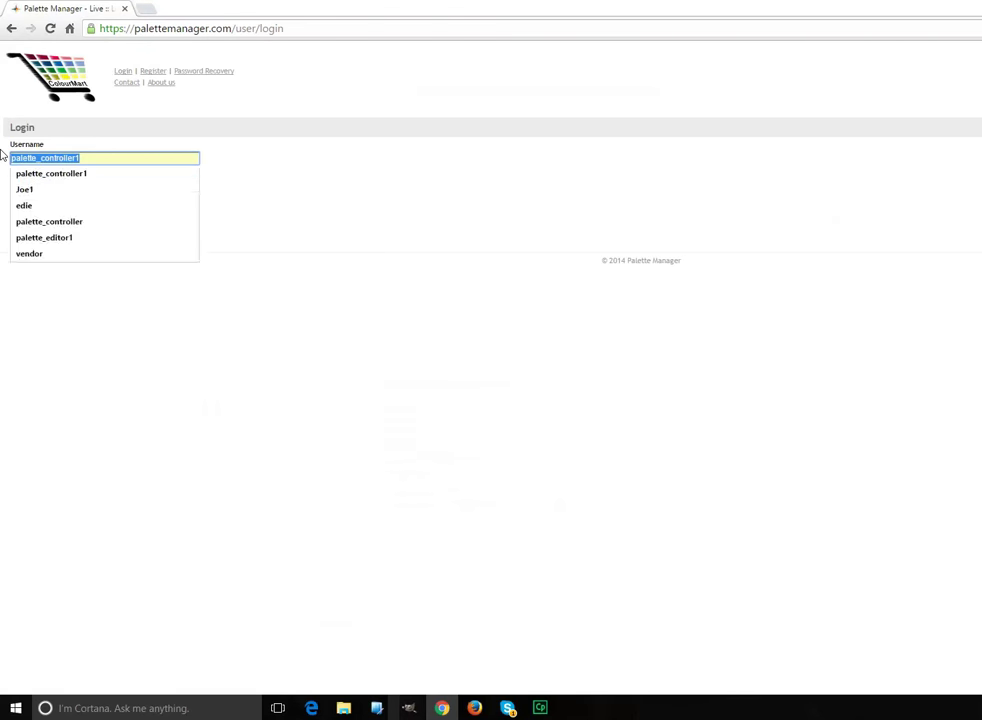
text(vendor)
click(28, 171)
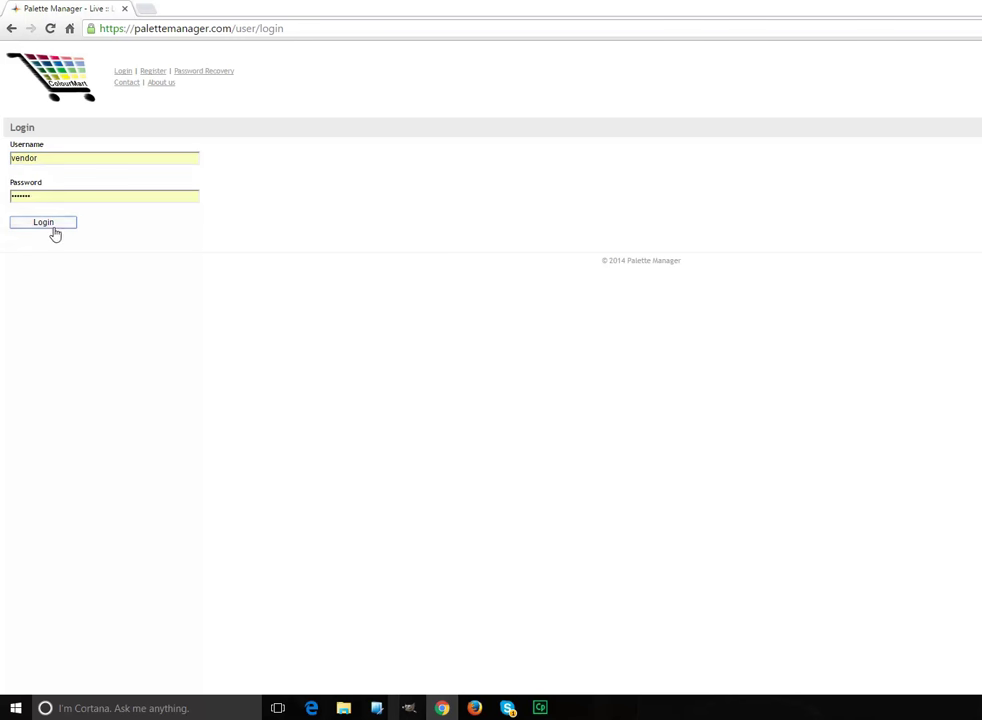
click(54, 229)
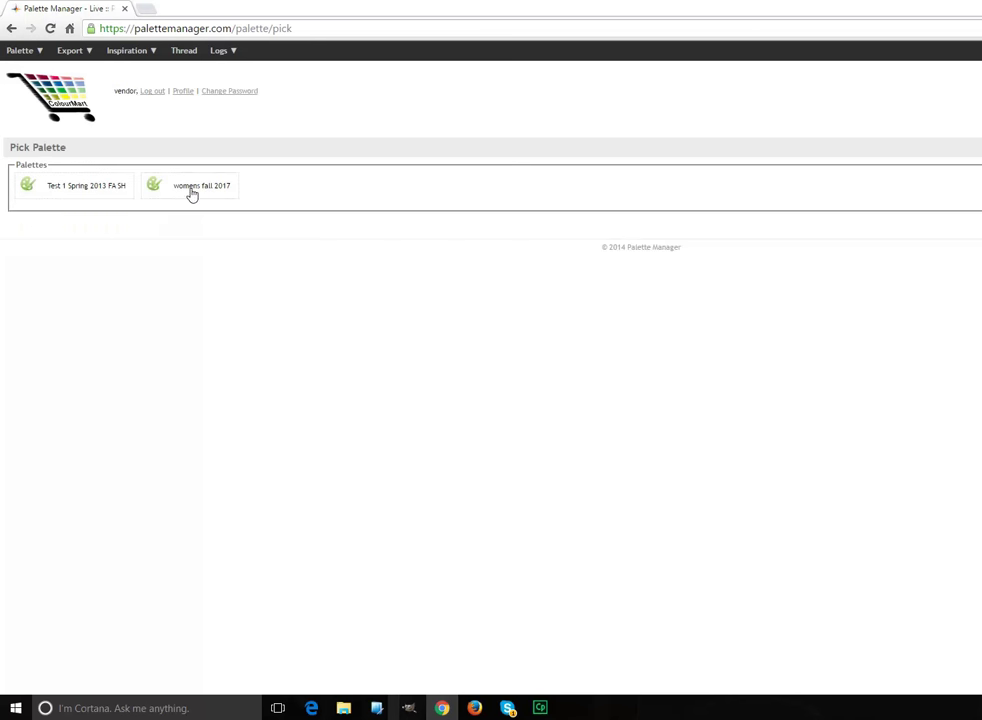
Make womens fall 2017 the active palette and open its Workflow Status table
click(191, 190)
mouse_move(141, 62)
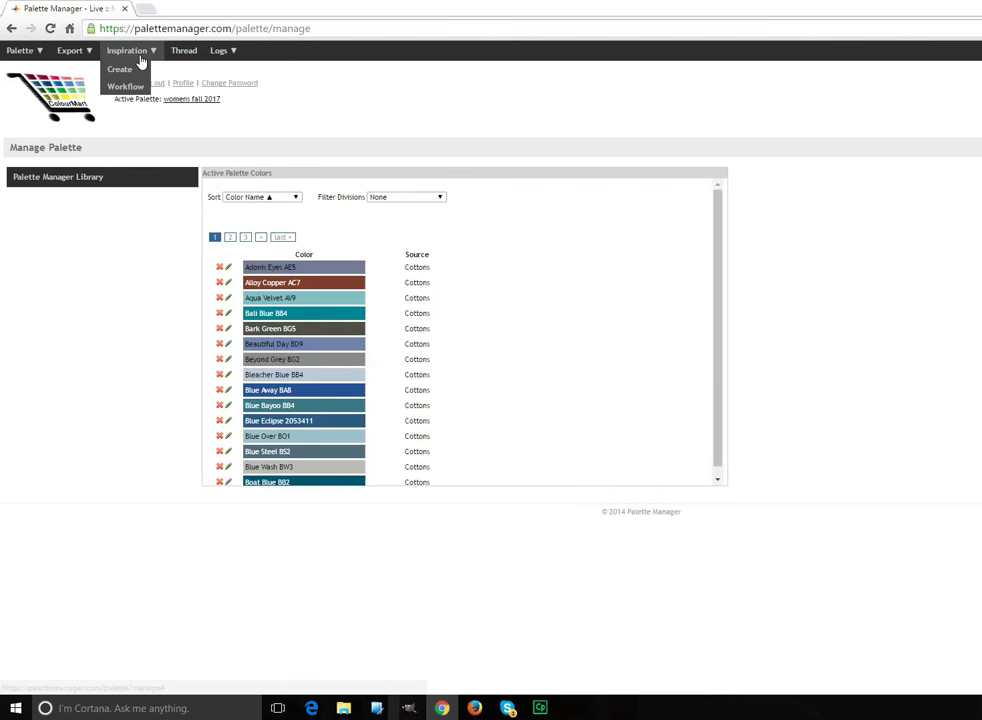
click(132, 87)
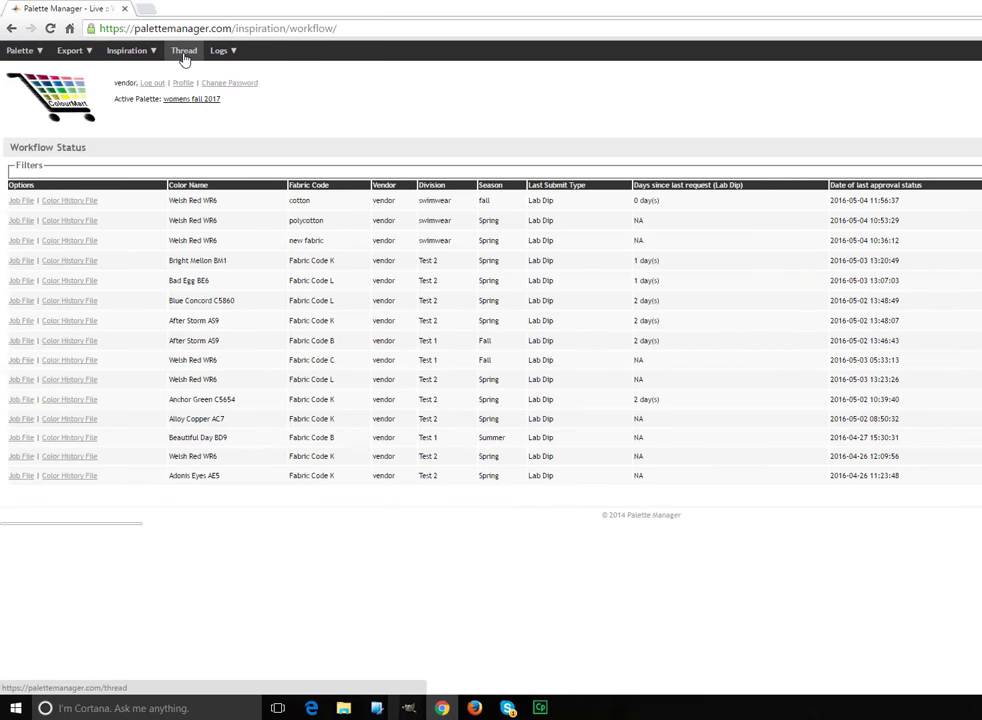
Post reply 'response: sorry' to the Happy Face HF1 thread, then reopen Workflow Status
click(184, 52)
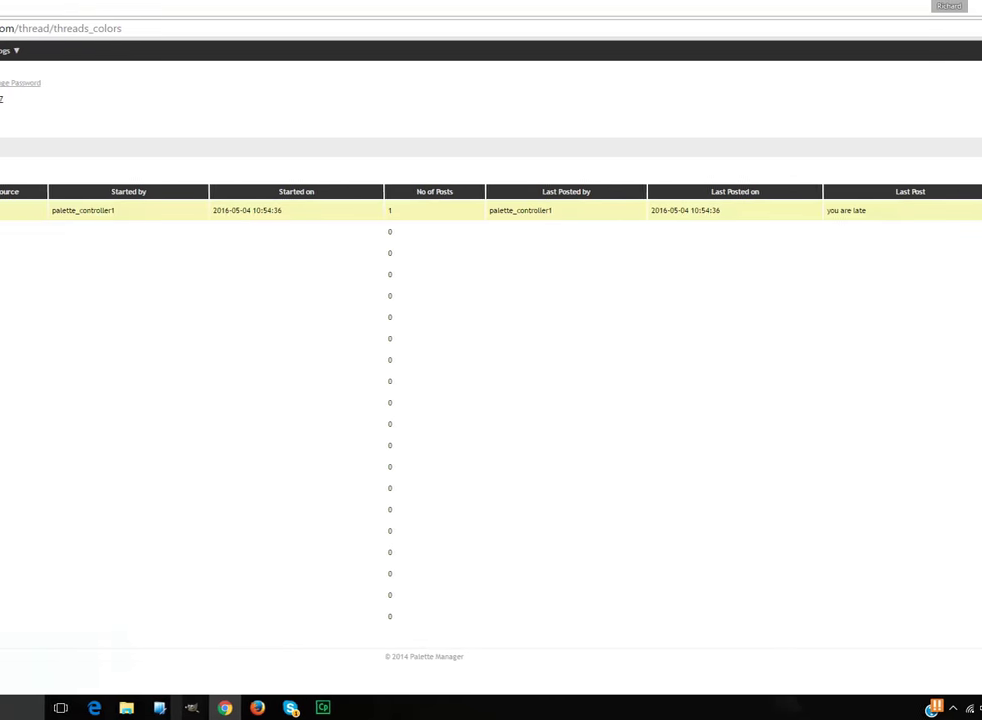
click(929, 214)
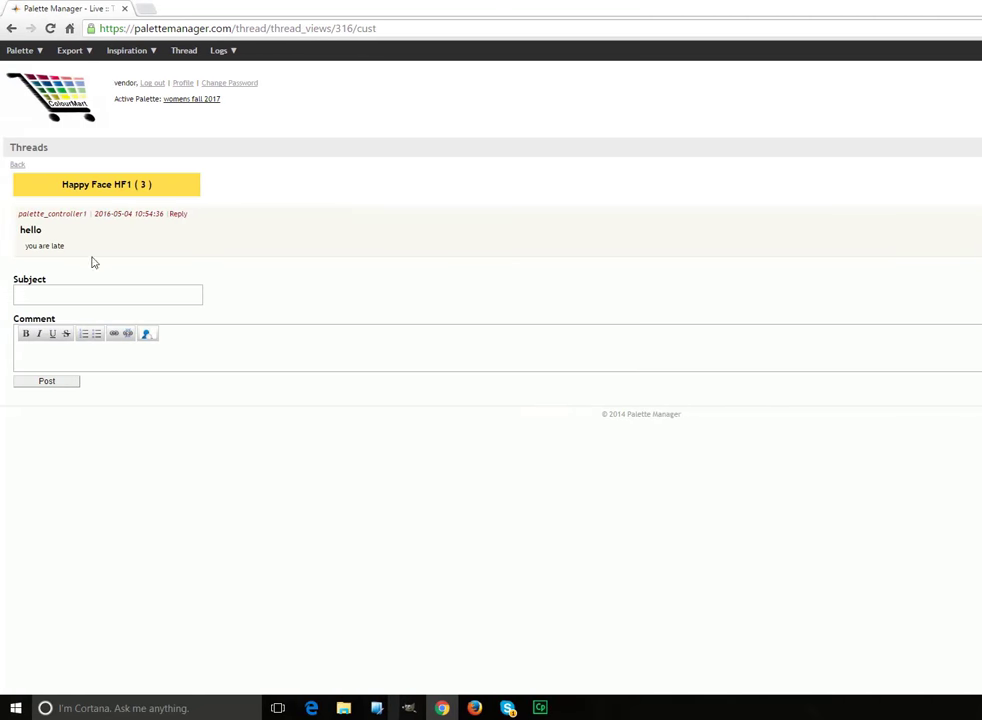
click(62, 298)
click(213, 357)
click(74, 384)
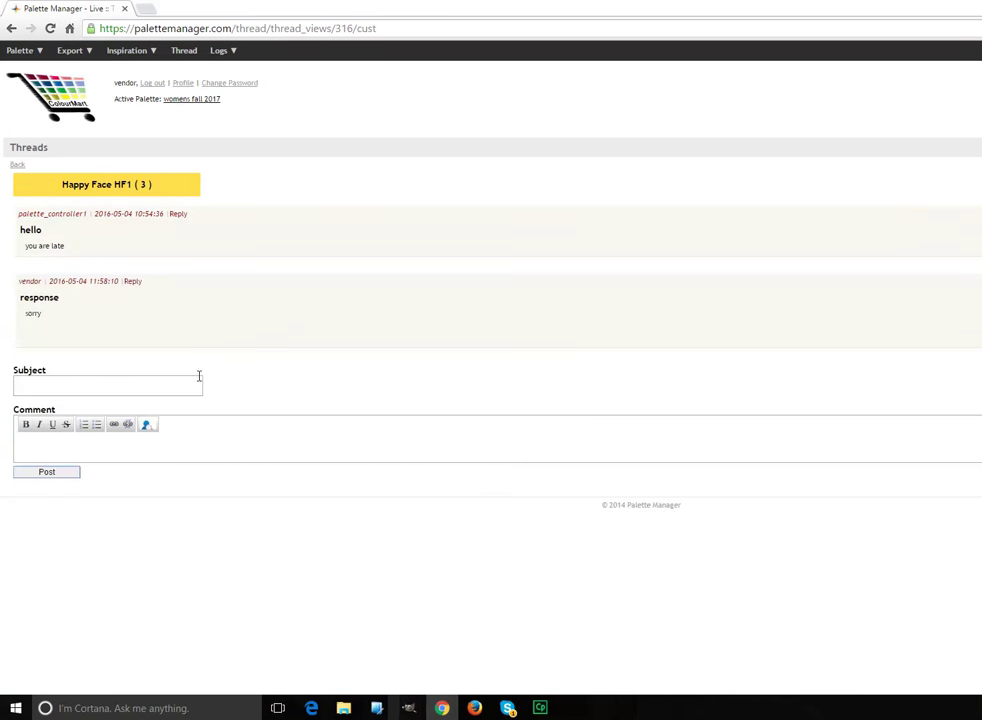
click(134, 52)
click(136, 84)
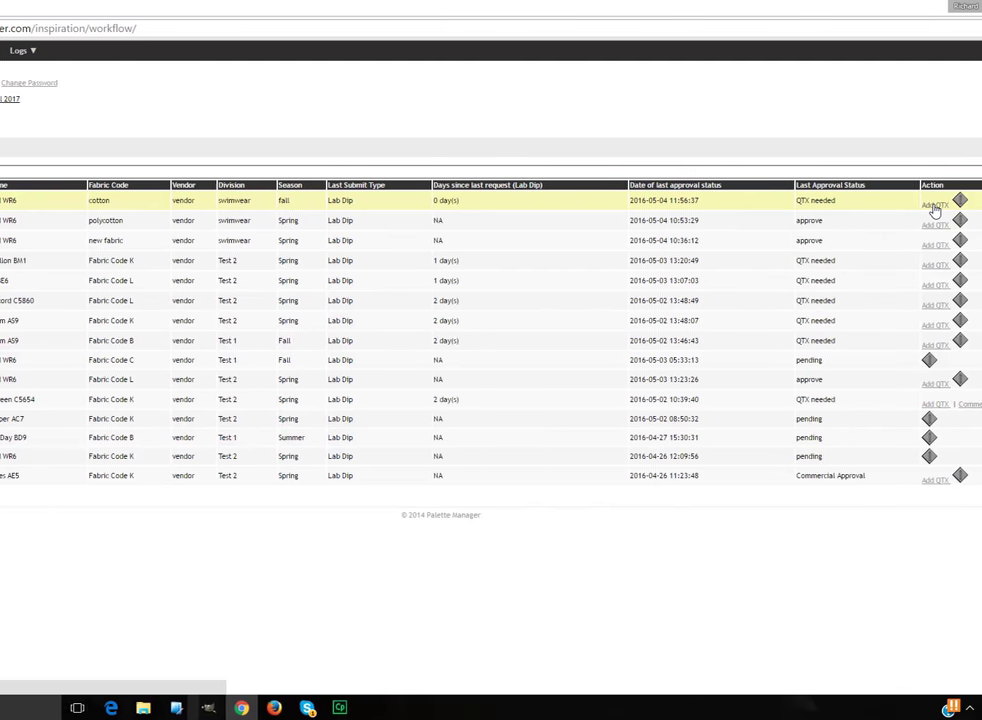
Upload the 'Welsh Red with batches' QTX file for the Welsh Red WR6 cotton row
click(918, 206)
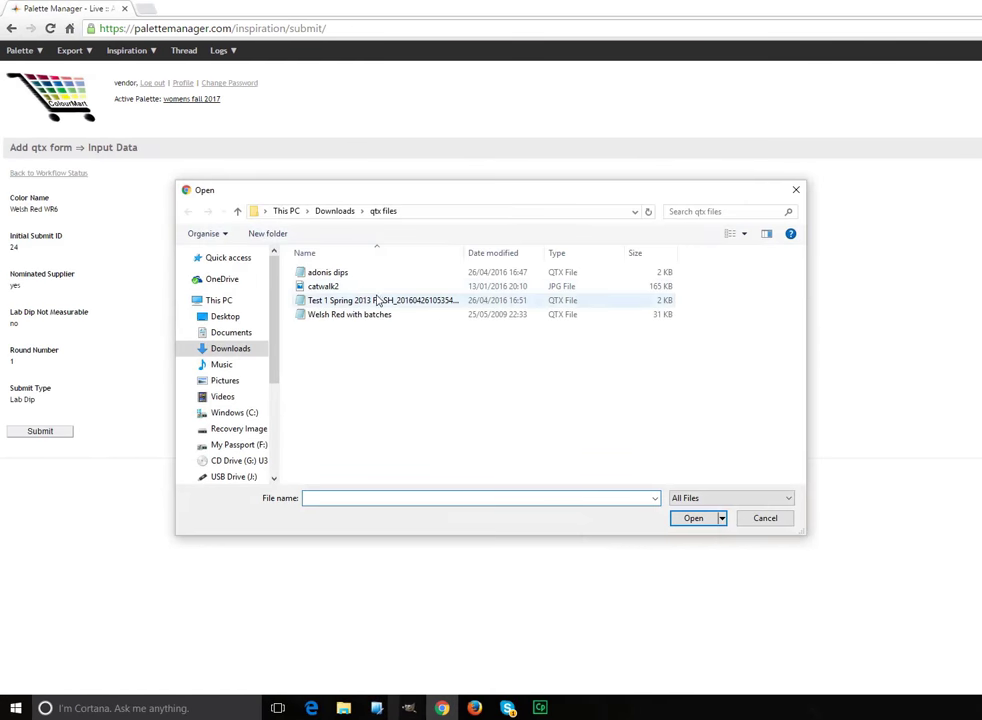
click(352, 314)
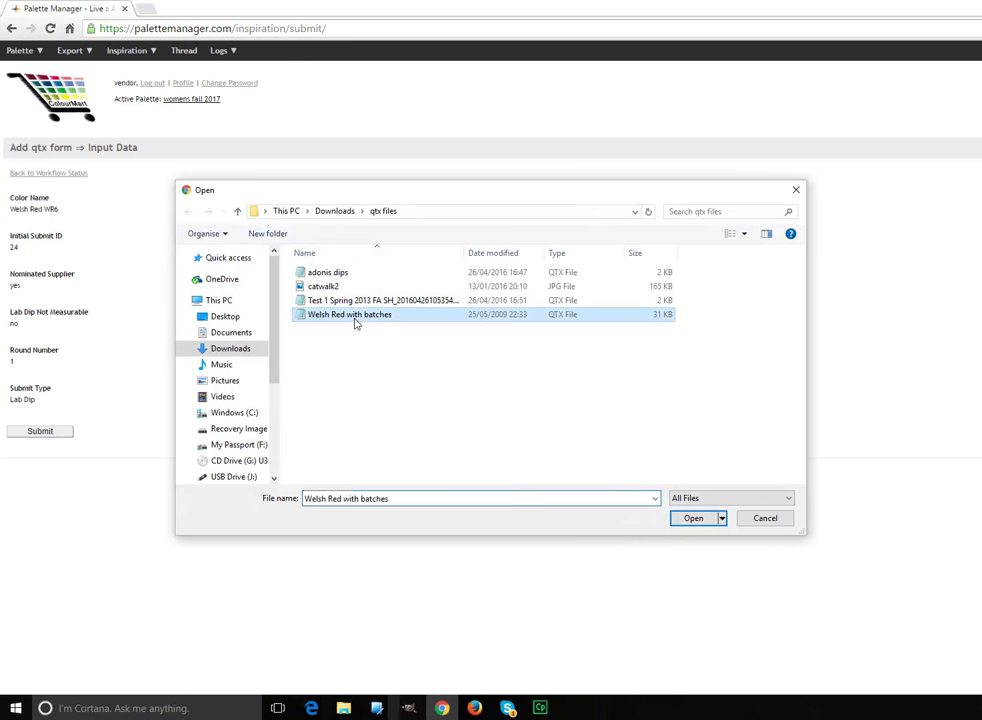
click(692, 518)
click(307, 263)
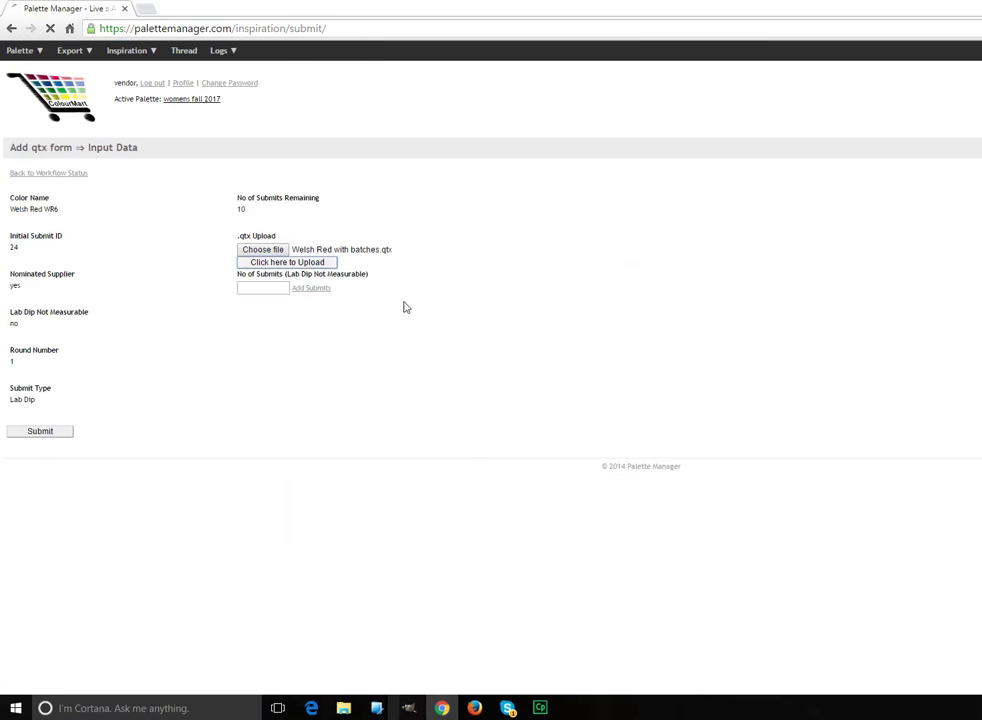
Select LD 2, LD 1 and LD 3 and submit them as lab dips
click(92, 191)
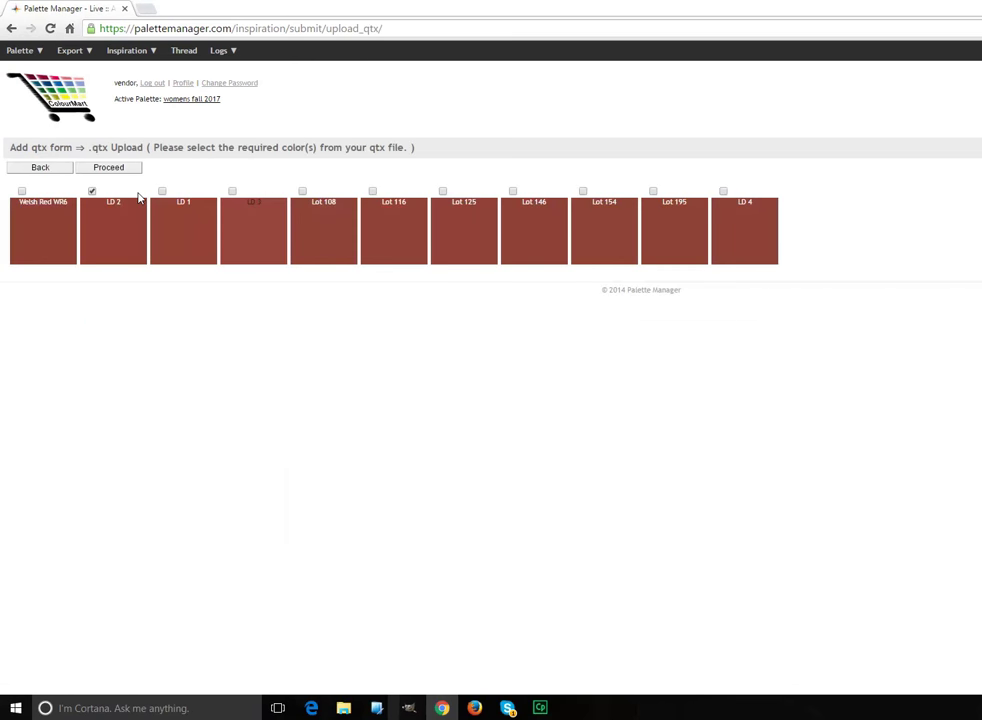
click(162, 191)
click(232, 191)
click(135, 167)
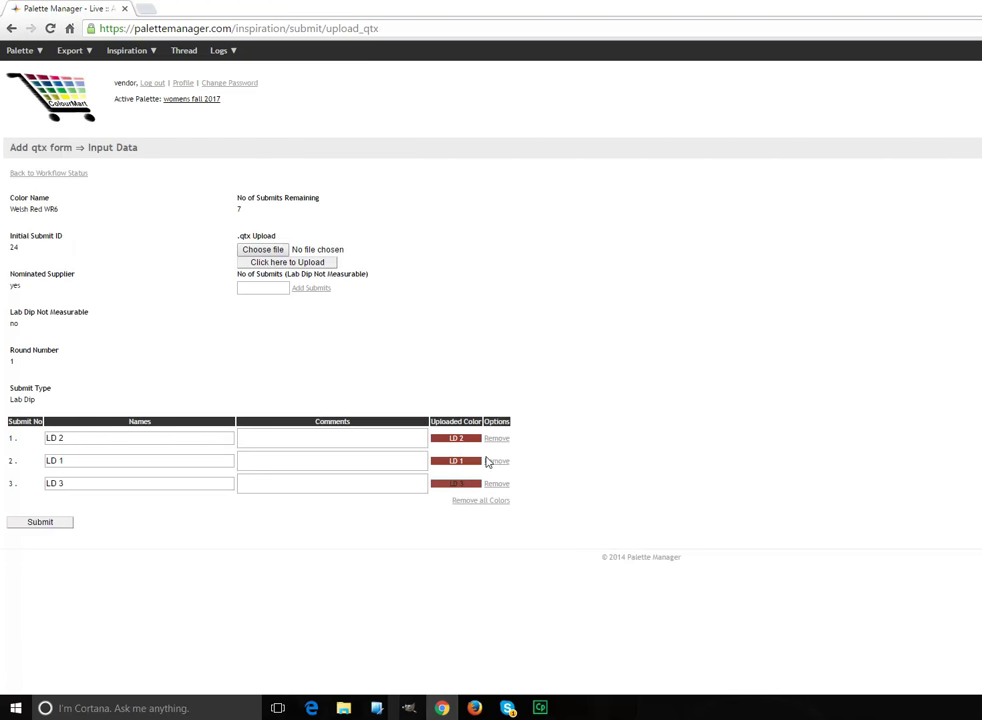
click(326, 439)
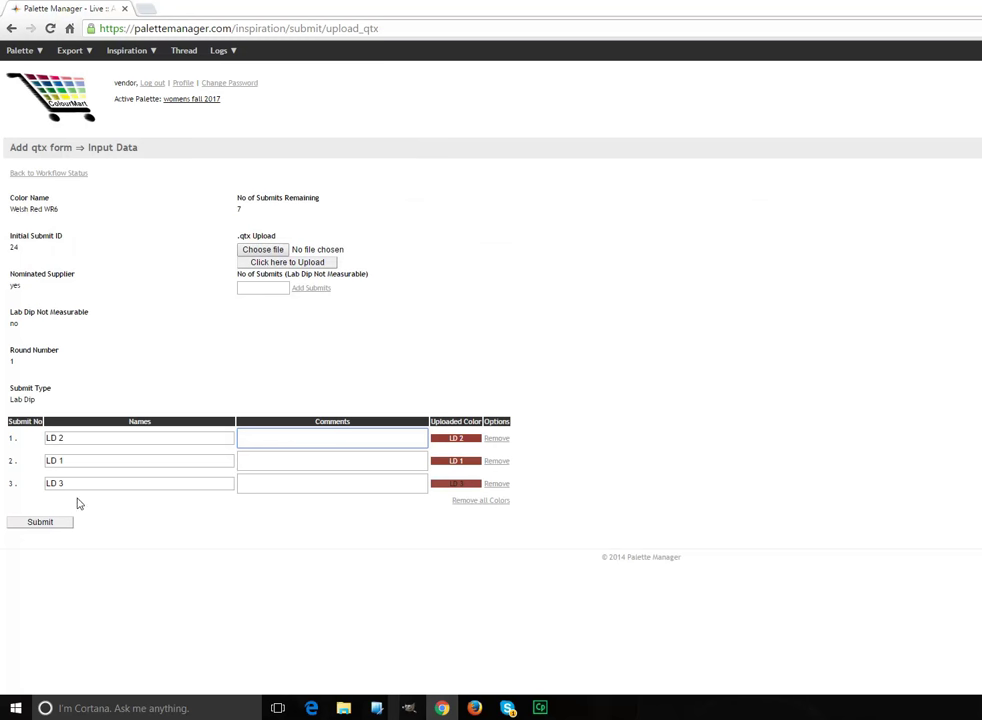
click(46, 527)
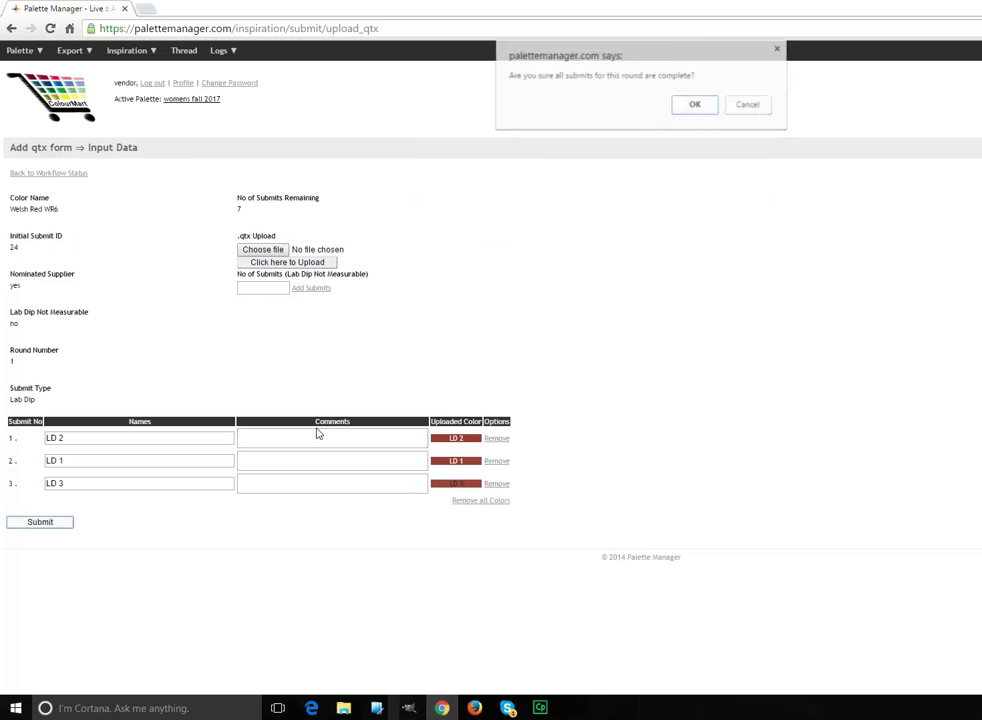
Confirm the round is complete, check the Welsh Red WR6 job file, and log out
click(712, 106)
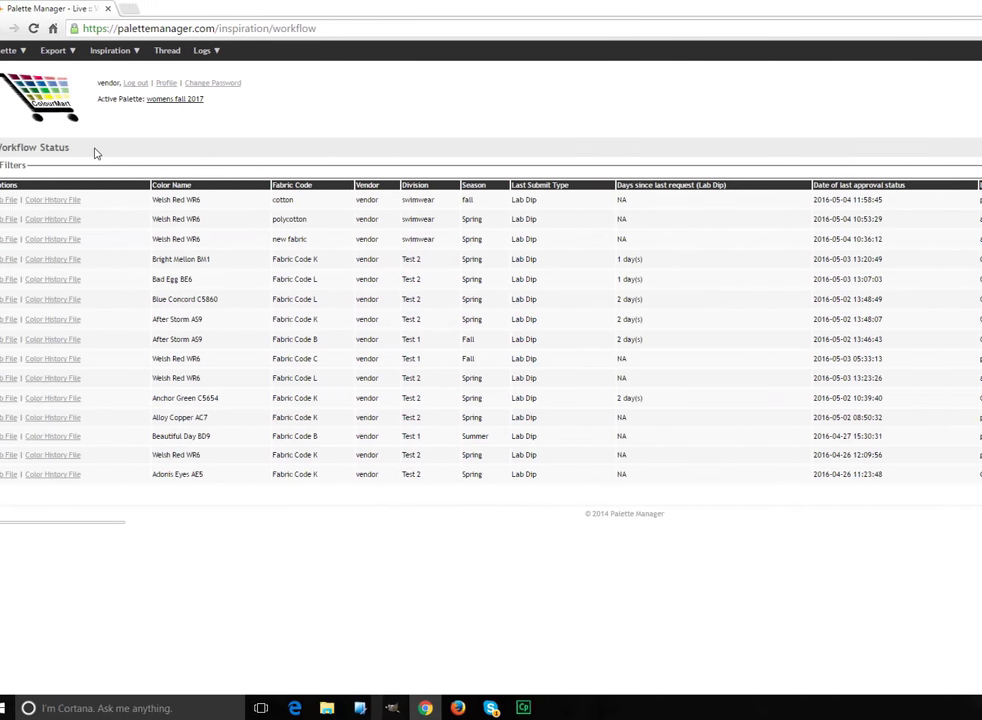
click(1, 201)
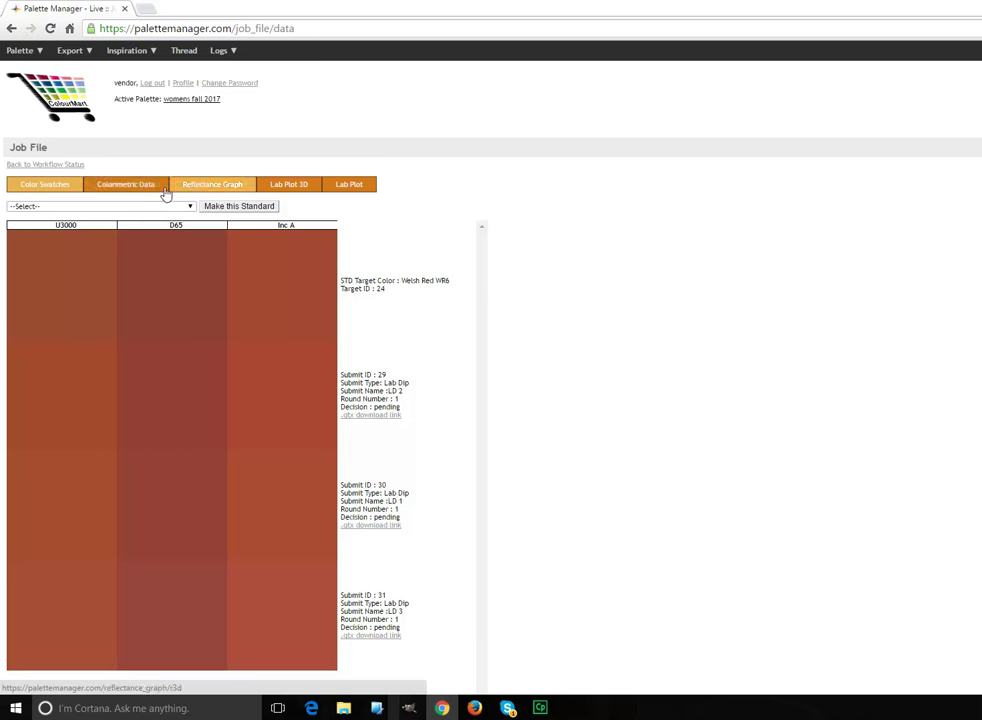
click(129, 53)
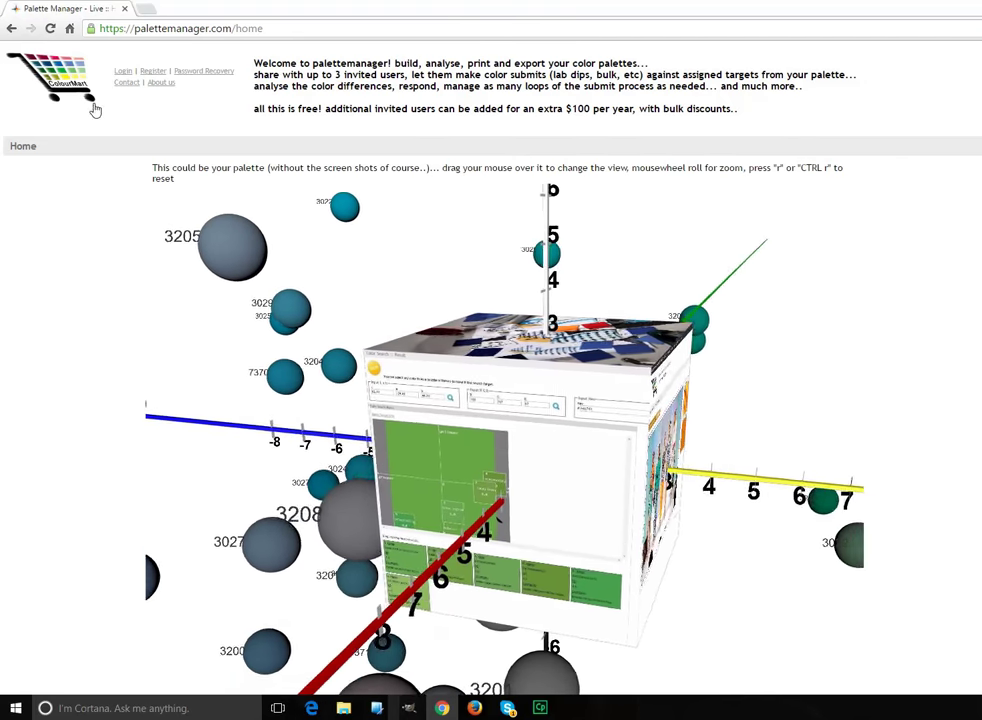
Log in with the saved palette controller account and open Workflow Status
click(123, 71)
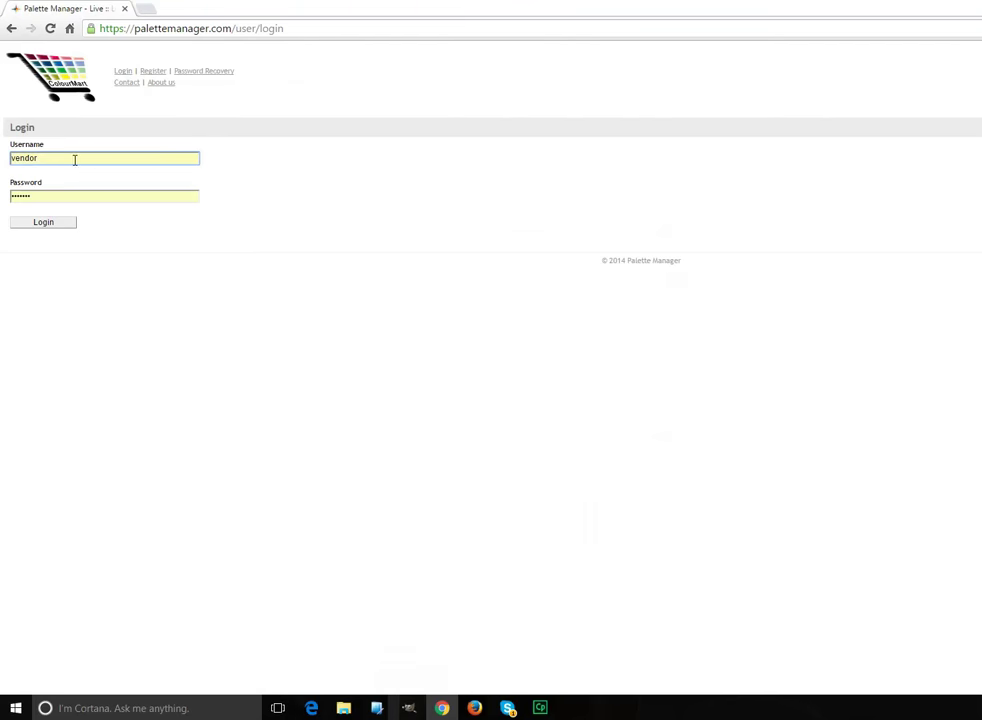
drag(2, 162, 2, 164)
text(pa)
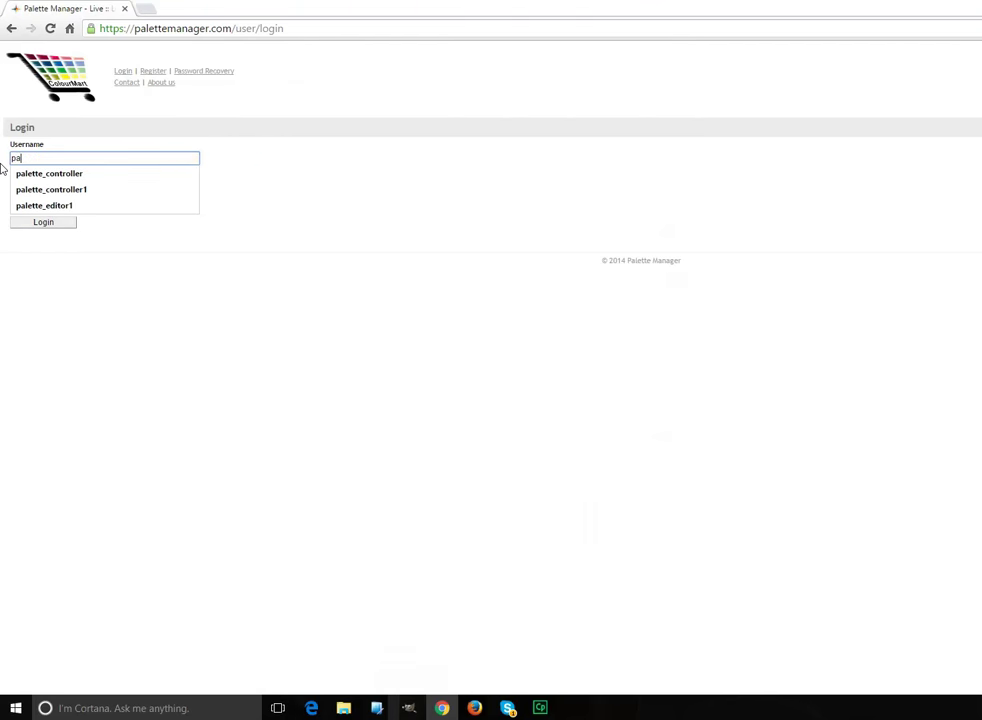
click(69, 190)
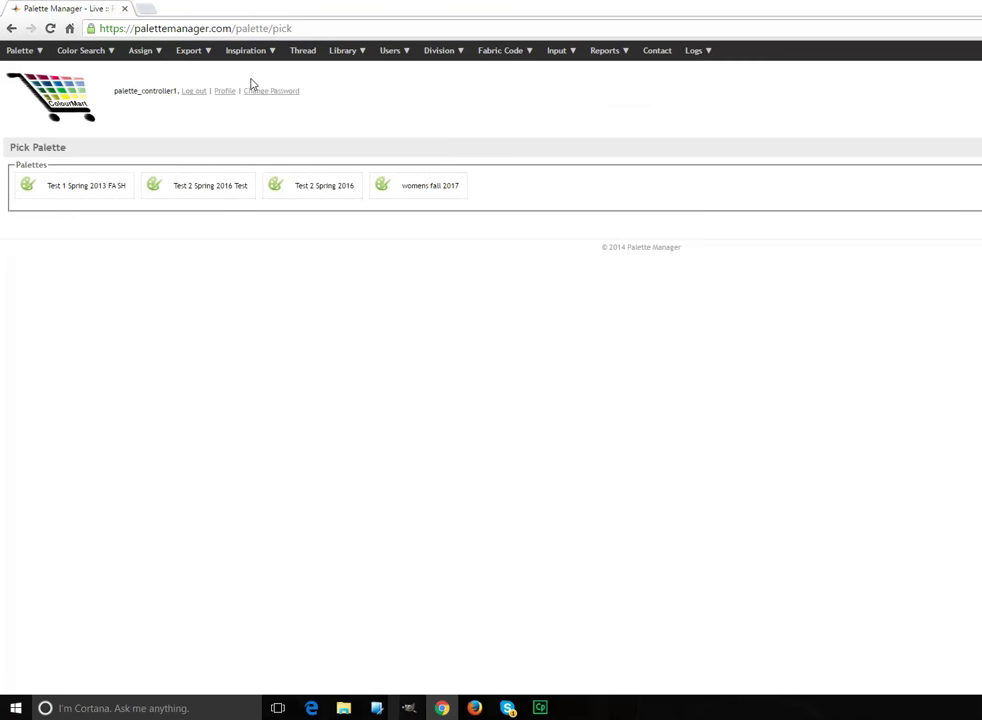
mouse_move(250, 59)
click(254, 87)
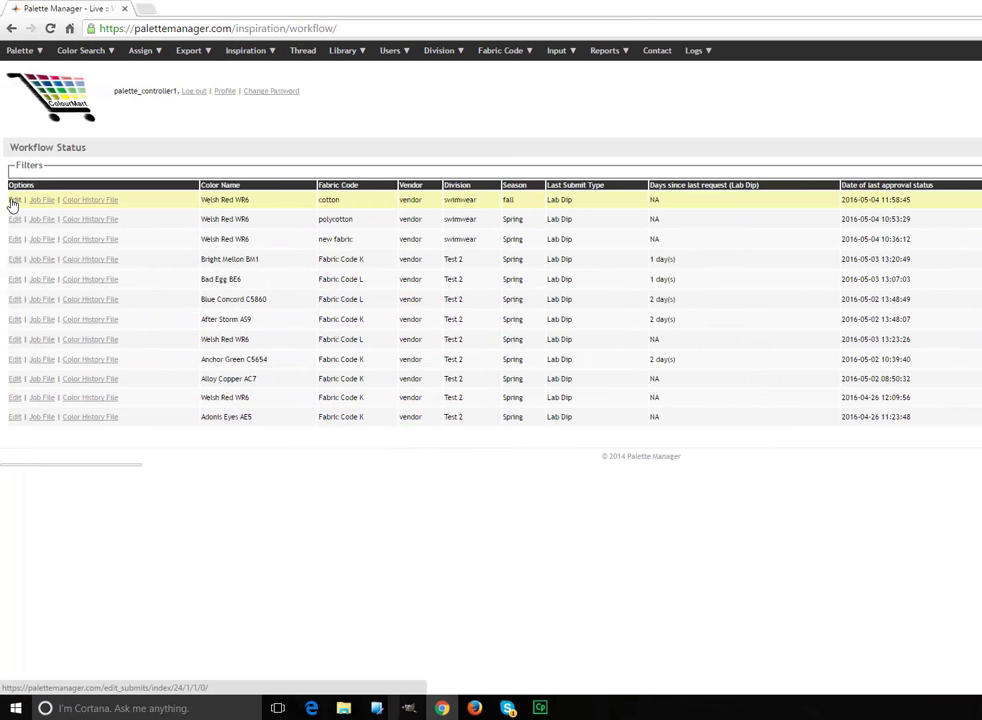
Open the Welsh Red WR6 cotton submits and view their swatches, colorimetric data and reflectance graph
click(14, 201)
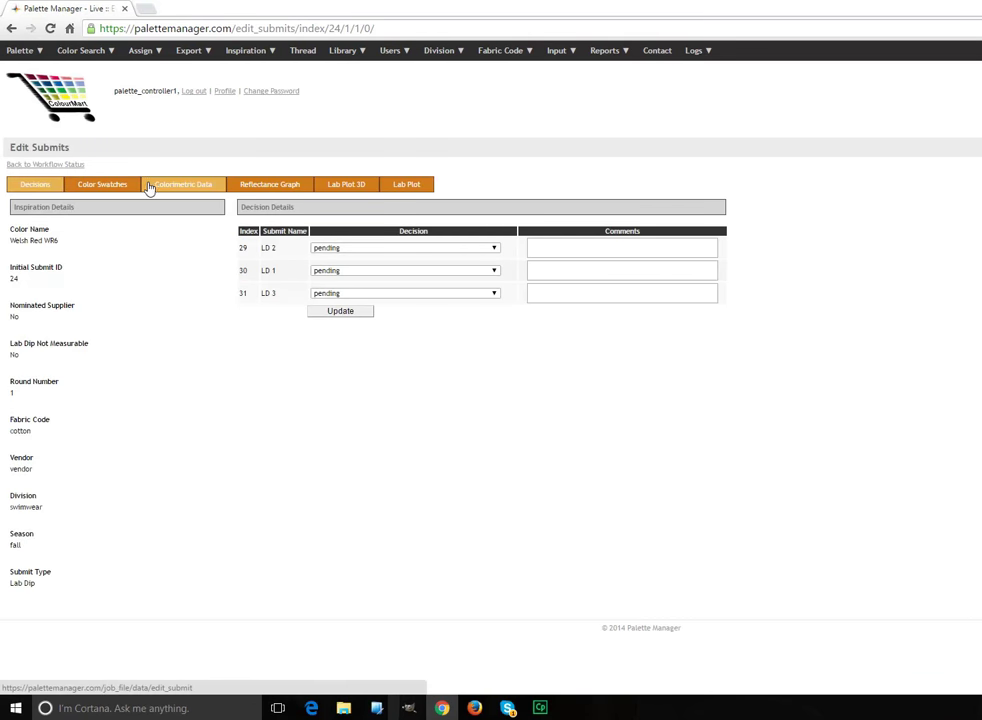
click(111, 190)
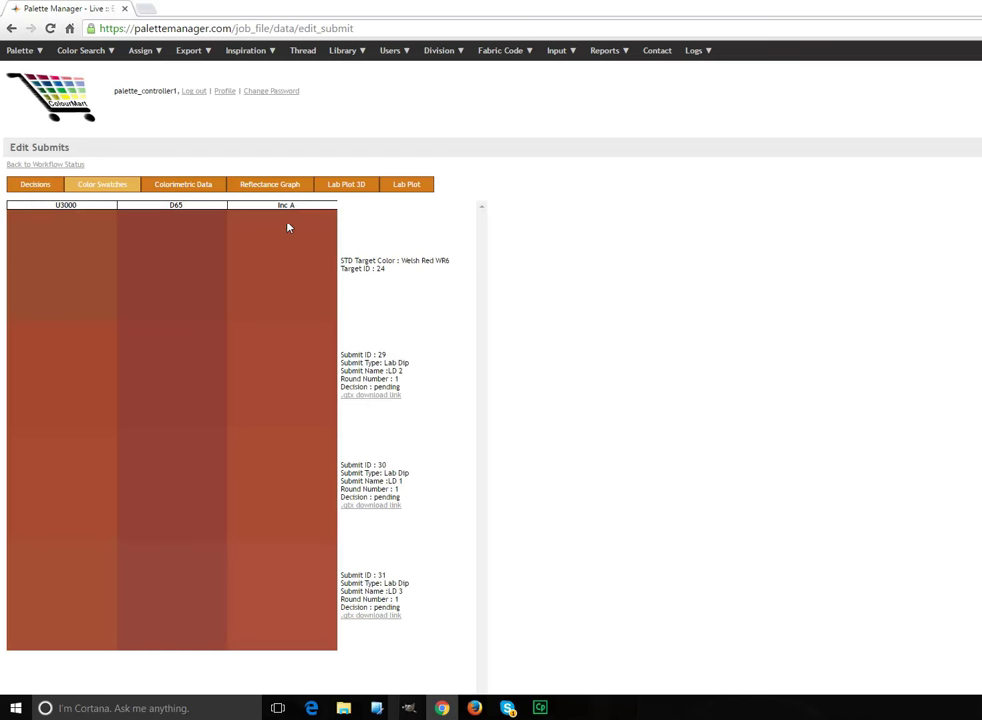
click(158, 188)
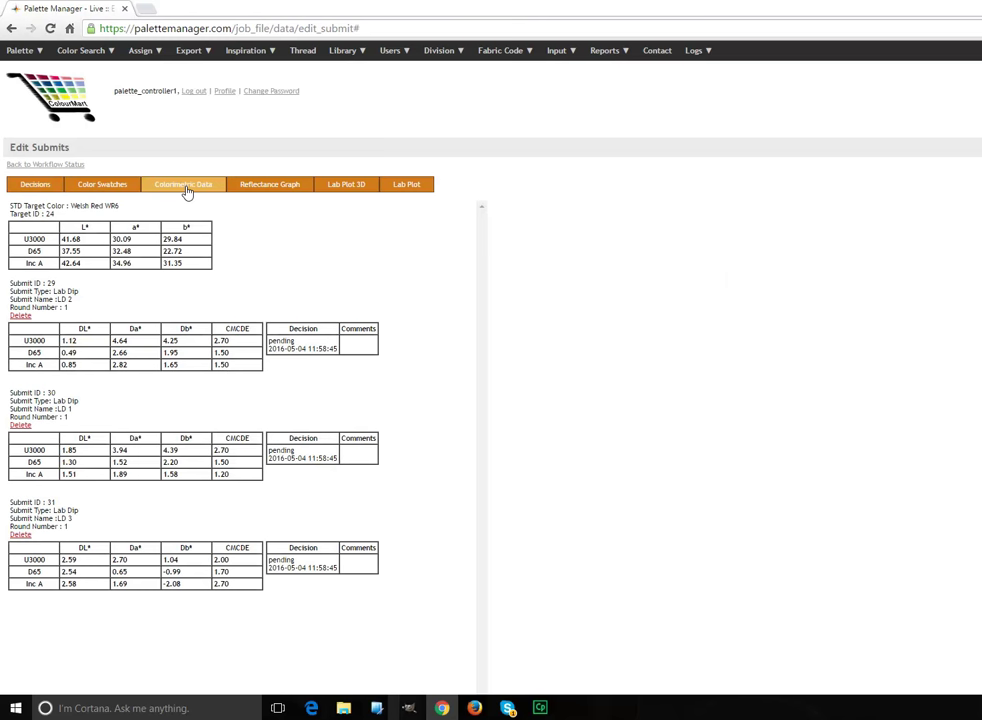
click(263, 188)
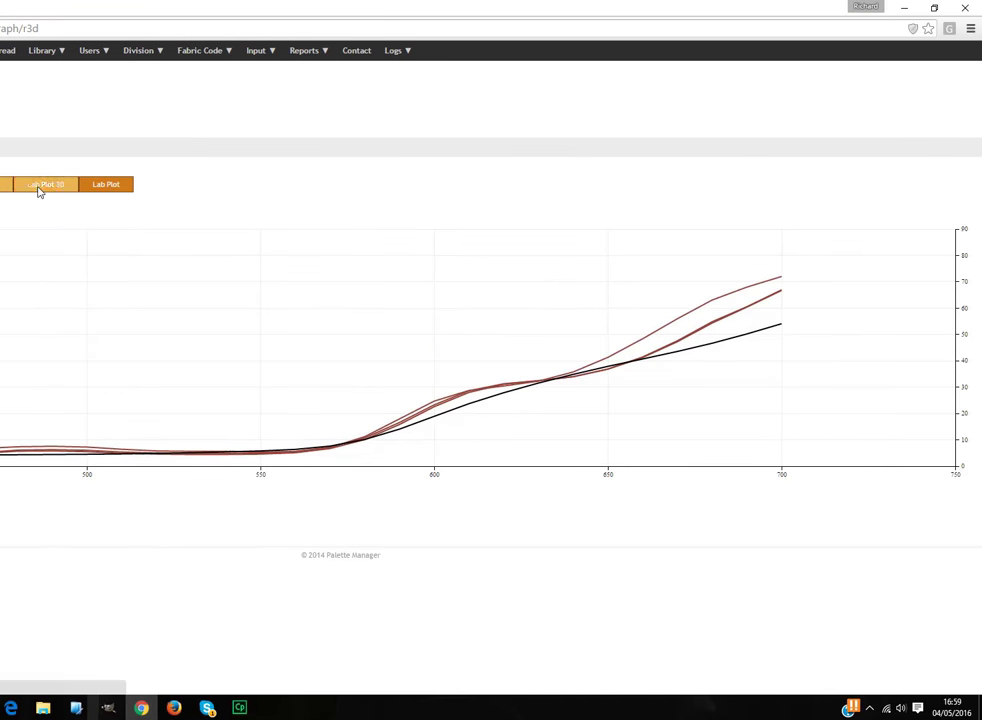
Compare the submits in the 3D Lab plot and the flat Lab plot
click(45, 184)
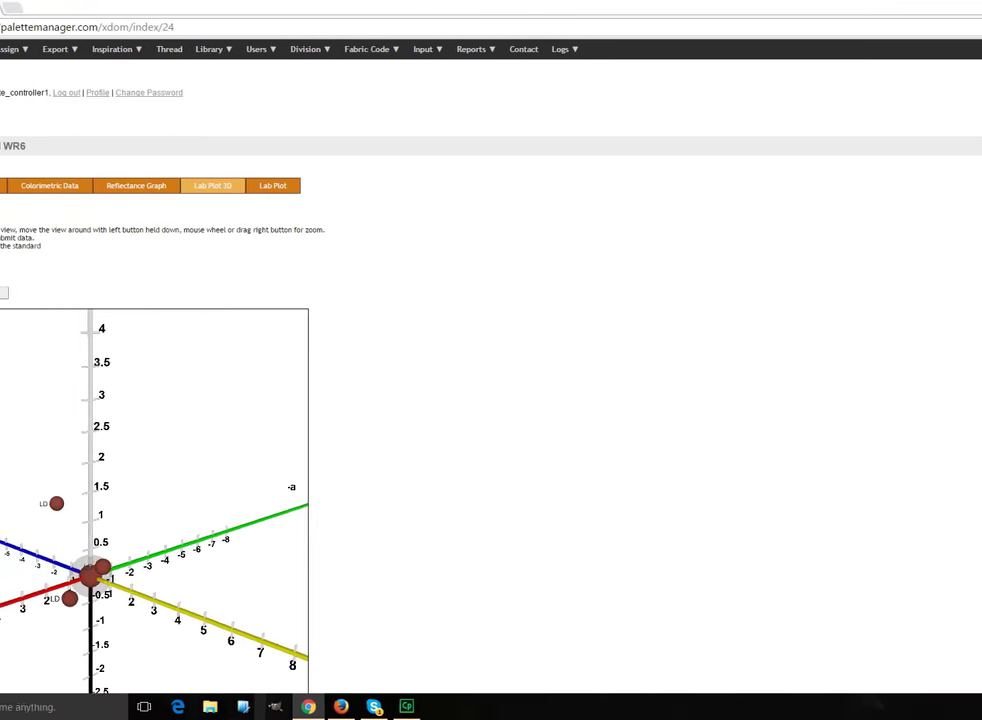
scroll(136, 500, down, 3)
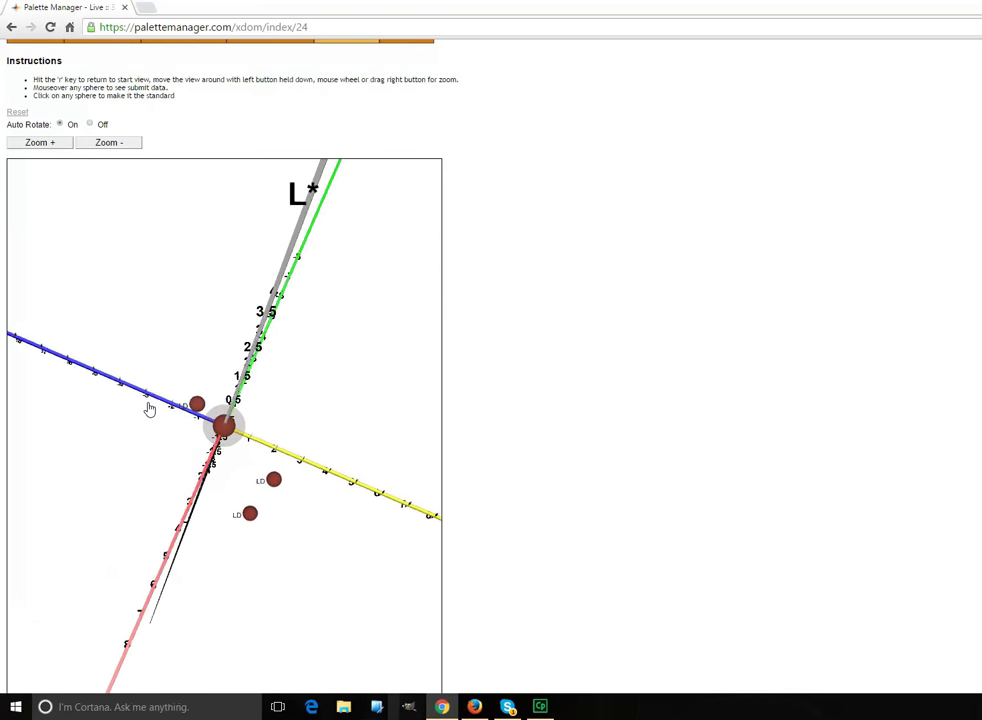
scroll(419, 209, down, 5)
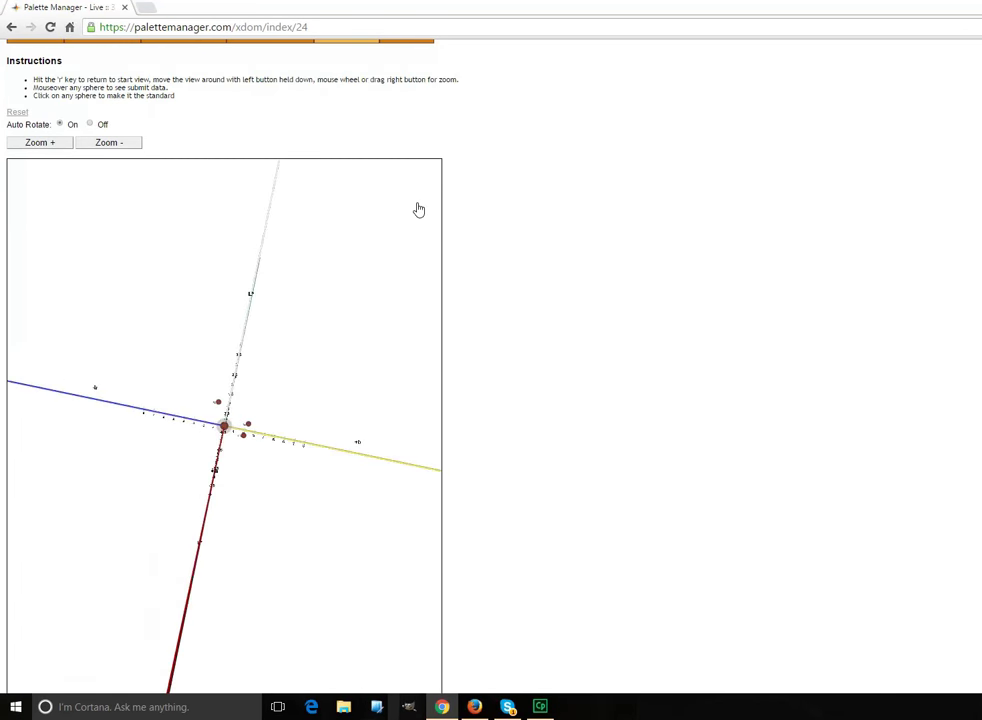
scroll(469, 171, up, 3)
click(426, 186)
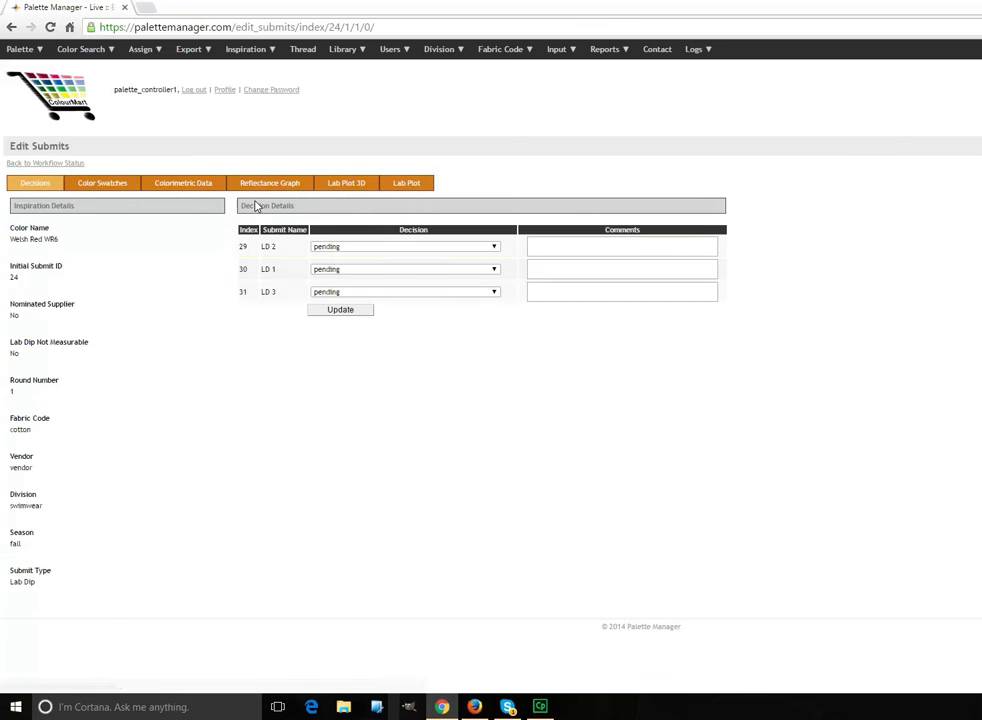
Approve LD 2, save the decisions with LD 1 and LD 3 rejected, and return to Workflow Status
click(427, 251)
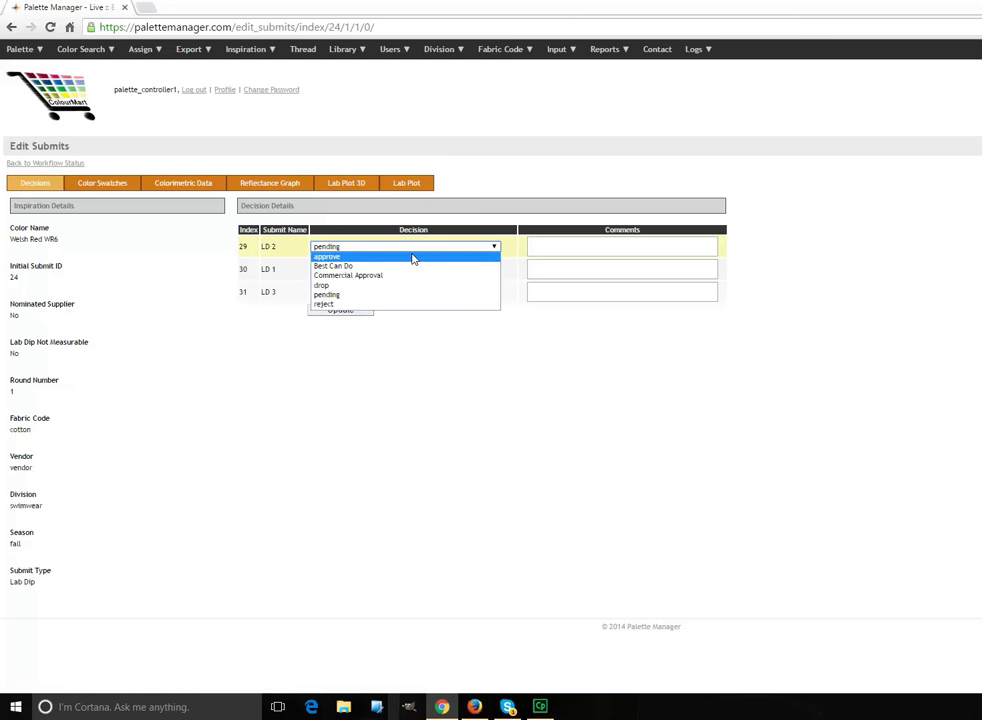
click(413, 258)
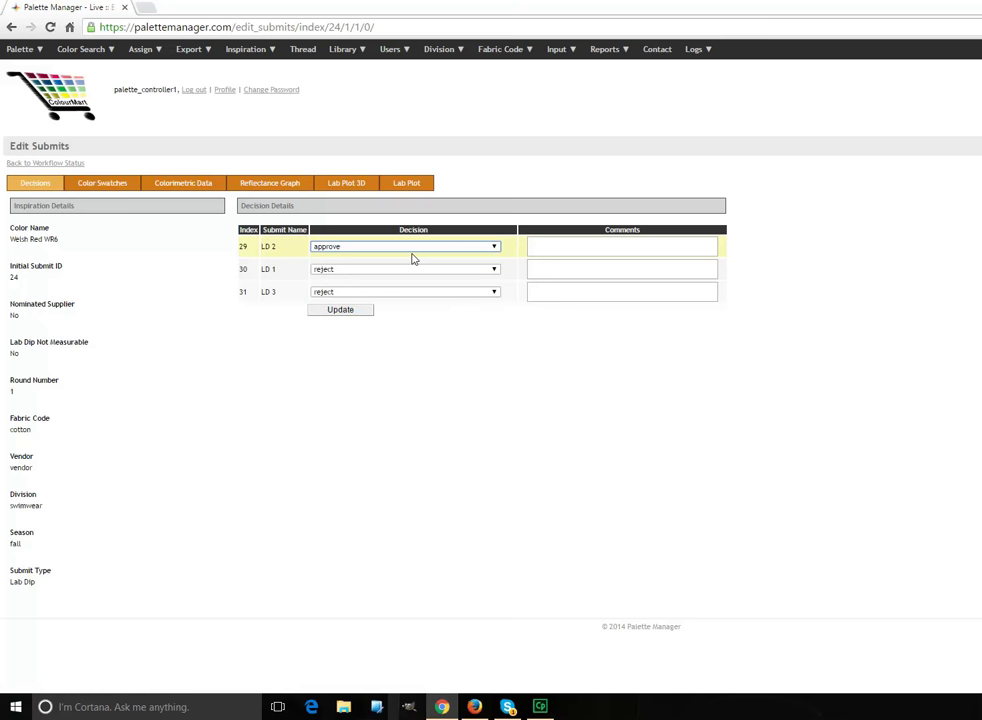
click(363, 313)
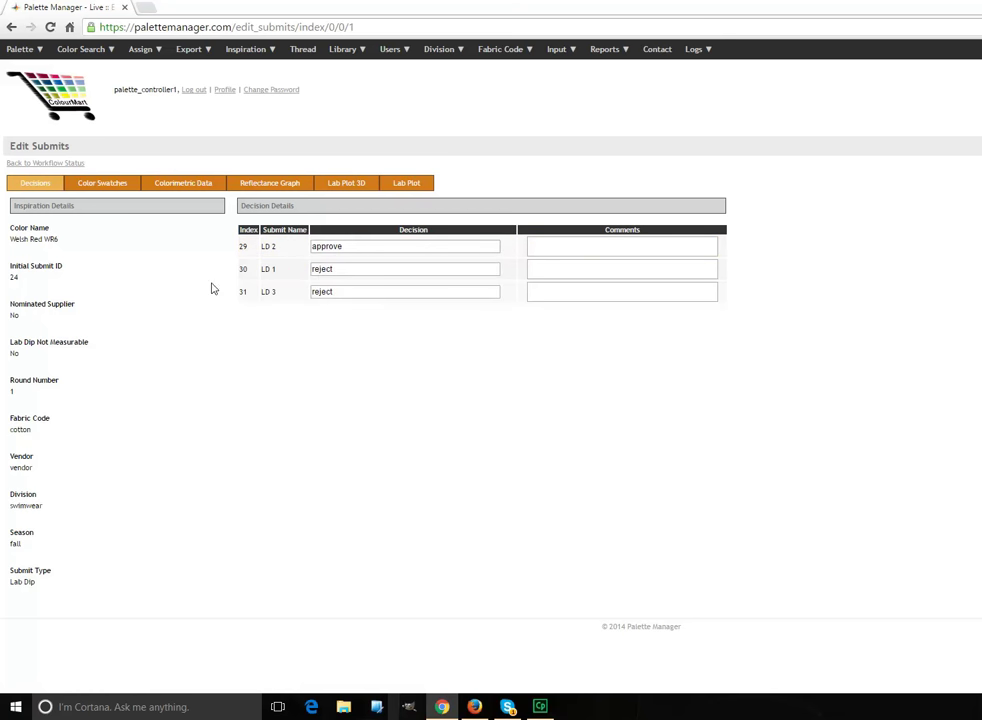
click(68, 164)
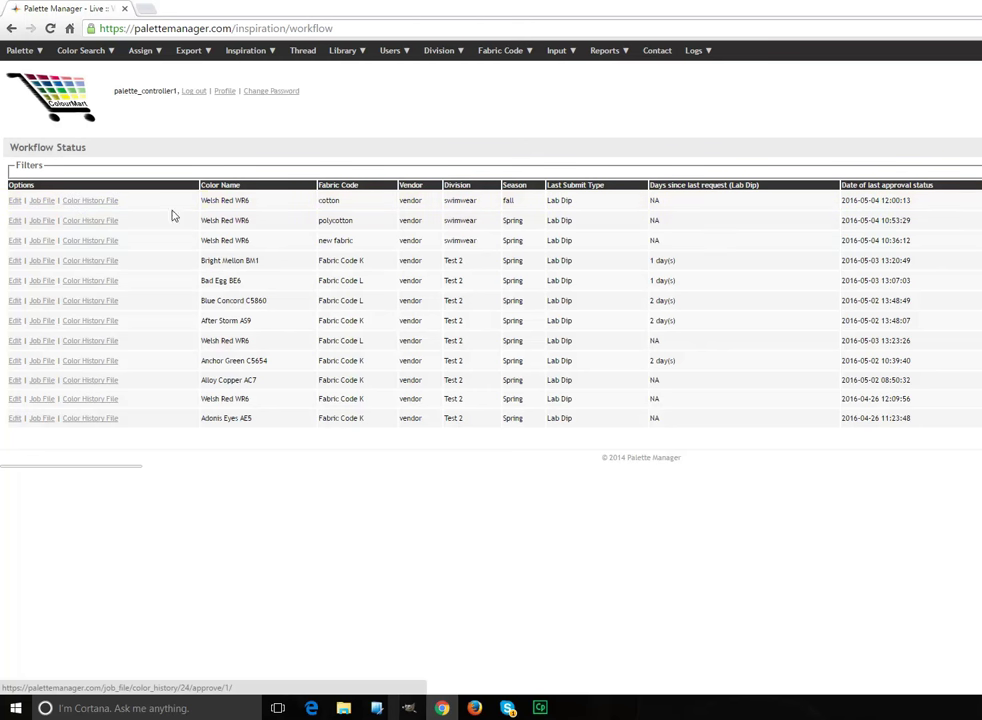
Show the Welsh Red WR6 cotton colour history filtered to ALL fabric codes
click(104, 202)
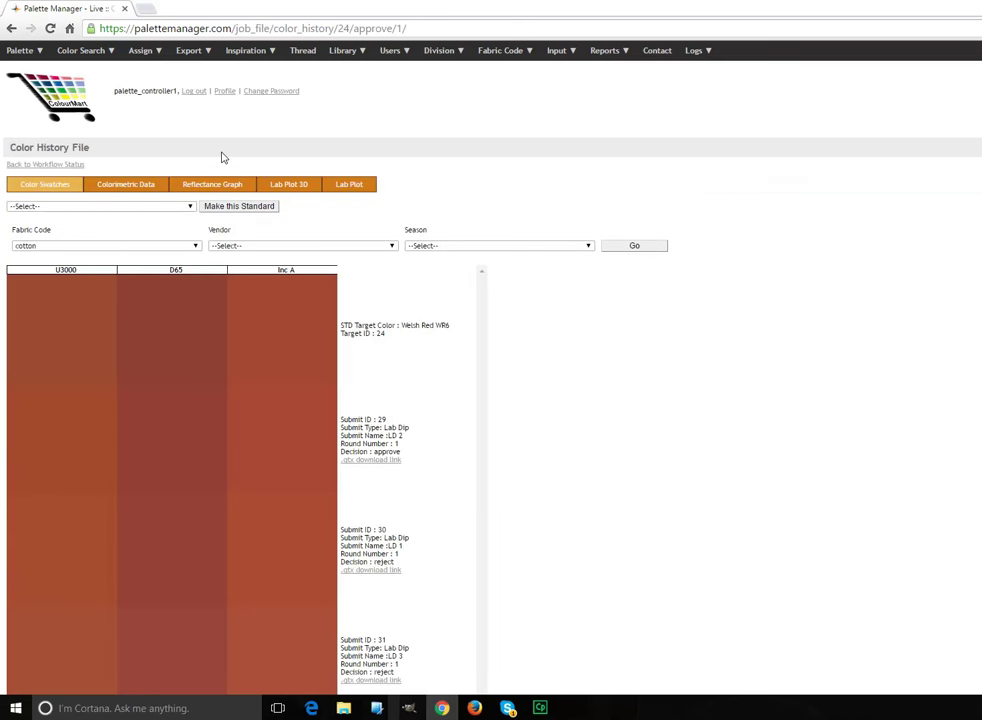
scroll(251, 190, down, 2)
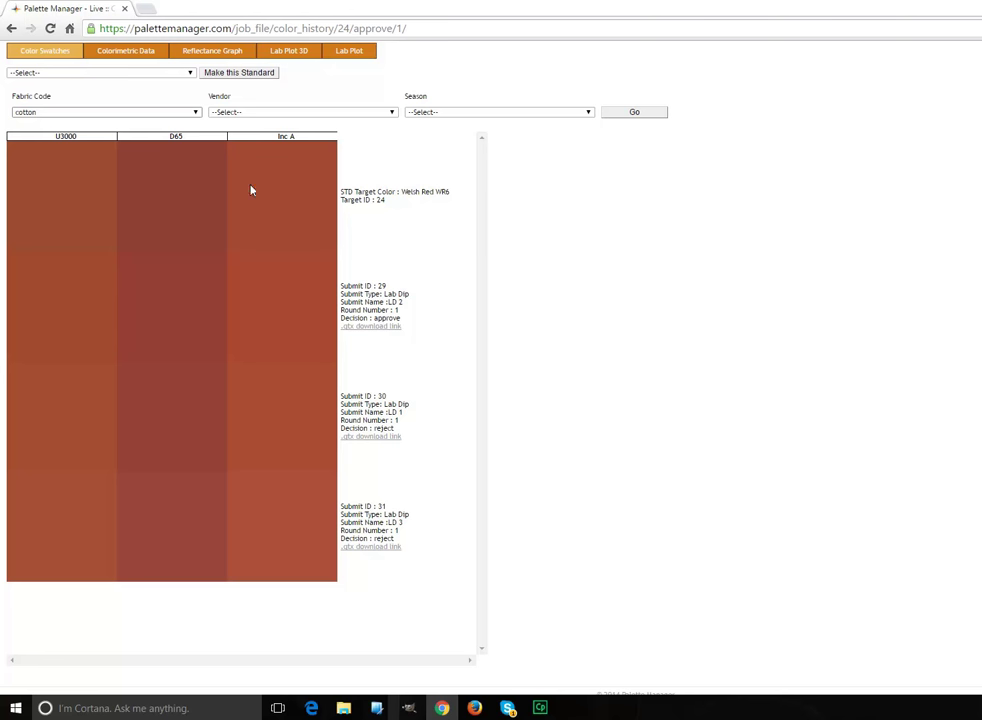
click(200, 114)
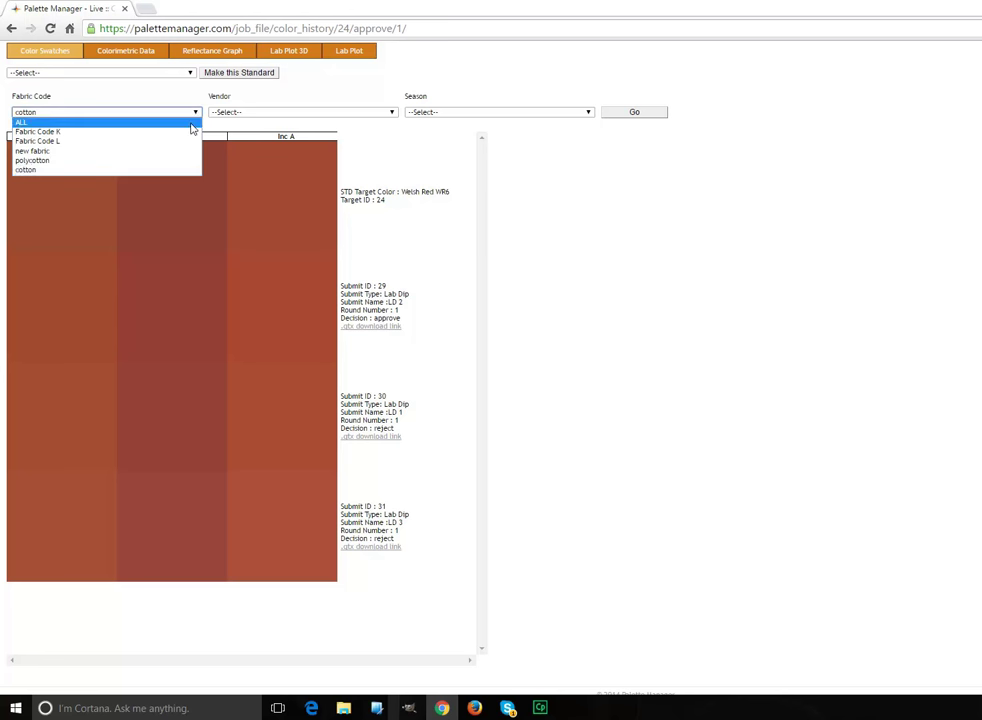
click(197, 121)
scroll(450, 179, up, 2)
click(609, 179)
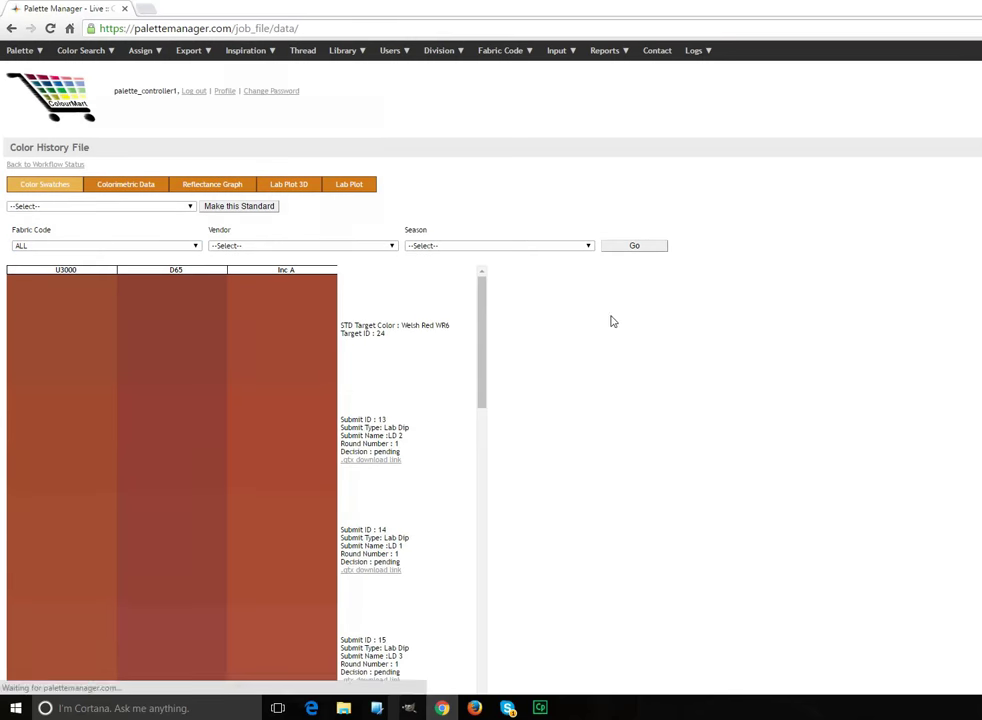
scroll(590, 346, down, 2)
scroll(591, 350, up, 2)
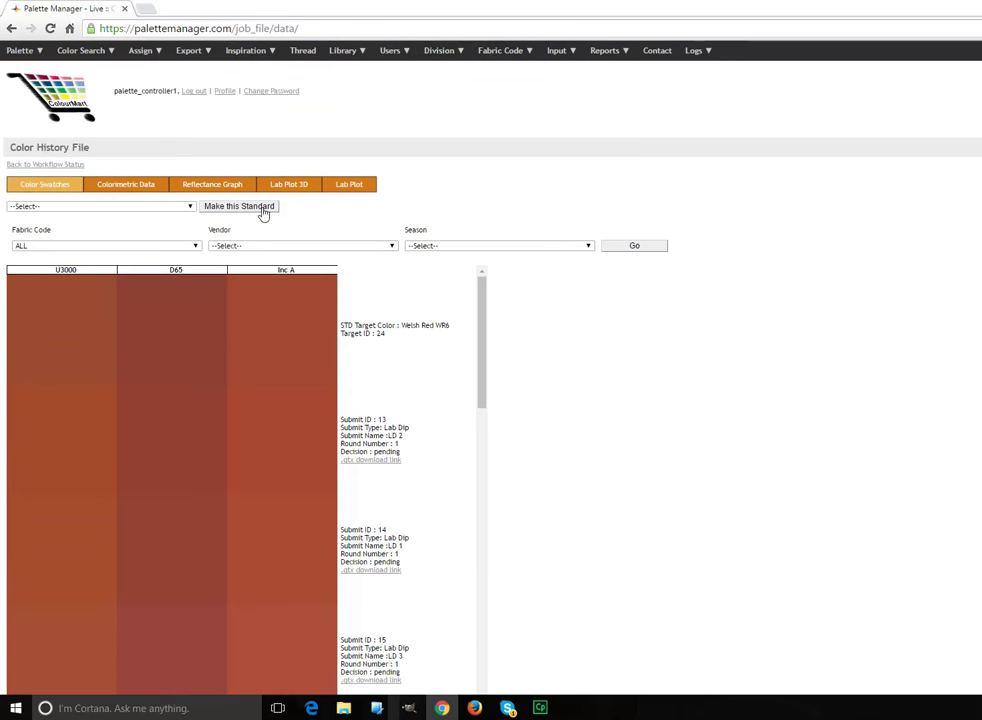
View Welsh Red WR6's reflectance graph and 3D Lab plot of LD 1–3
click(212, 184)
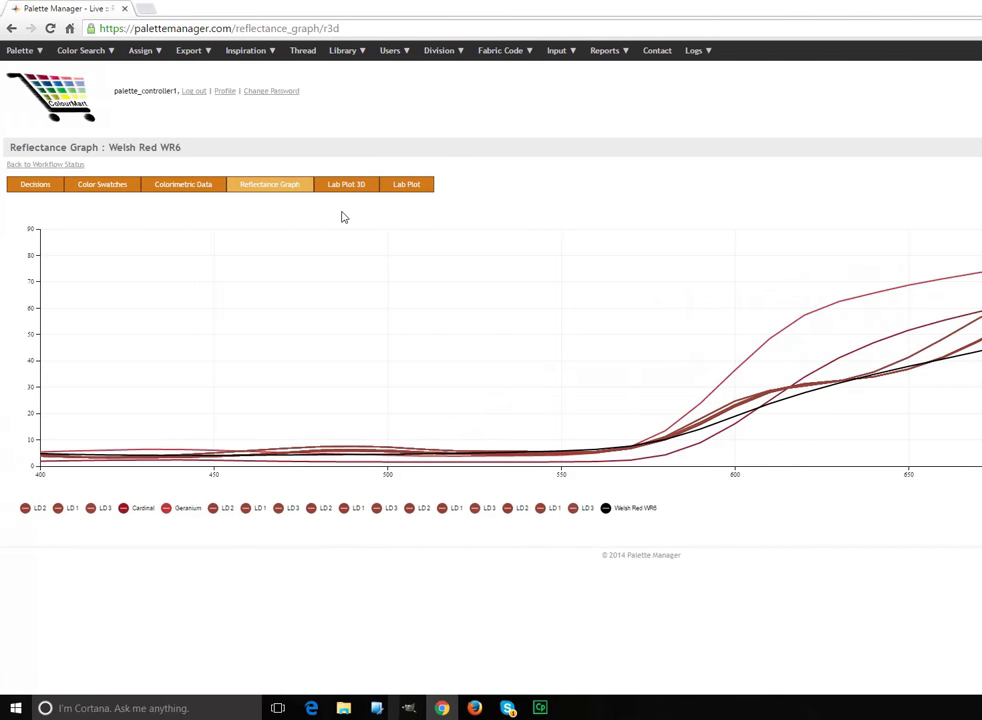
click(342, 188)
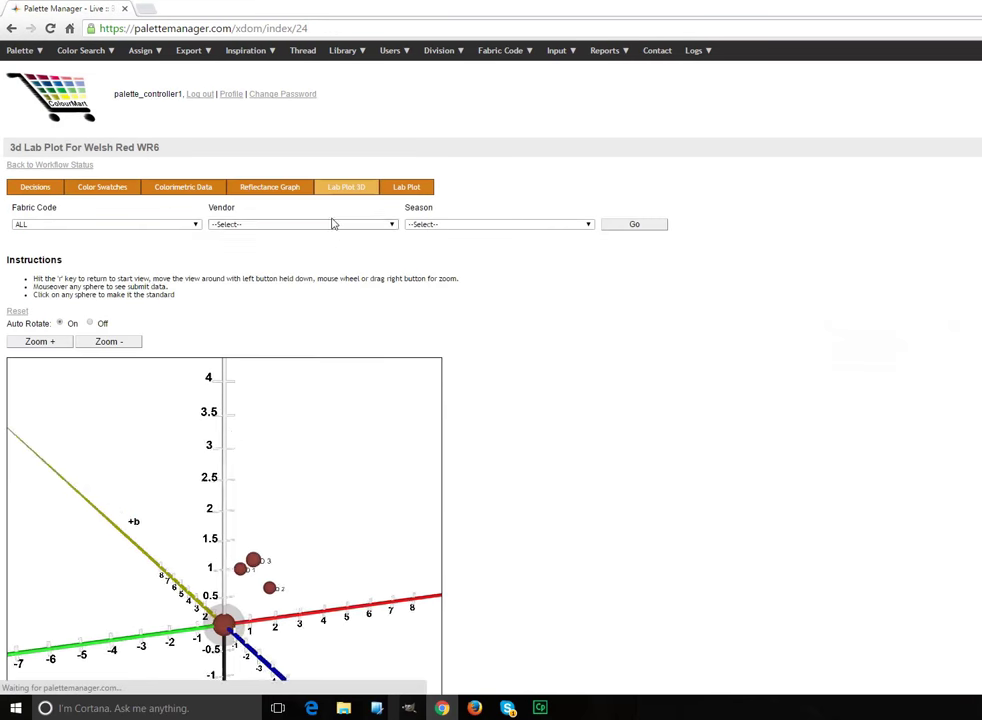
scroll(563, 509, down, 2)
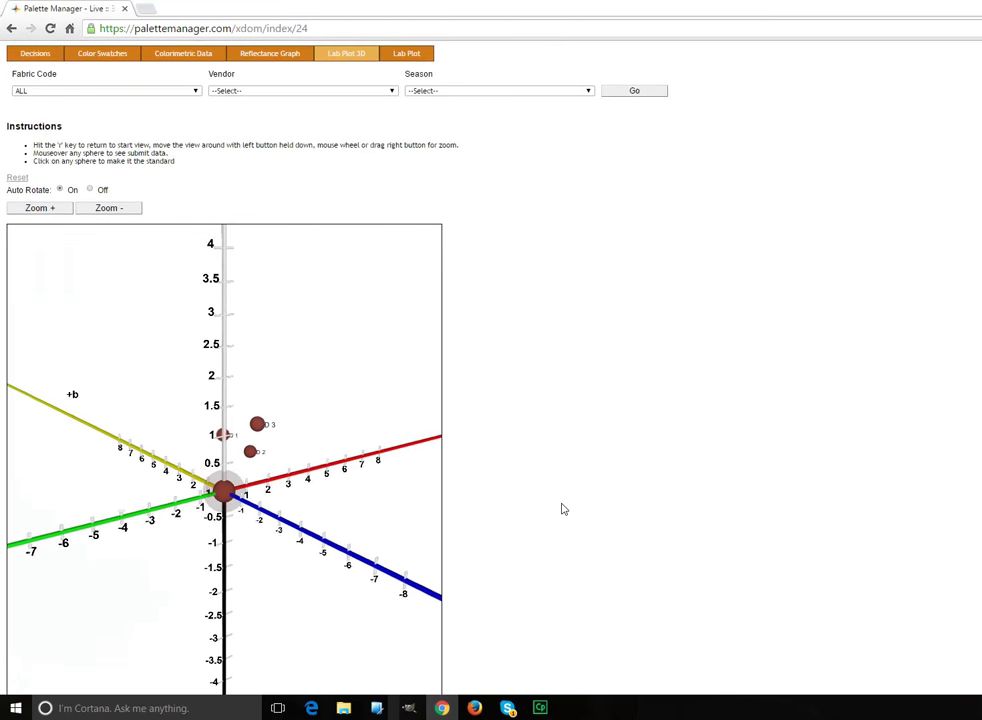
scroll(290, 395, down, 1)
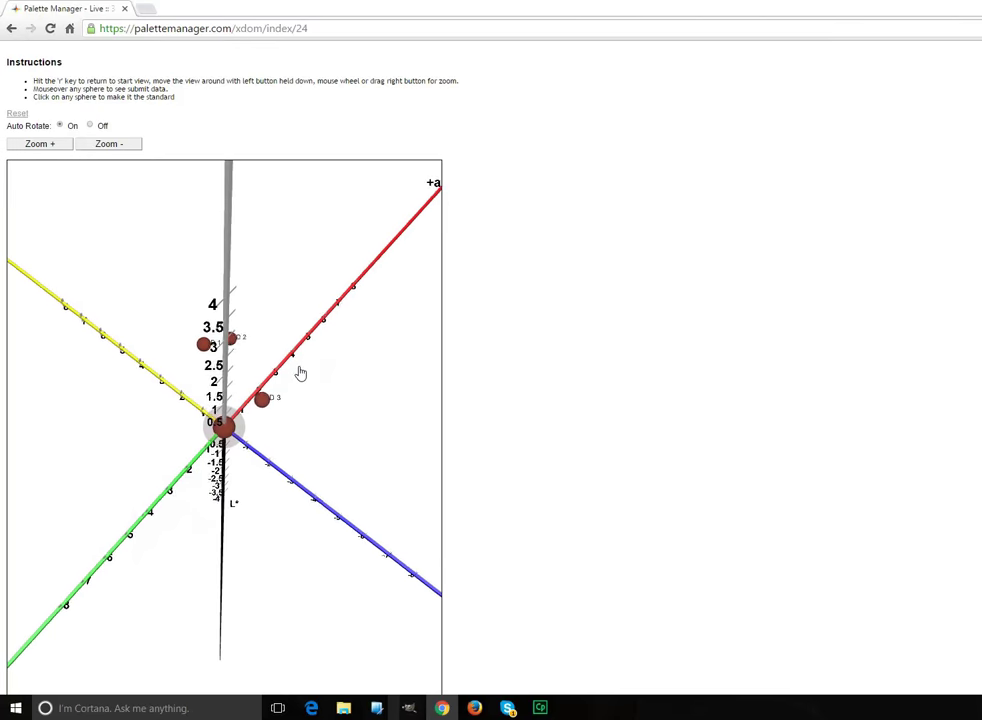
scroll(563, 333, up, 3)
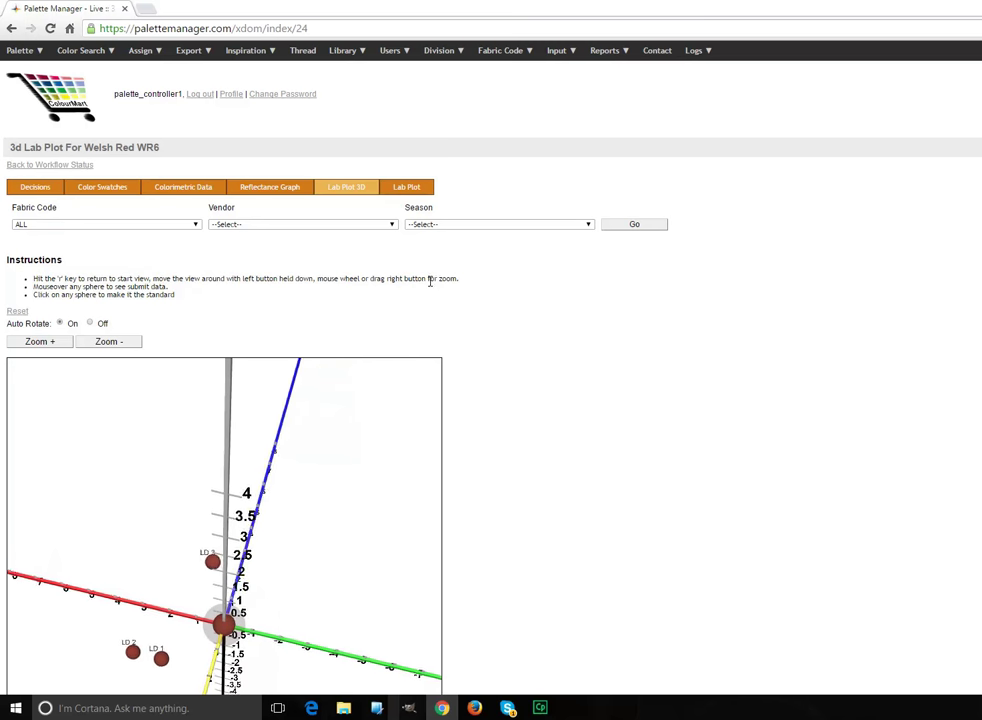
Return to Workflow Status and make womens fall 2017 the active palette
click(80, 166)
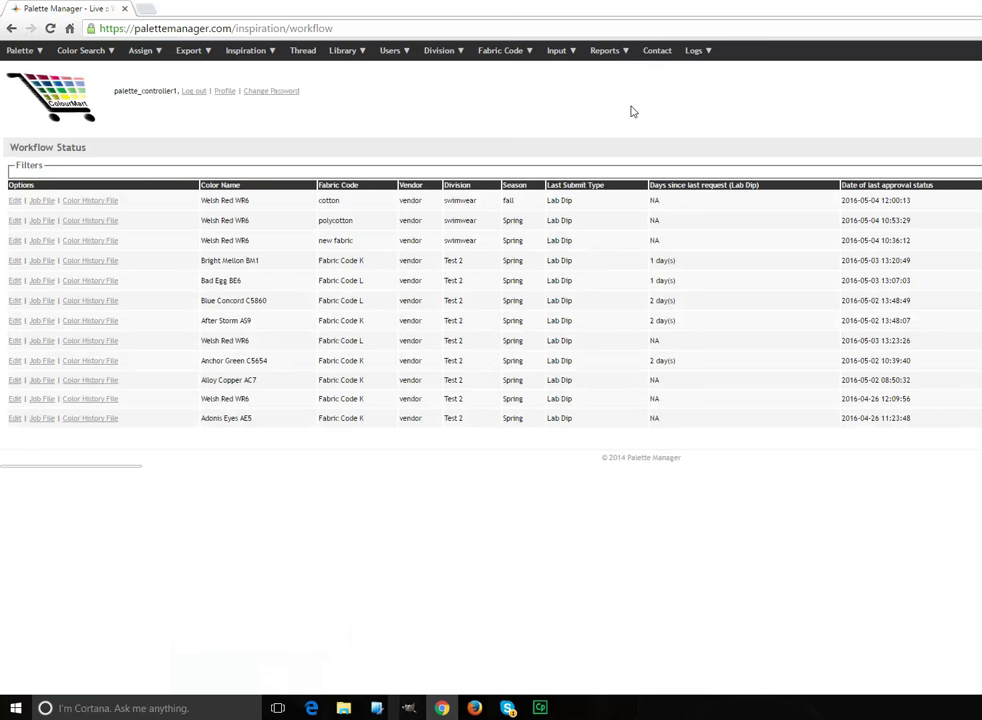
mouse_move(605, 50)
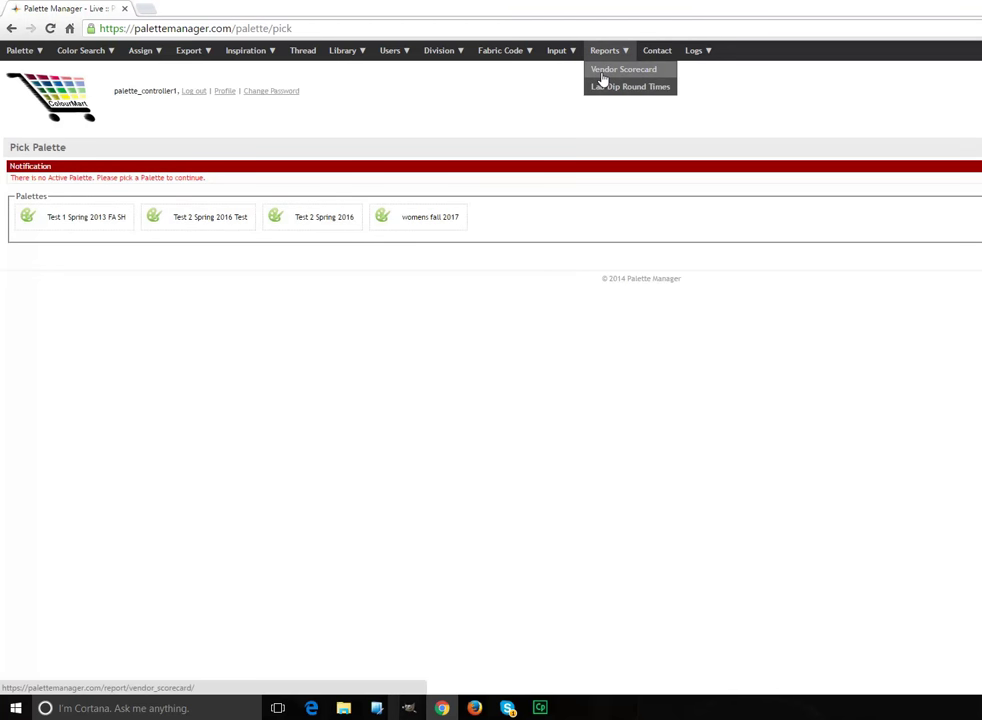
click(604, 87)
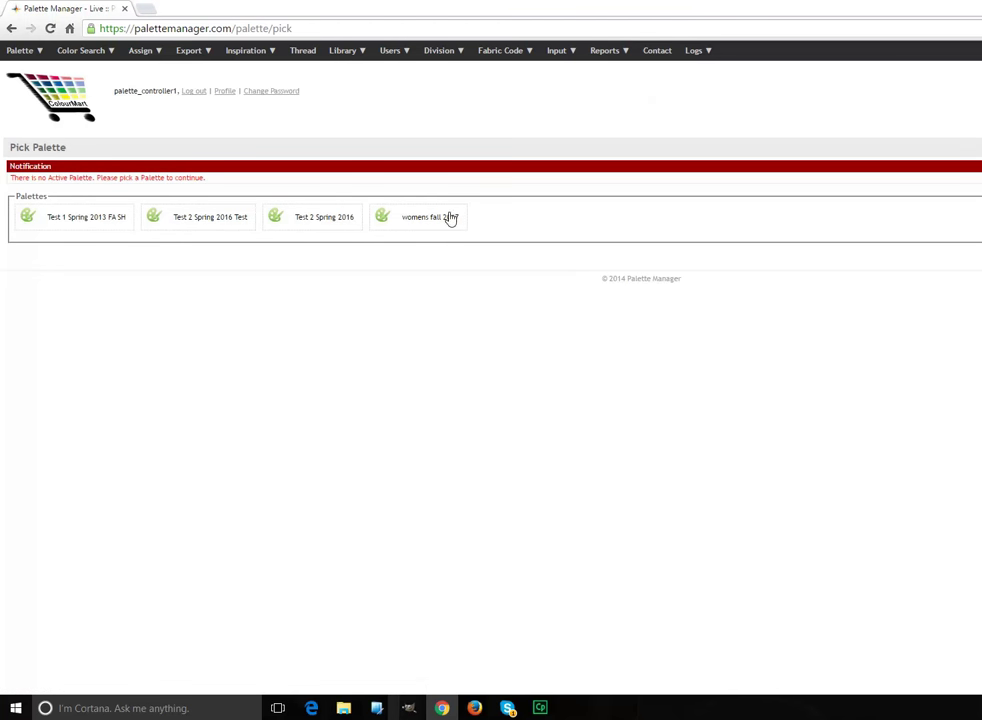
View the Lab Dip Round Times and Vendor Scorecard reports
mouse_move(606, 52)
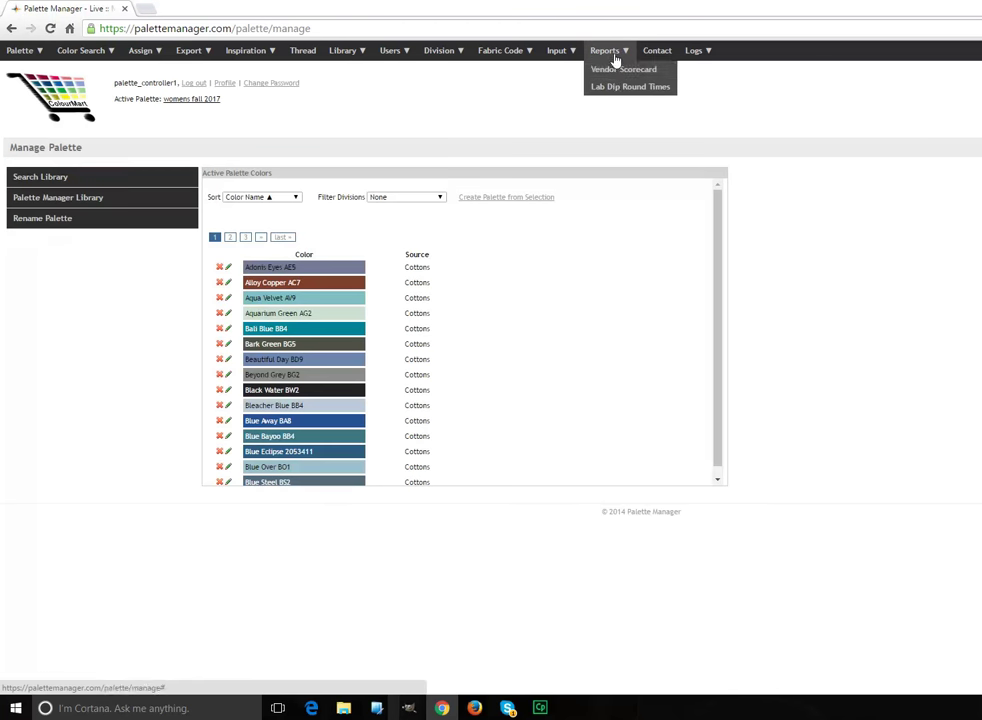
click(620, 87)
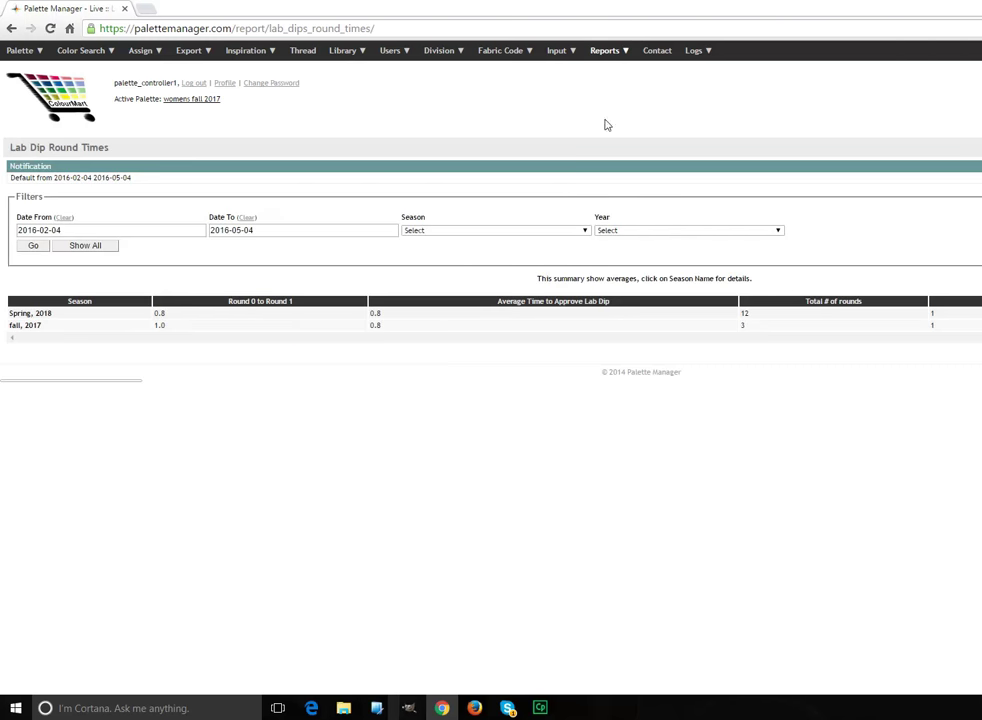
click(600, 69)
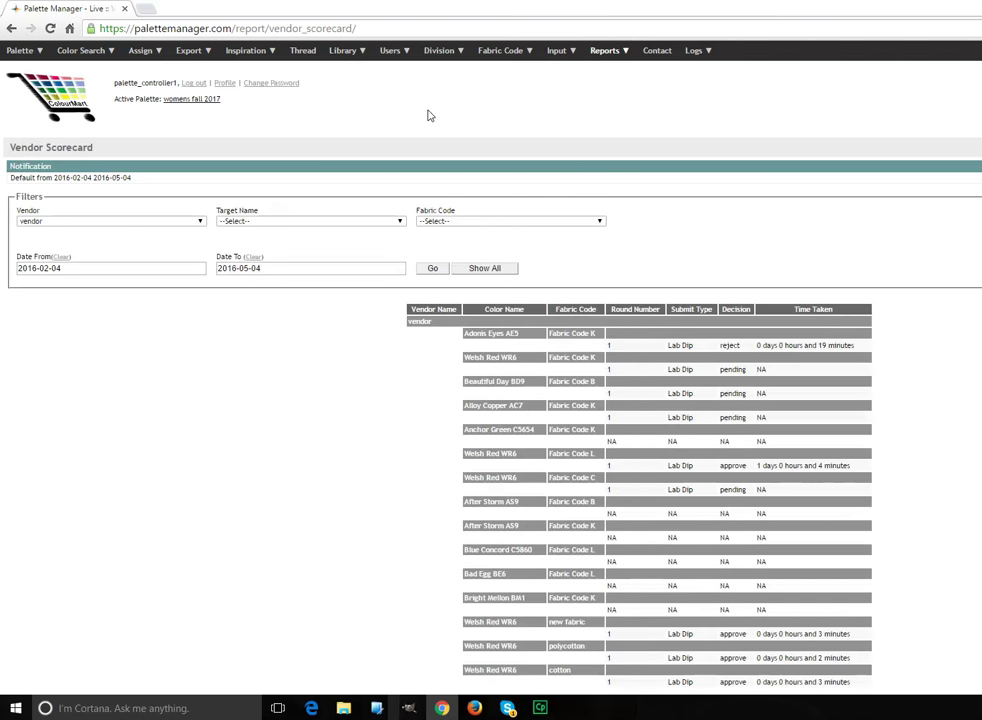
mouse_move(390, 52)
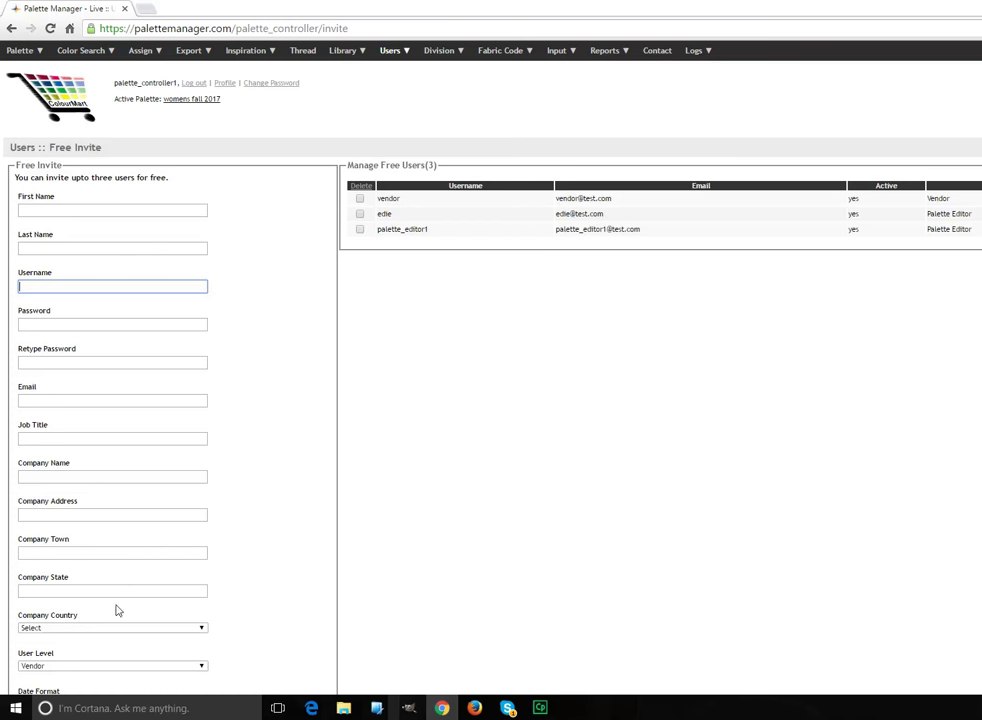
Check the invite form's User Level choices, keeping Vendor selected
scroll(190, 600, down, 2)
click(164, 581)
click(164, 587)
scroll(548, 445, up, 2)
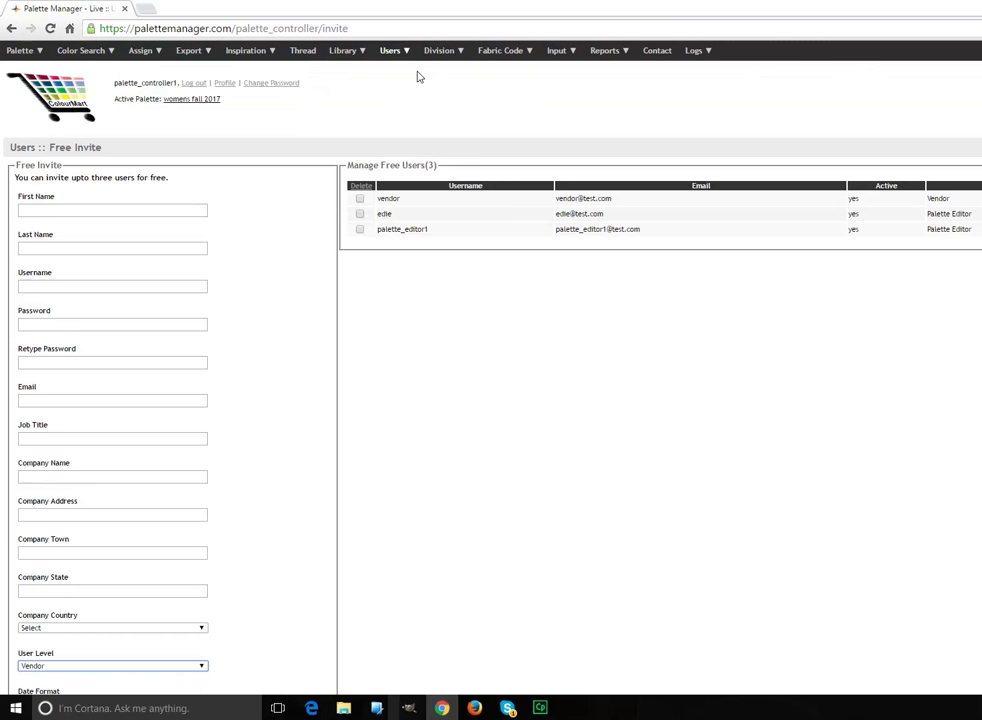
Browse the top menus and open the Logs > Colors page
mouse_move(392, 50)
mouse_move(510, 53)
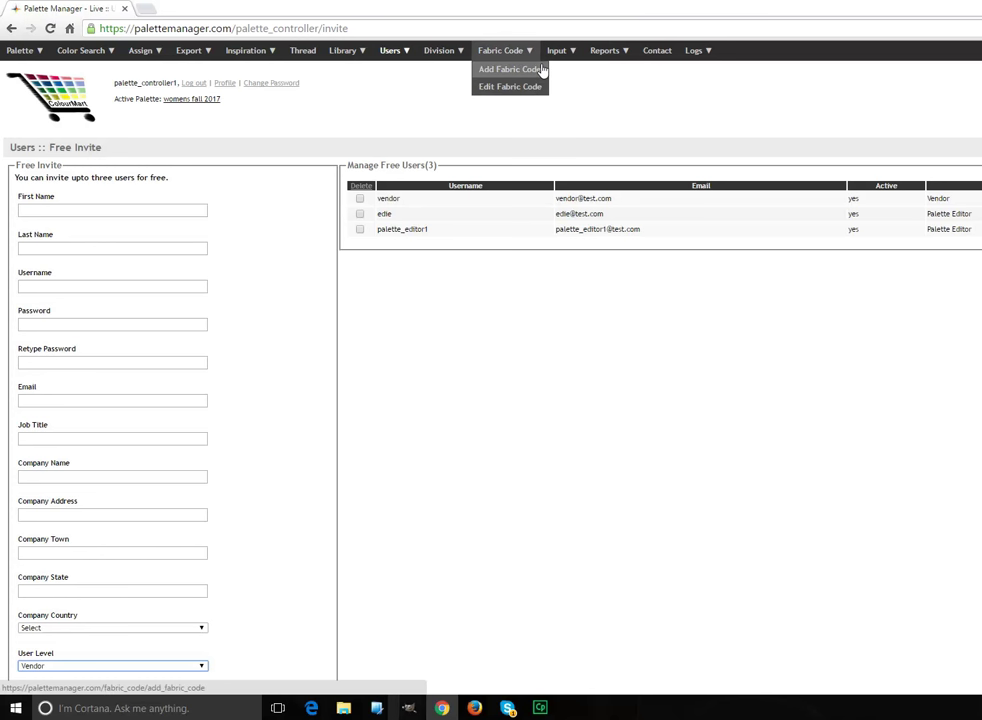
mouse_move(564, 58)
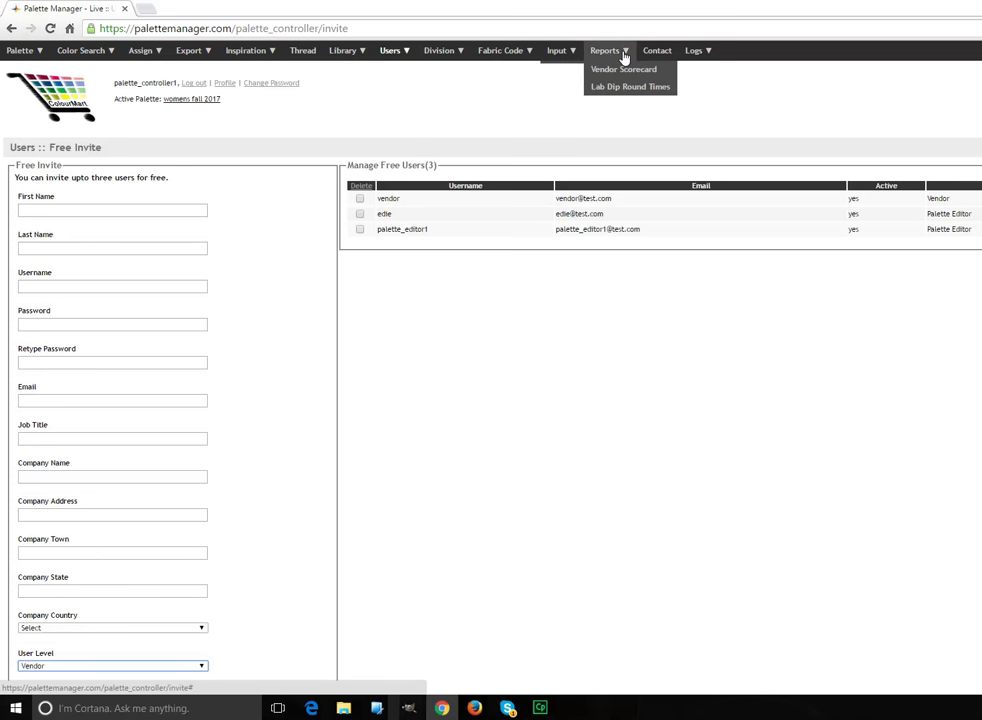
mouse_move(699, 57)
click(700, 88)
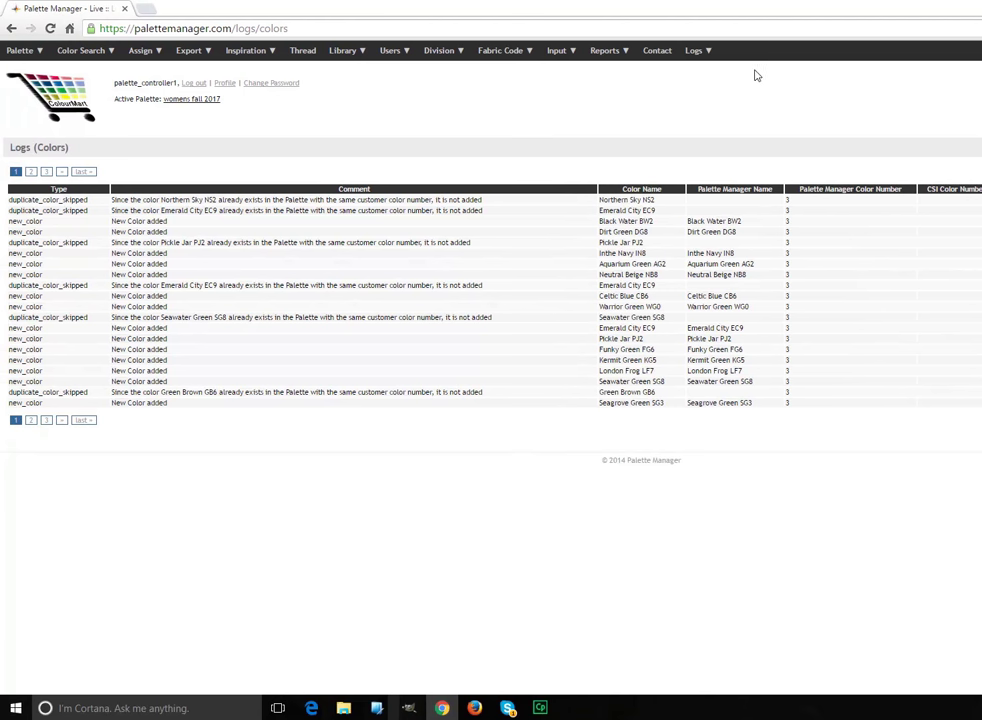
Go back via Inspiration > Workflow, then open Contact with category Feedback
mouse_move(255, 57)
click(245, 88)
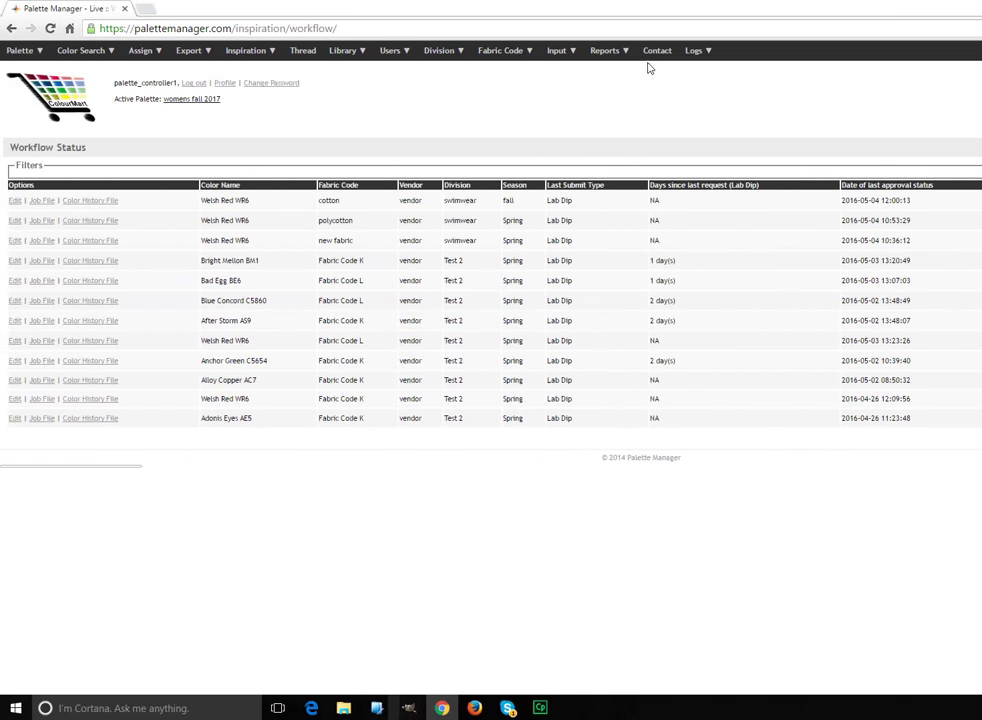
mouse_move(709, 66)
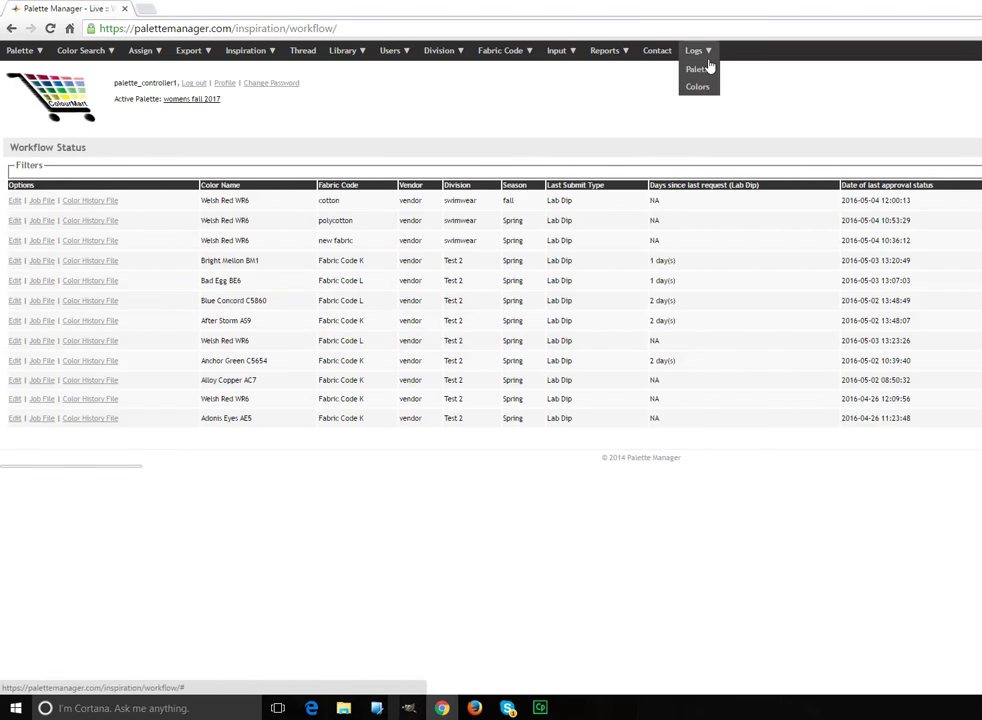
click(659, 55)
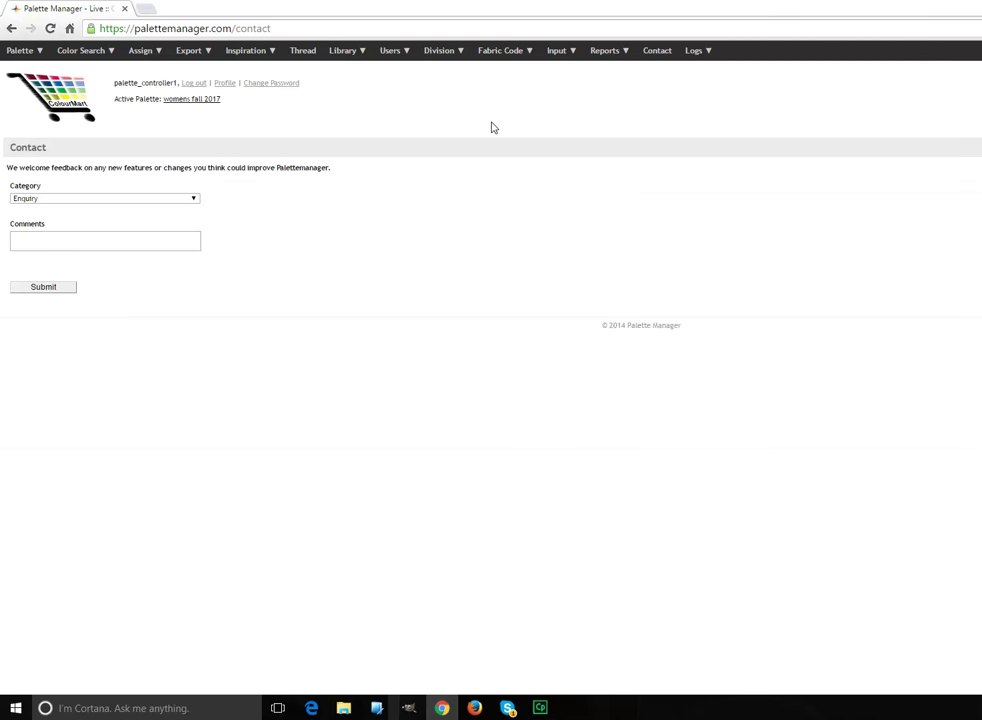
click(197, 204)
click(197, 218)
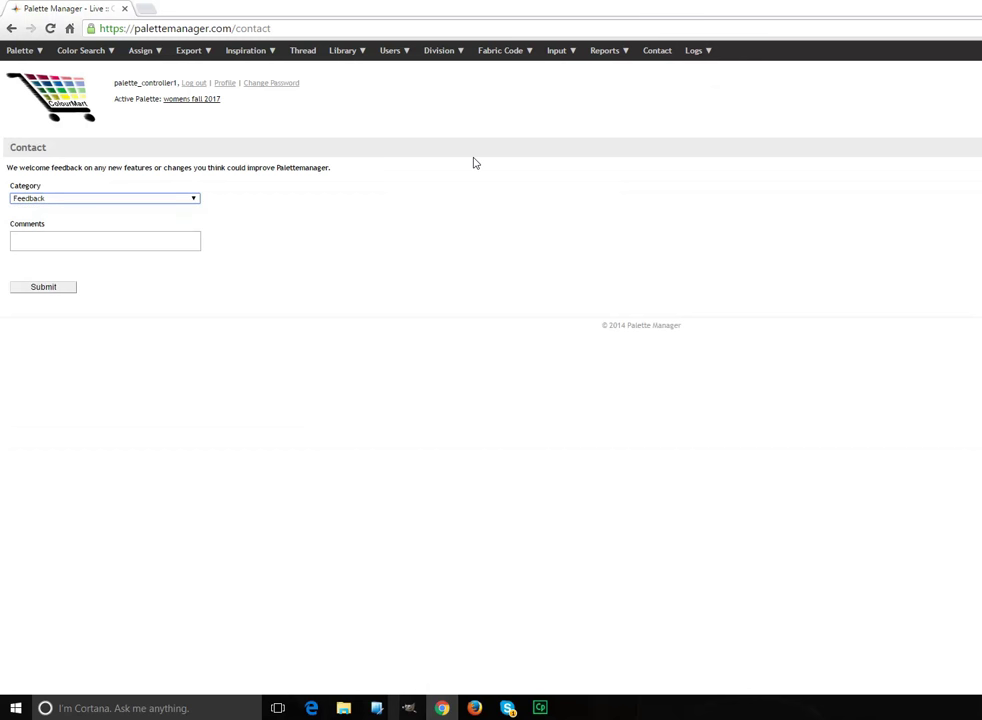